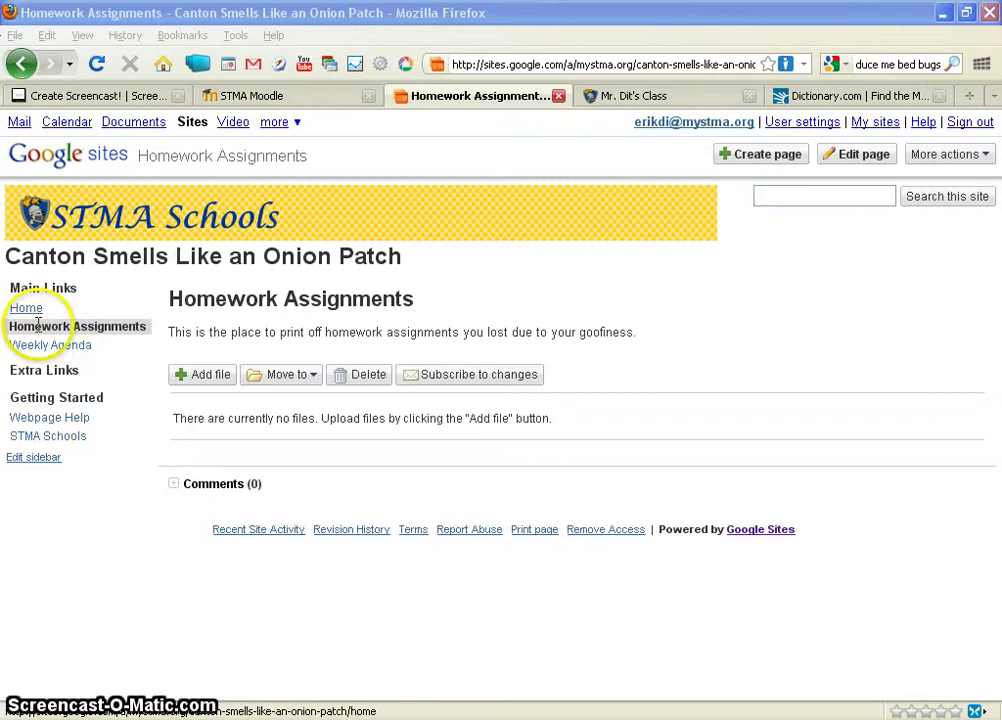
- Look at the site layout page in the site's management area, and return to the site
{"action": "left_click", "coordinate": [976, 160]}
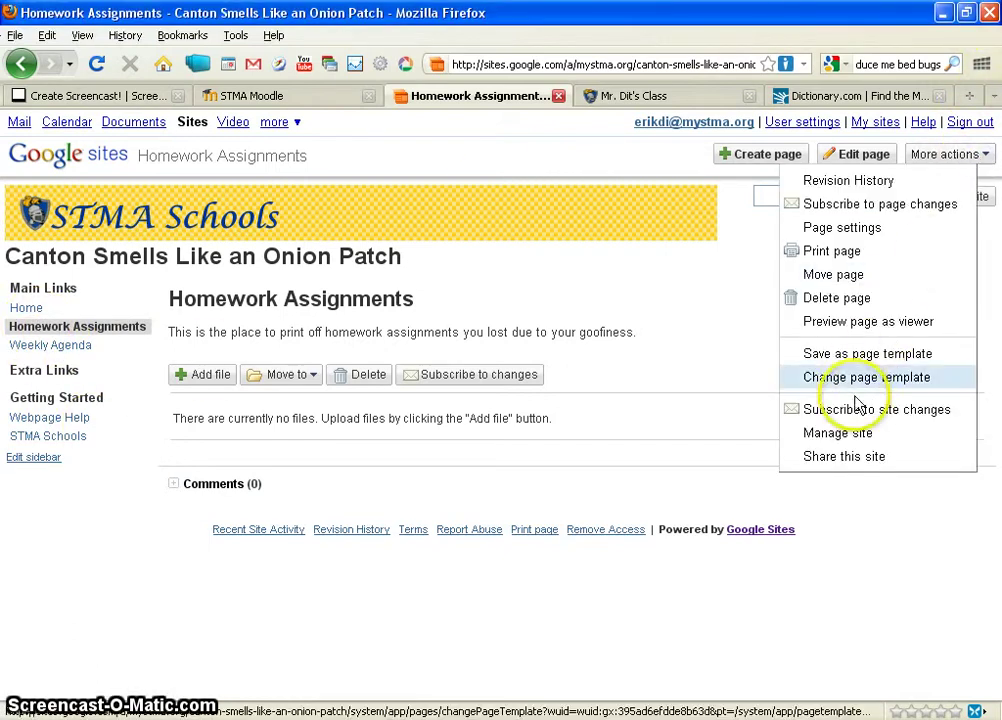
{"action": "left_click", "coordinate": [848, 434]}
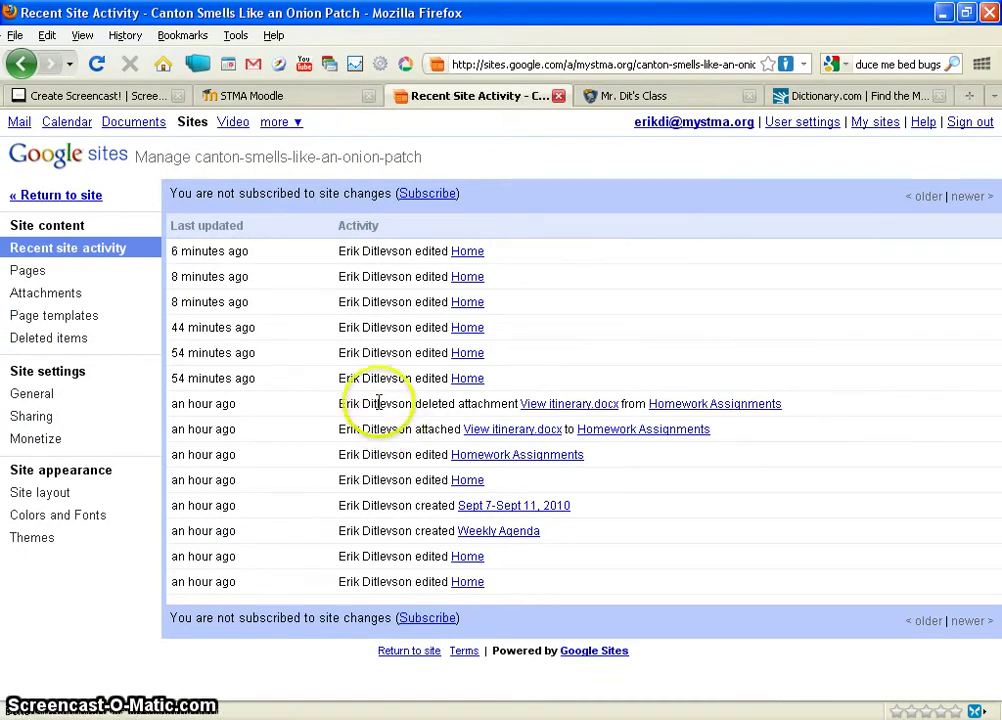
{"action": "left_click", "coordinate": [22, 494]}
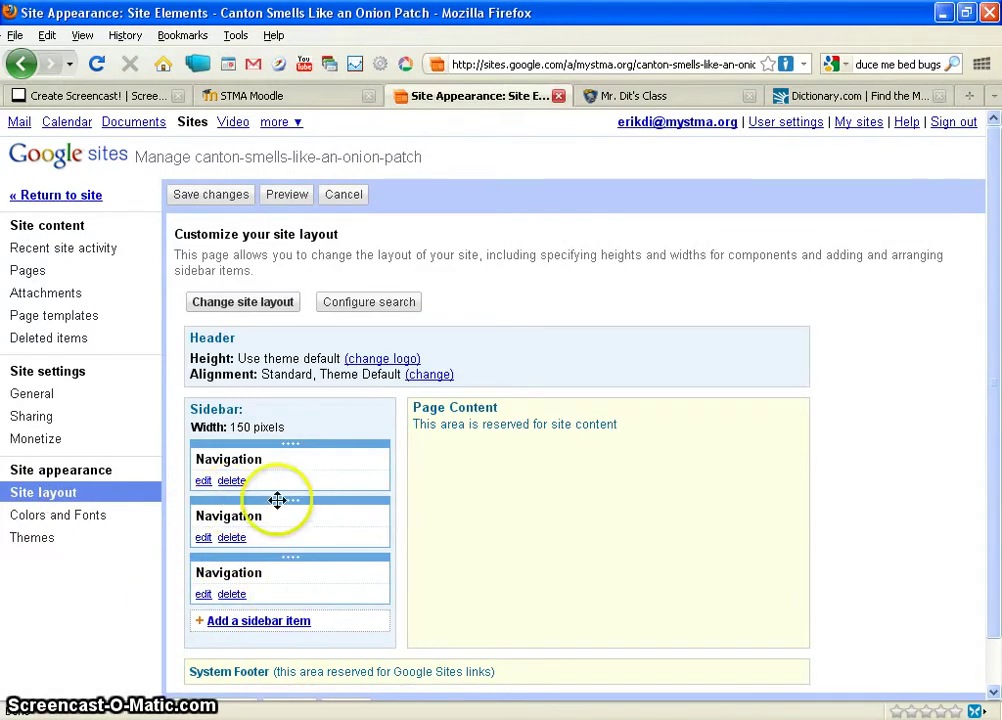
{"action": "left_click", "coordinate": [74, 197]}
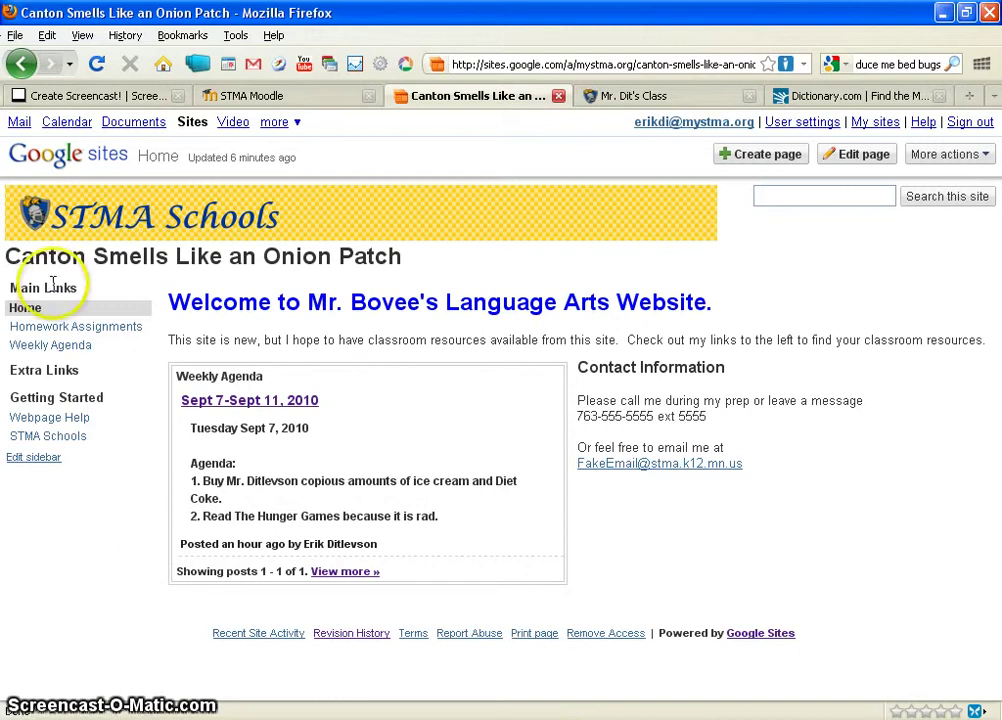
- Open the settings of the sidebar's second navigation block, Extra Links, for editing
{"action": "left_click", "coordinate": [32, 457]}
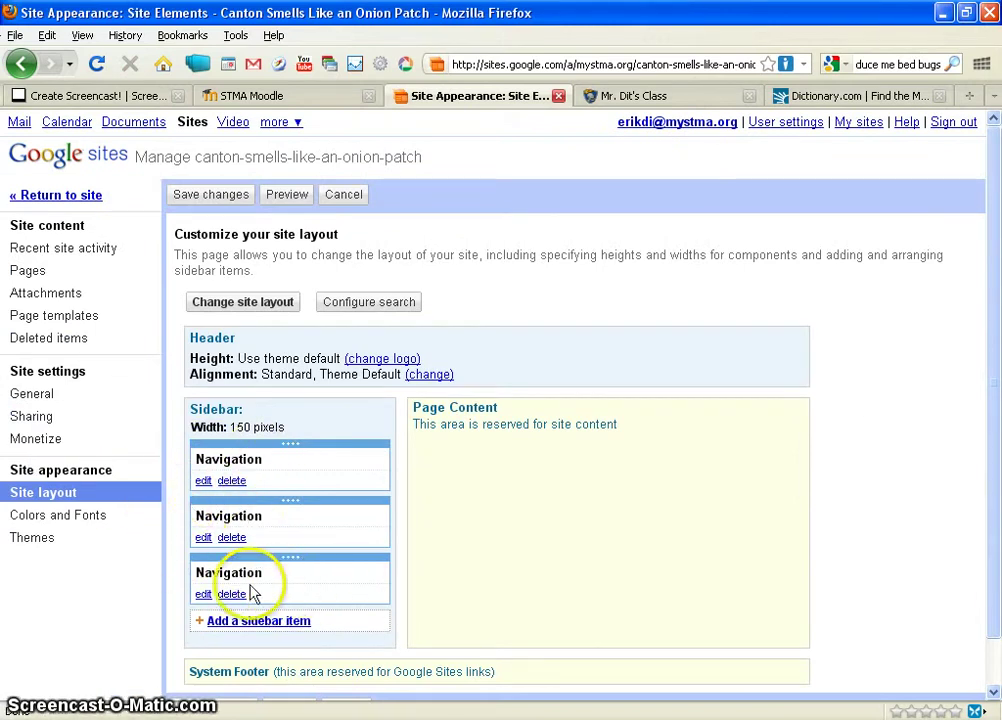
{"action": "left_click", "coordinate": [204, 540]}
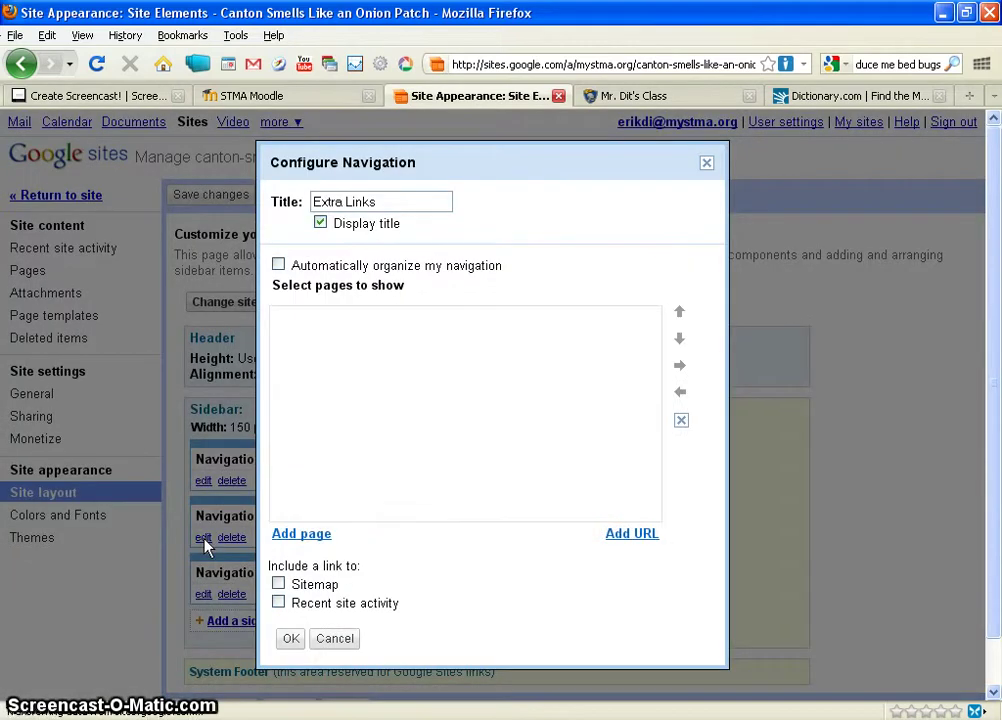
{"action": "left_click", "coordinate": [394, 201]}
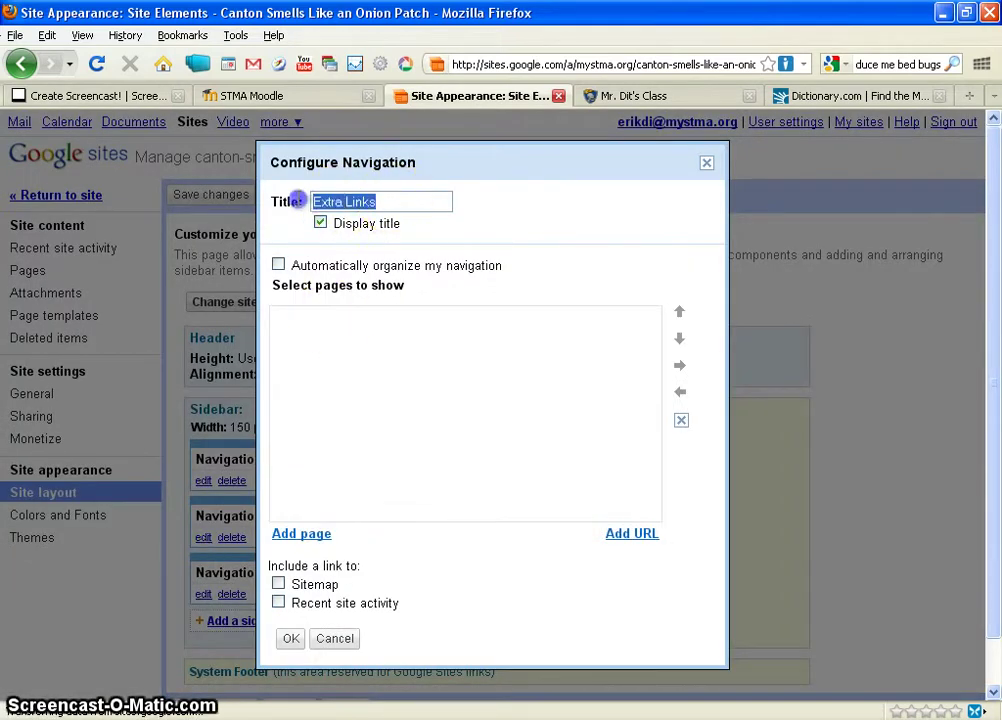
{"action": "left_click", "coordinate": [394, 200]}
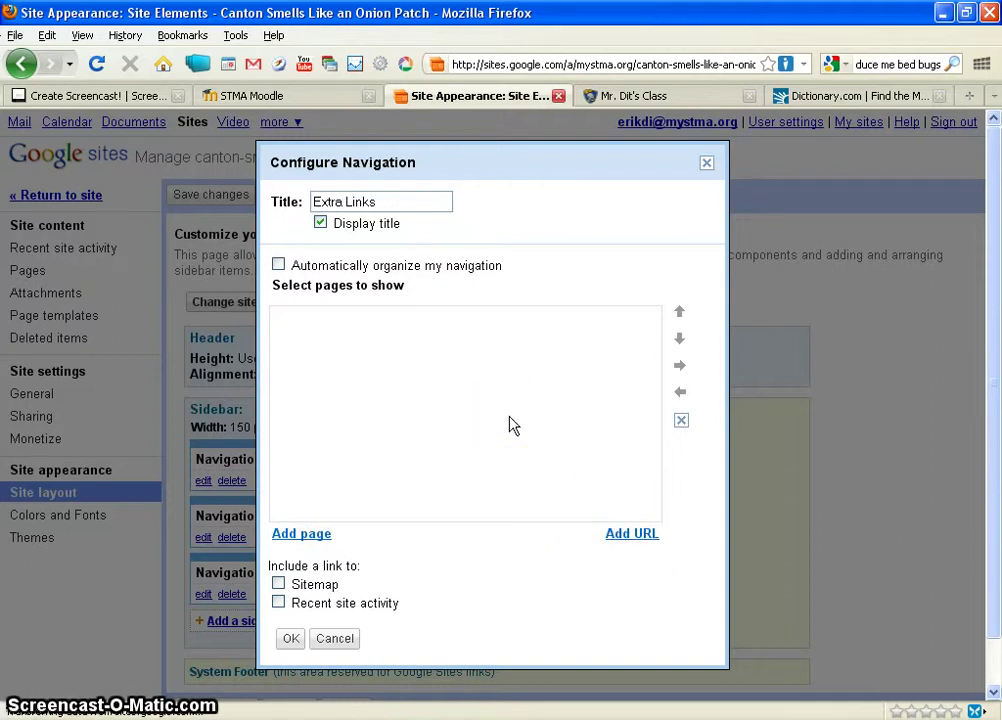
{"action": "left_click", "coordinate": [845, 96]}
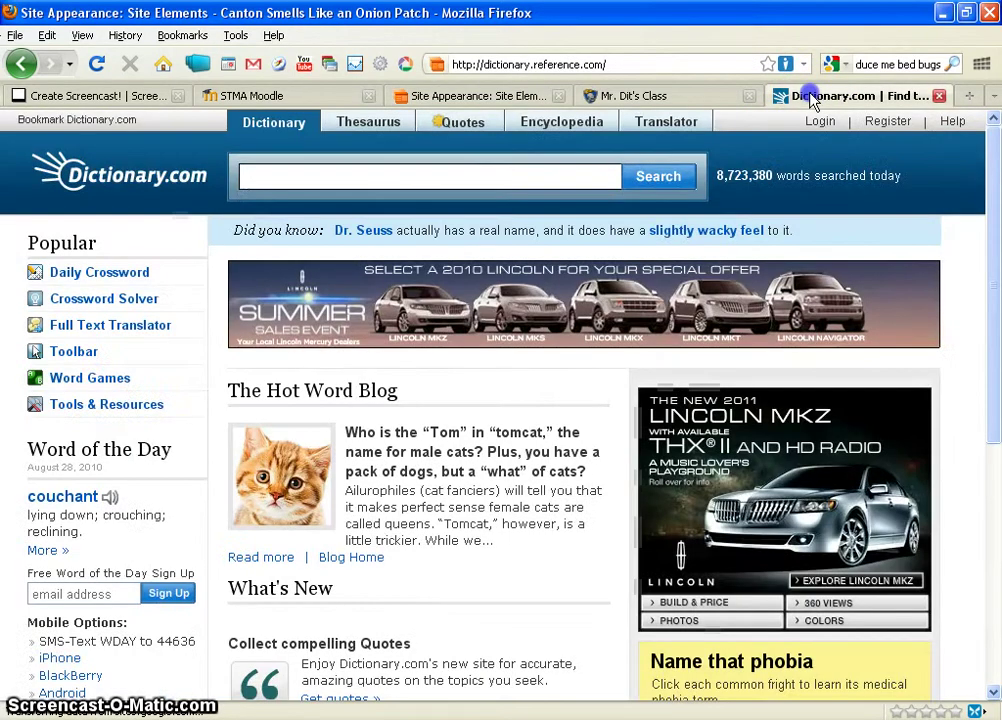
{"action": "right_click", "coordinate": [548, 66]}
{"action": "key", "text": "ctrl+c"}
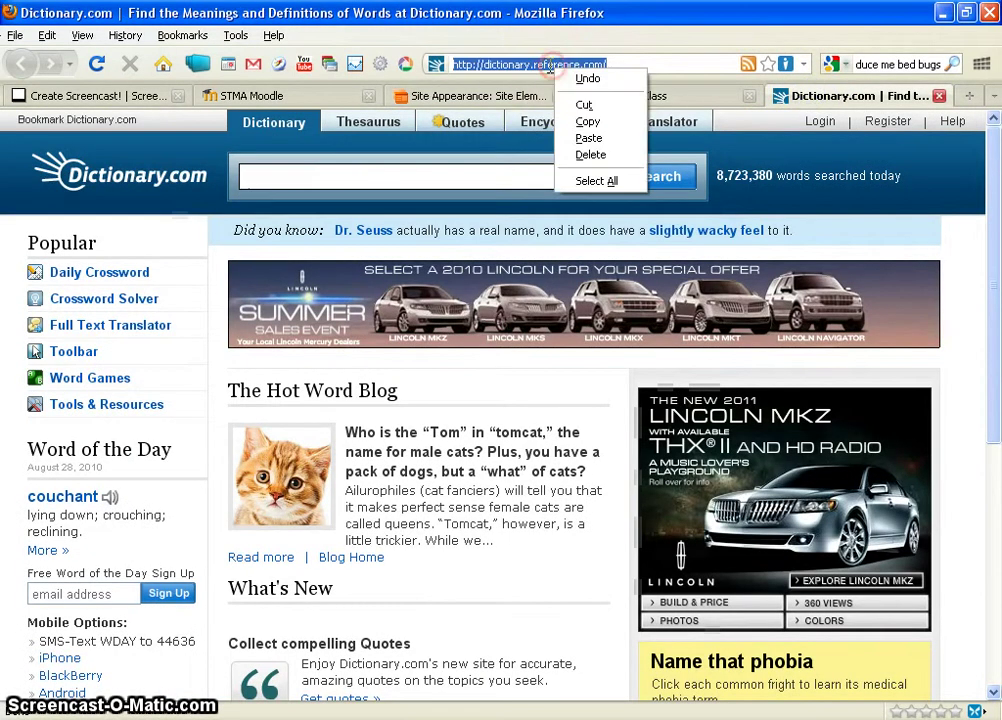
{"action": "left_click", "coordinate": [588, 121]}
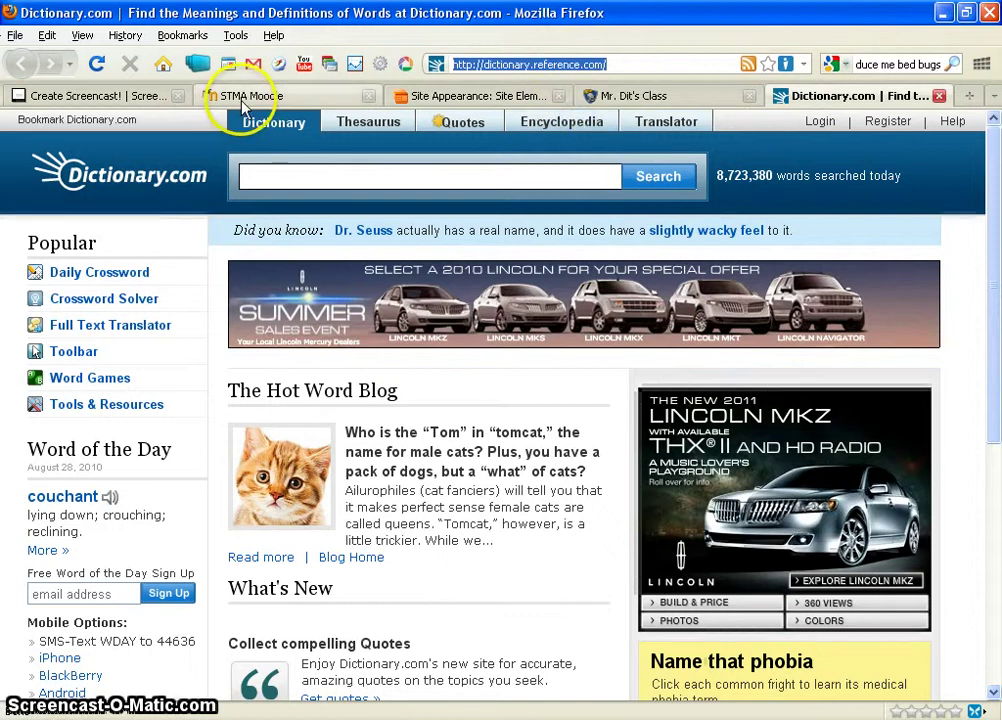
{"action": "left_click", "coordinate": [505, 96]}
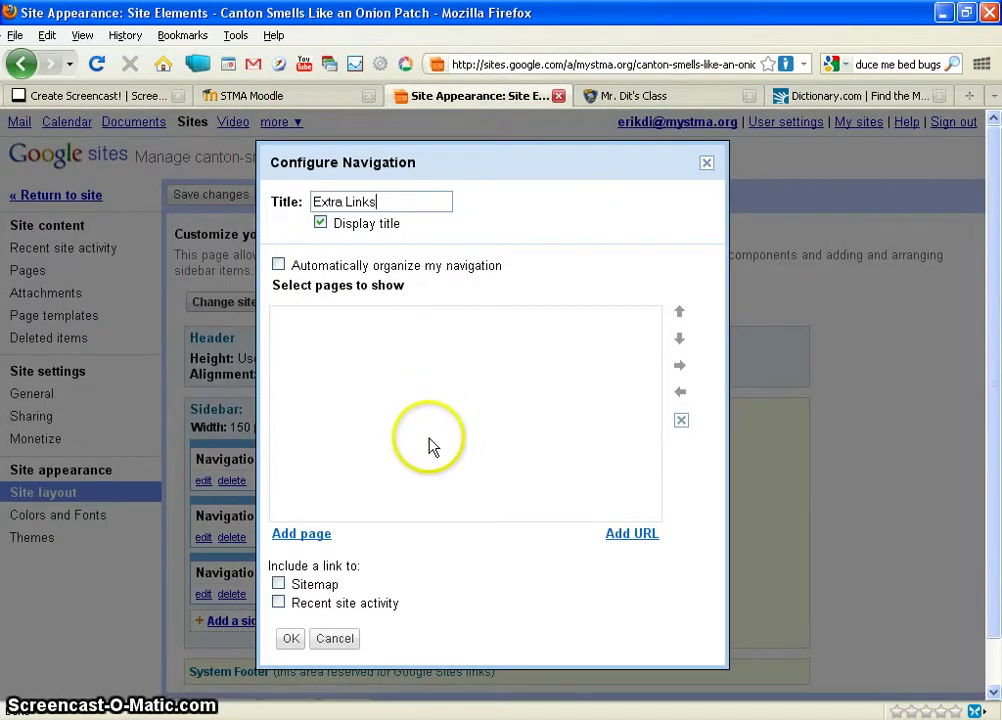
{"action": "left_click", "coordinate": [609, 537]}
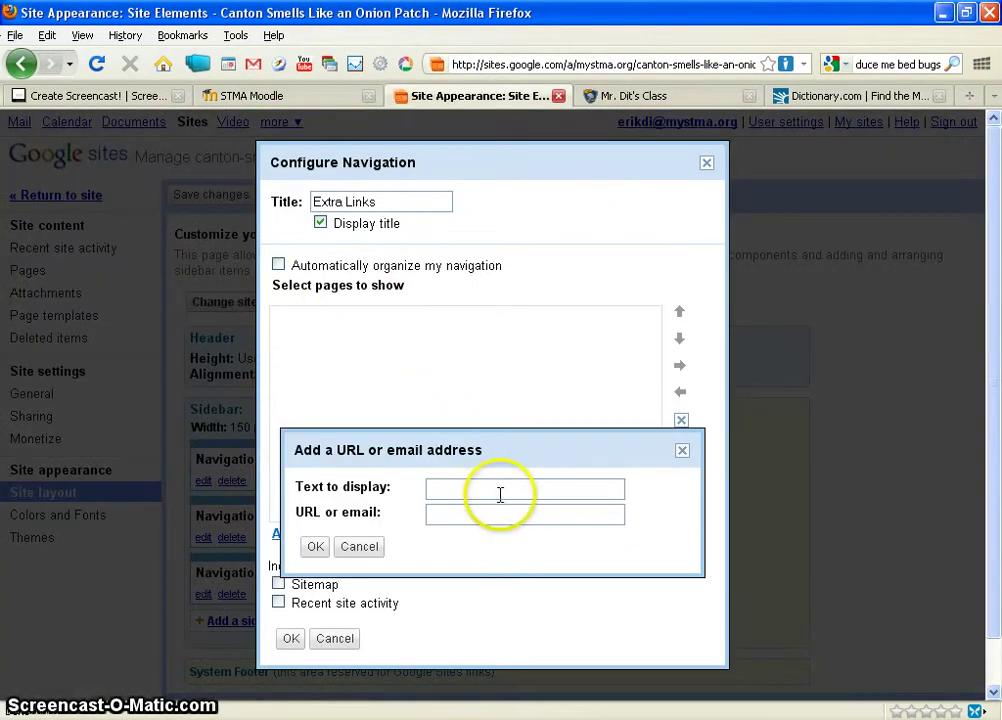
{"action": "right_click", "coordinate": [471, 519]}
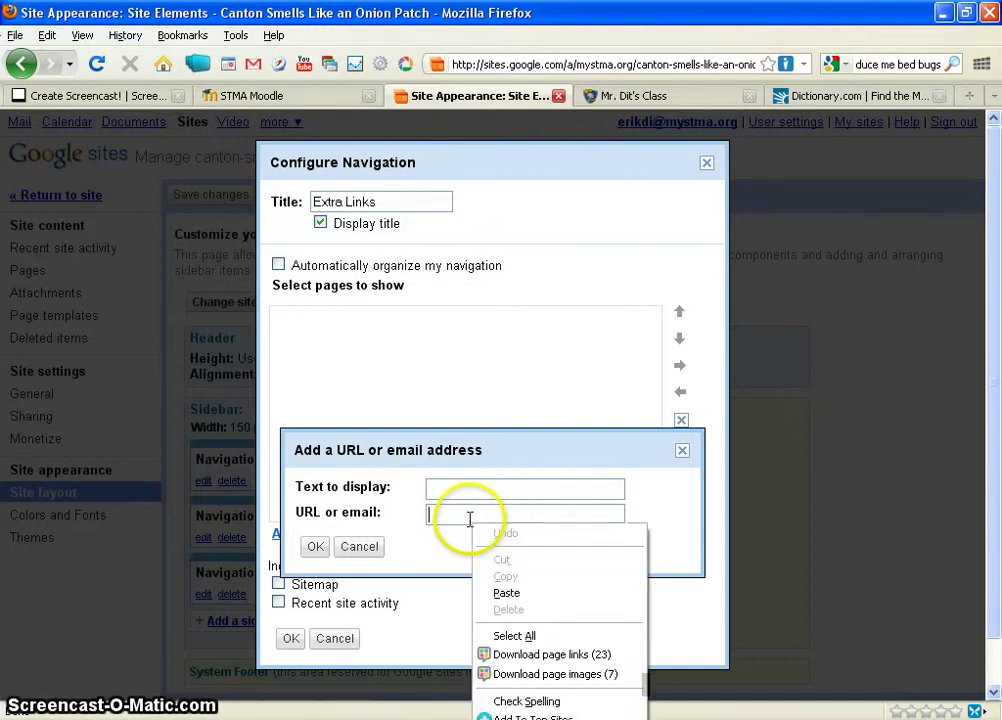
{"action": "left_click", "coordinate": [495, 588]}
{"action": "left_click", "coordinate": [458, 487]}
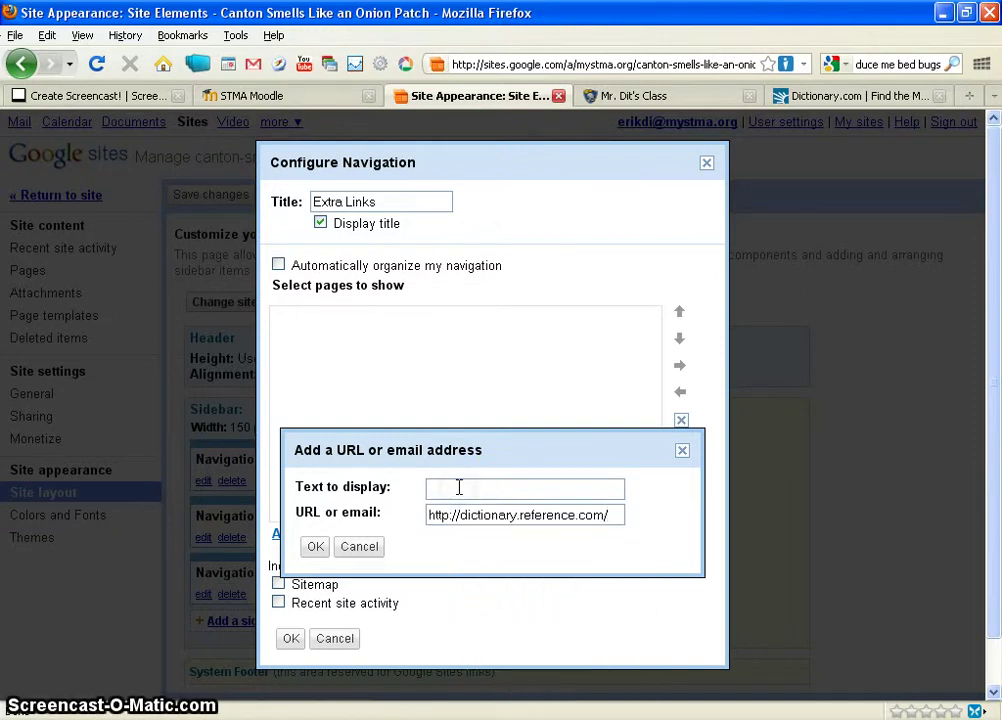
{"action": "type", "text": "Dictionary"}
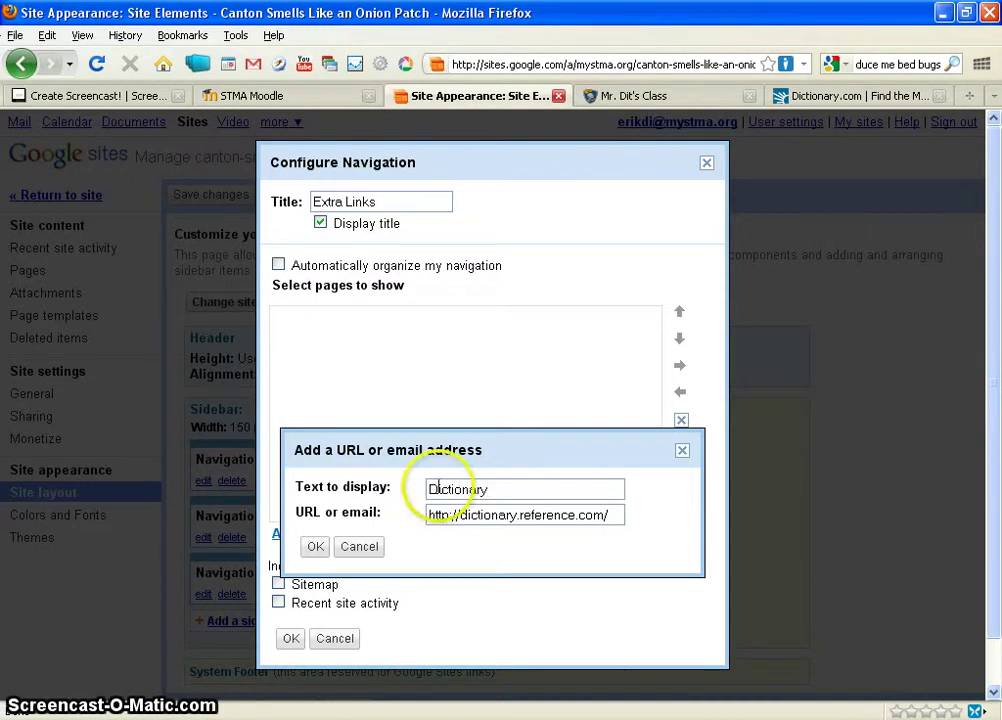
{"action": "left_click", "coordinate": [315, 547]}
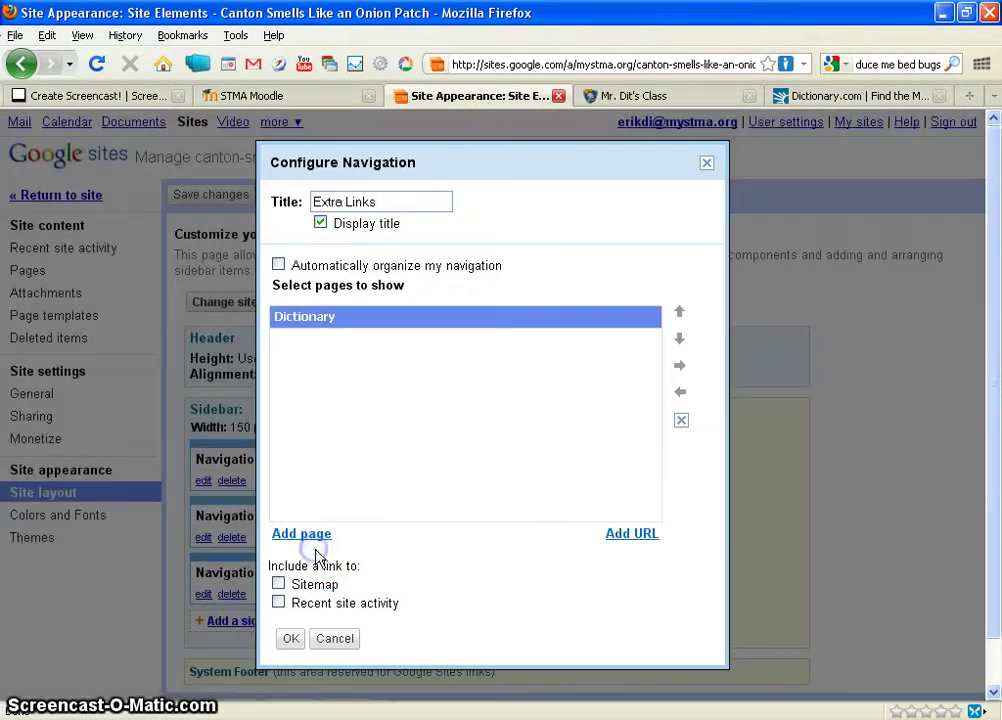
- Accept the Extra Links settings, save the site layout changes and return to the site
{"action": "left_click", "coordinate": [291, 640]}
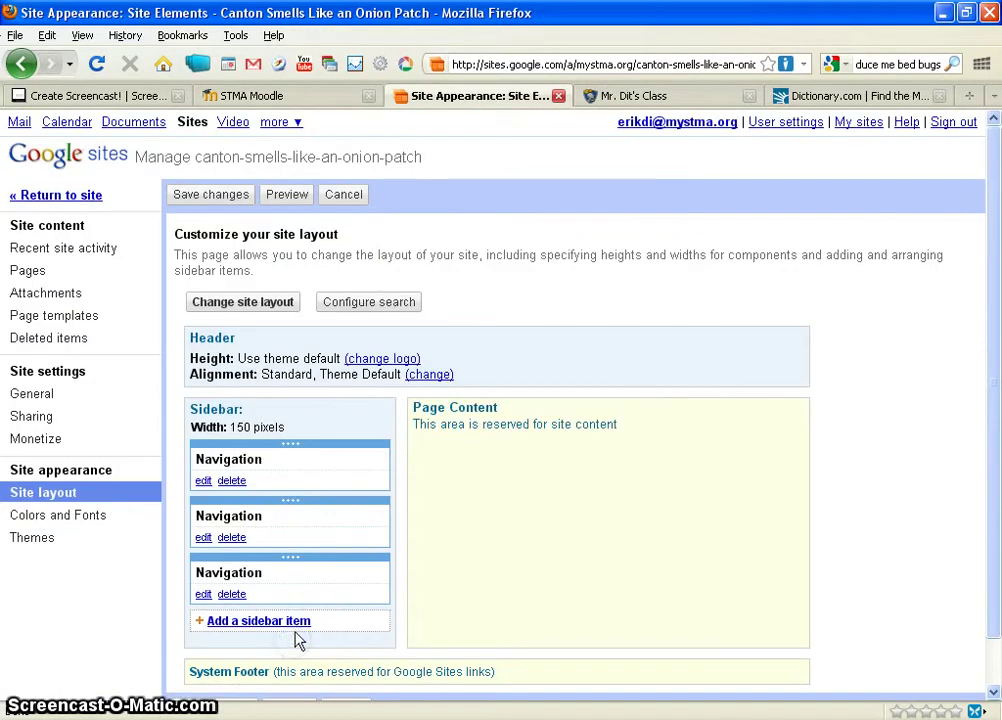
{"action": "left_click", "coordinate": [234, 198]}
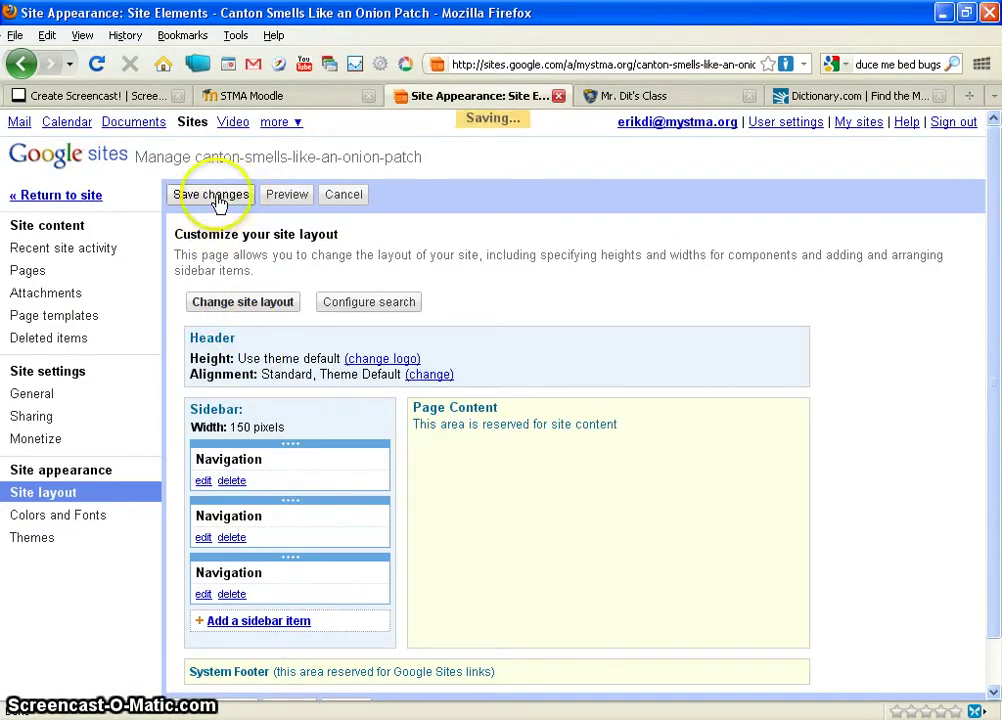
{"action": "left_click", "coordinate": [57, 196]}
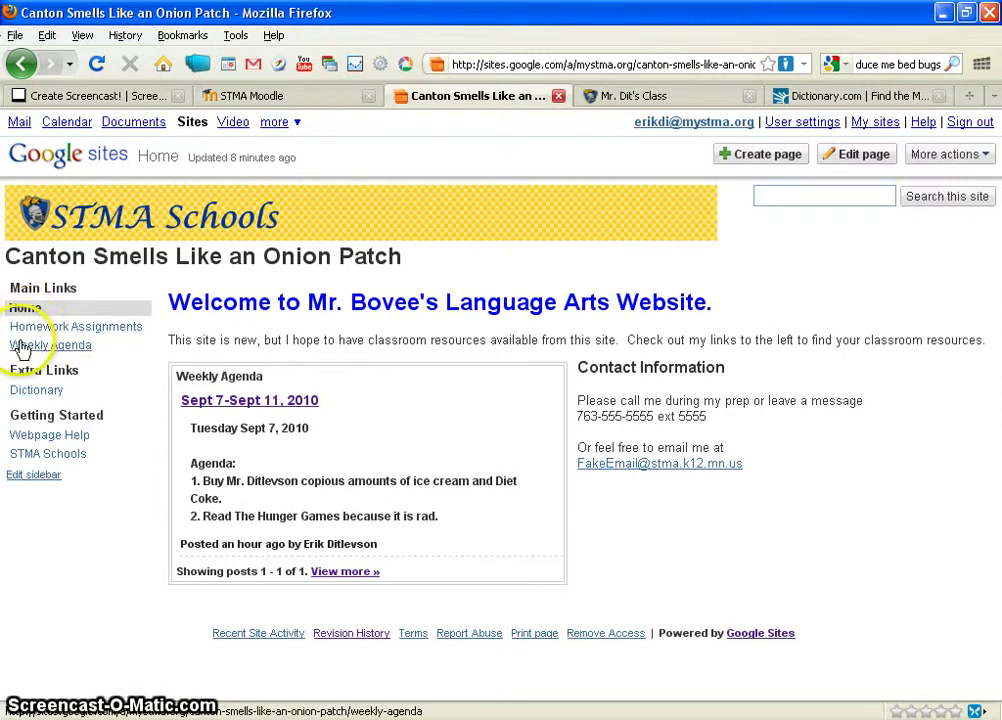
- Add a link with the display text "Email me!" and the teacher's e-mail address to the sidebar's Main Links navigation
{"action": "left_click", "coordinate": [34, 476]}
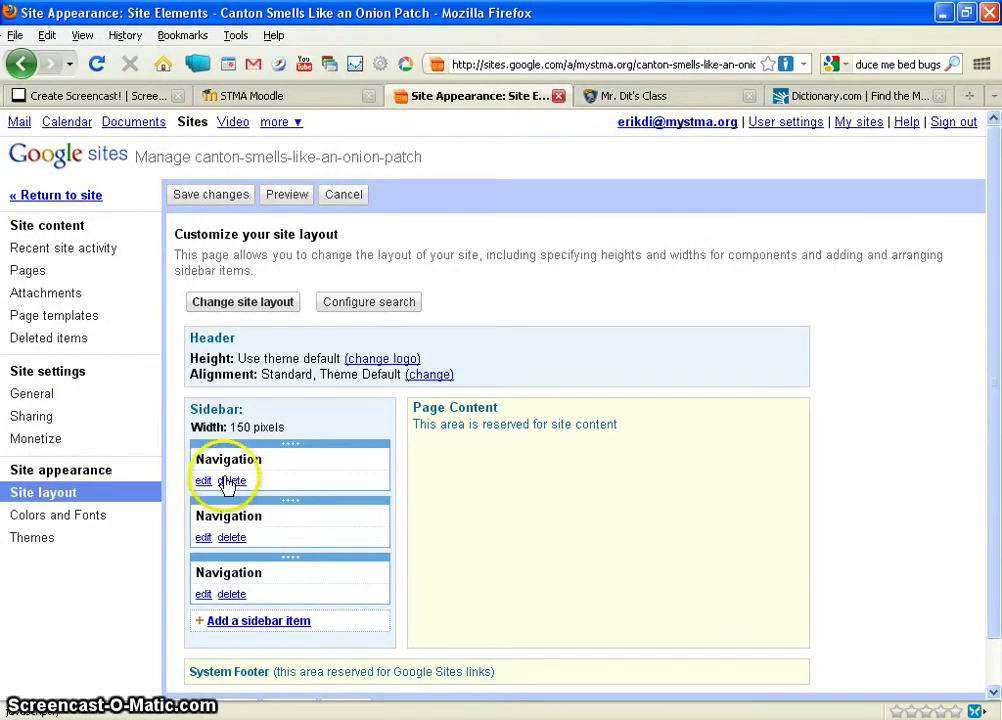
{"action": "left_click", "coordinate": [203, 481]}
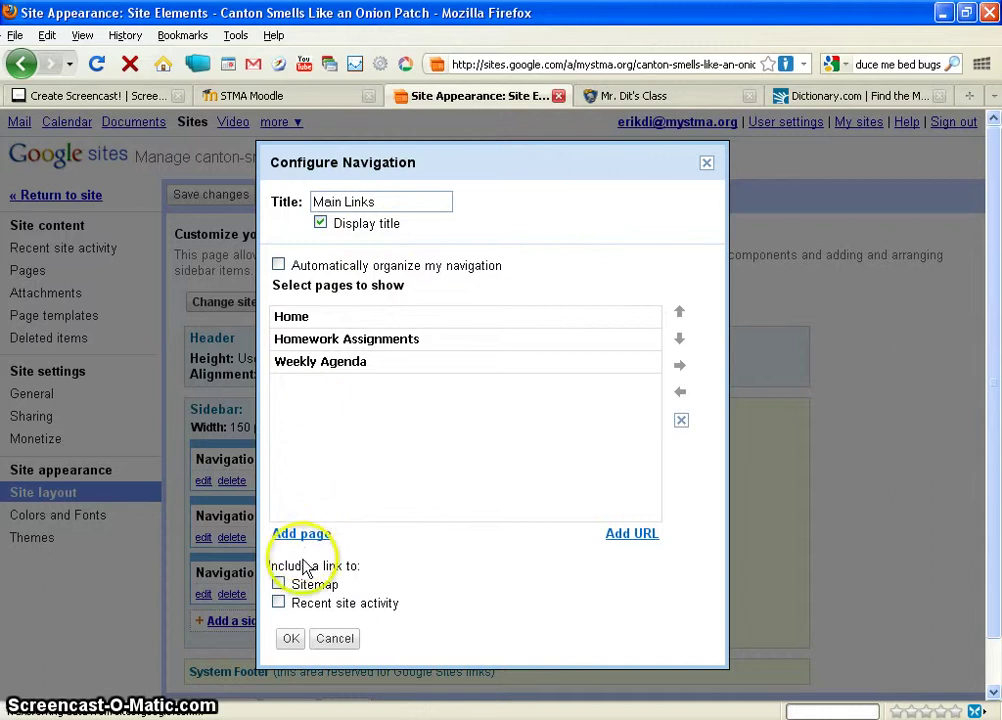
{"action": "left_click", "coordinate": [640, 536]}
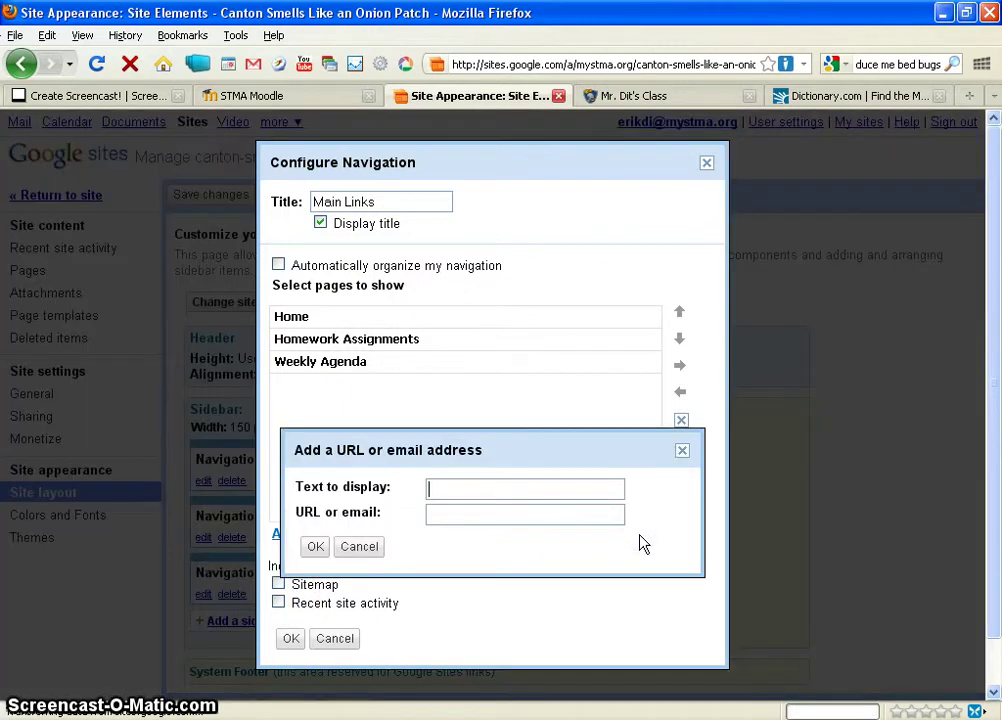
{"action": "left_click", "coordinate": [436, 492]}
{"action": "type", "text": "Email me!"}
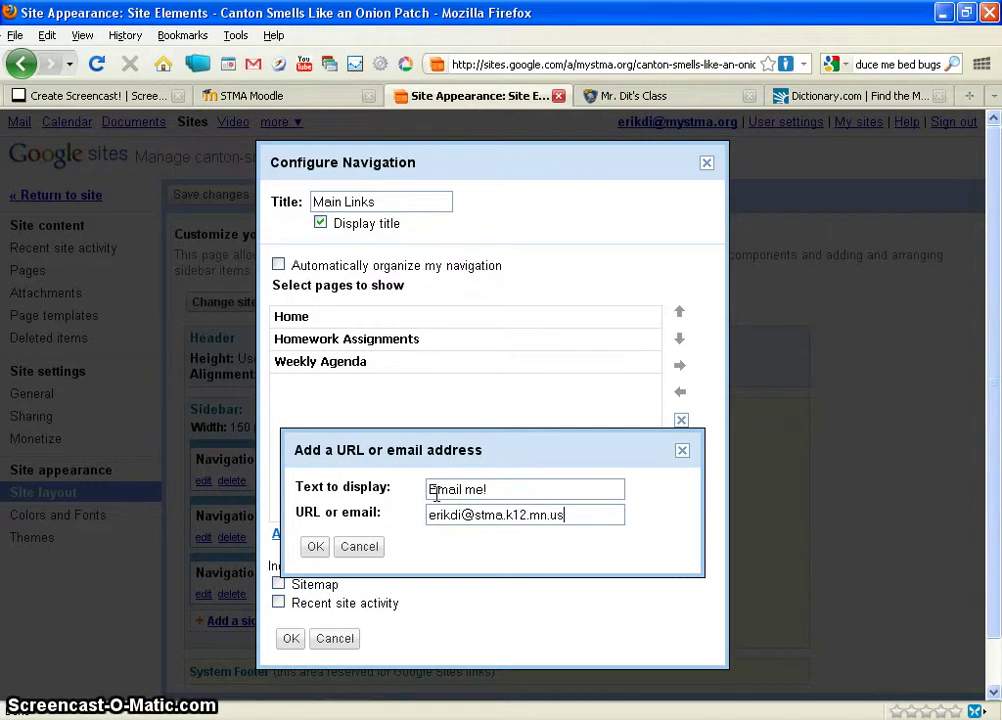
{"action": "left_click", "coordinate": [315, 546]}
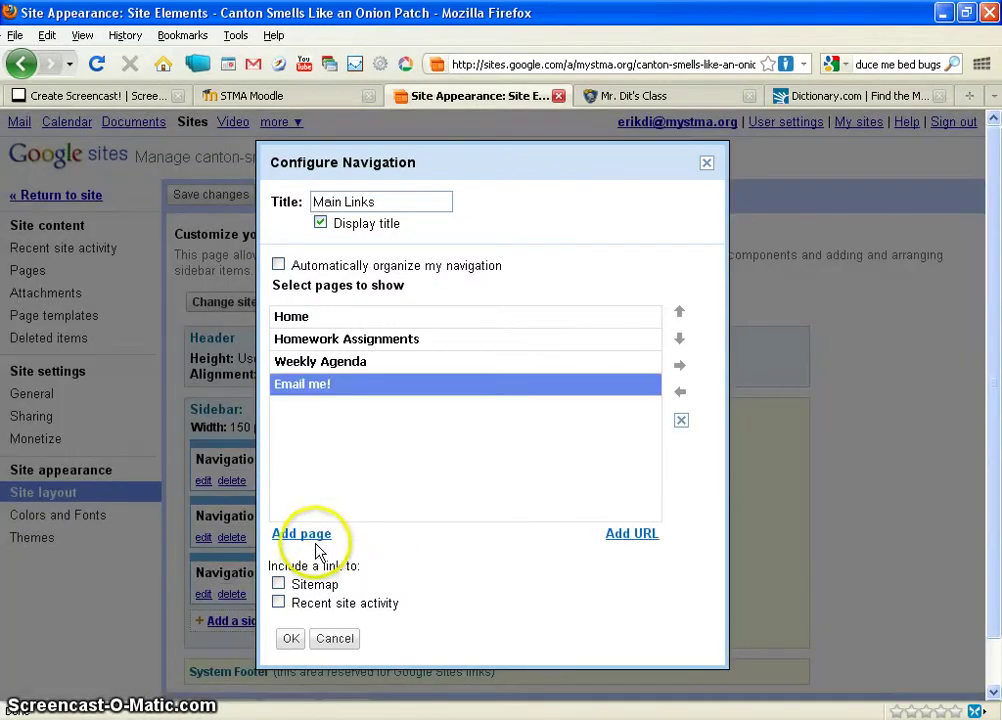
{"action": "left_click", "coordinate": [313, 340]}
{"action": "left_click", "coordinate": [313, 359]}
{"action": "left_click", "coordinate": [303, 381]}
{"action": "left_click", "coordinate": [308, 338]}
{"action": "left_click", "coordinate": [305, 318]}
{"action": "left_click", "coordinate": [305, 361]}
{"action": "left_click", "coordinate": [305, 386]}
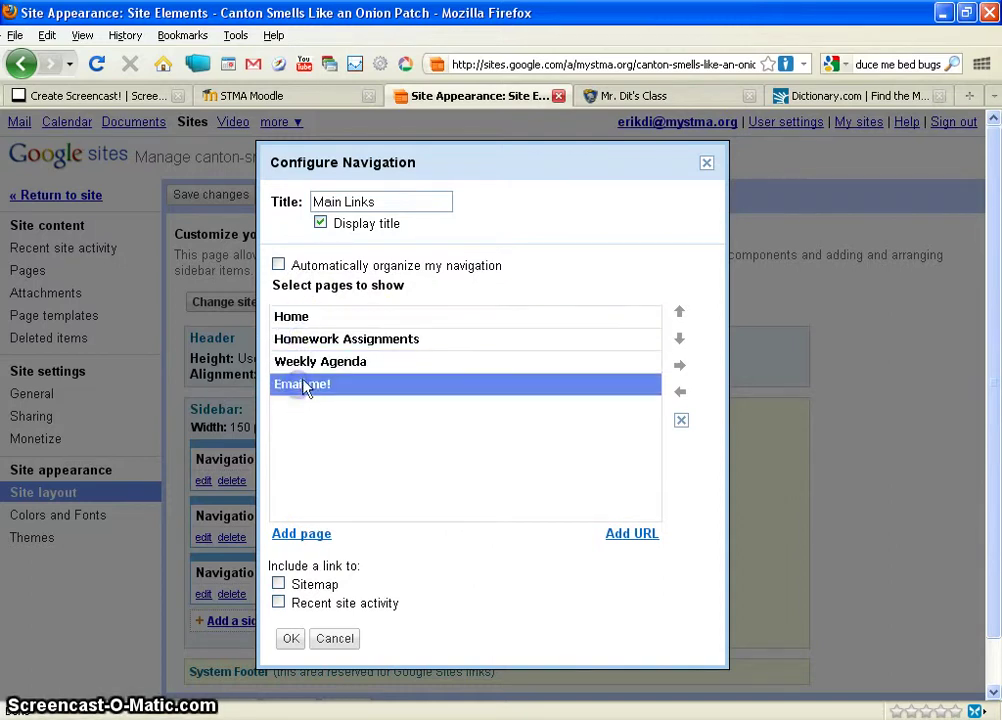
{"action": "left_click", "coordinate": [305, 338]}
{"action": "left_click", "coordinate": [293, 318]}
- Move the "Email me!" link to the first place in the Main Links page list
{"action": "left_click", "coordinate": [277, 386]}
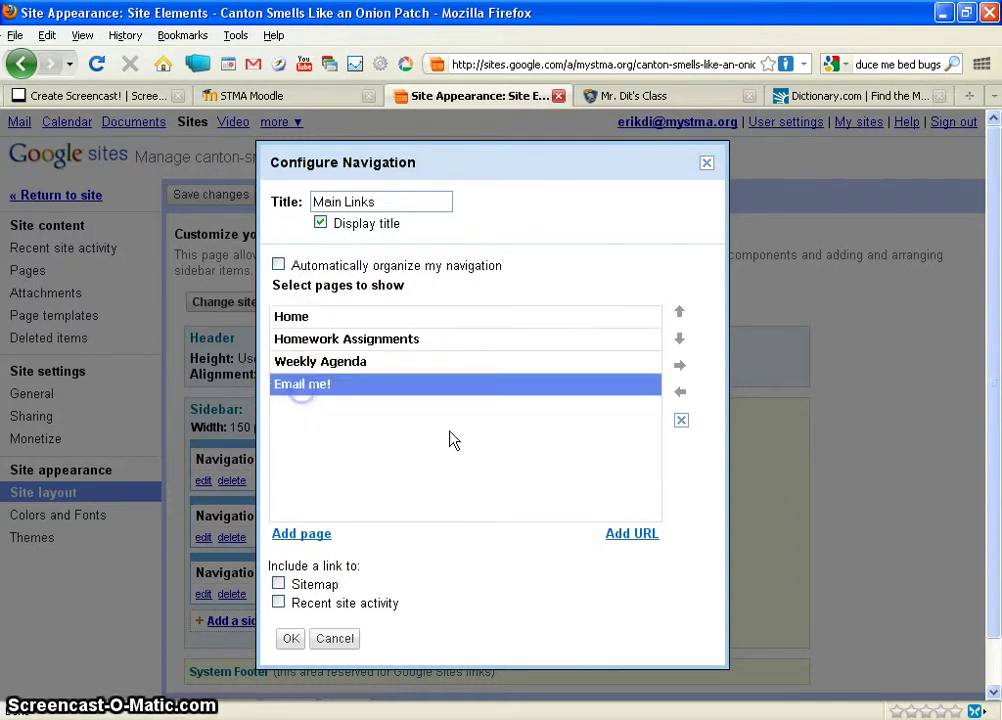
{"action": "left_click", "coordinate": [679, 312]}
{"action": "left_click", "coordinate": [679, 312]}
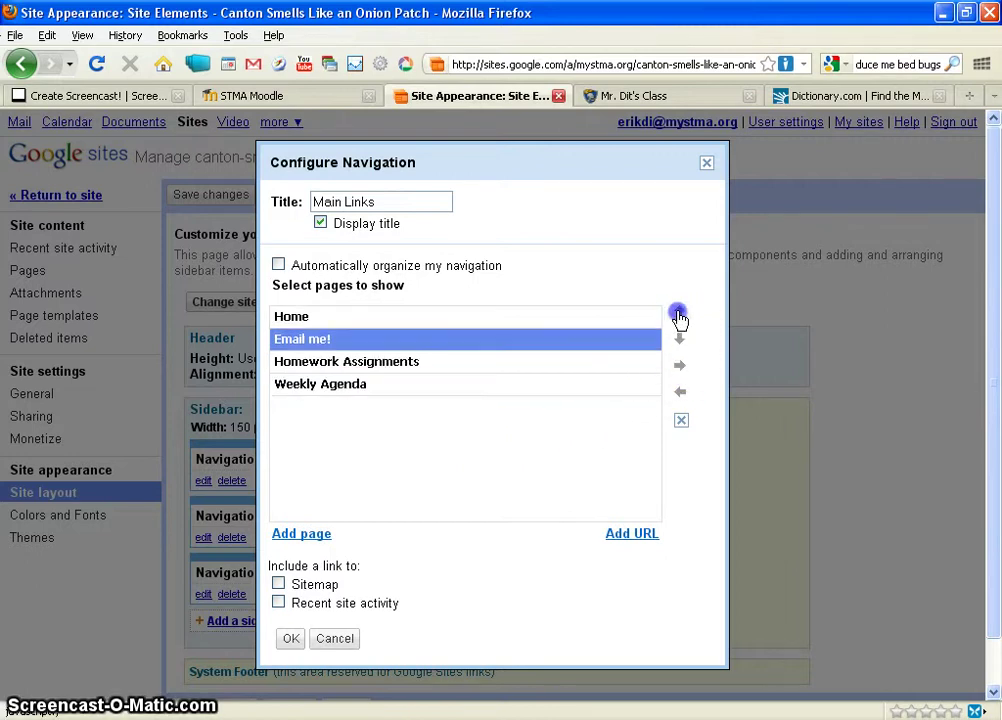
{"action": "left_click", "coordinate": [679, 312]}
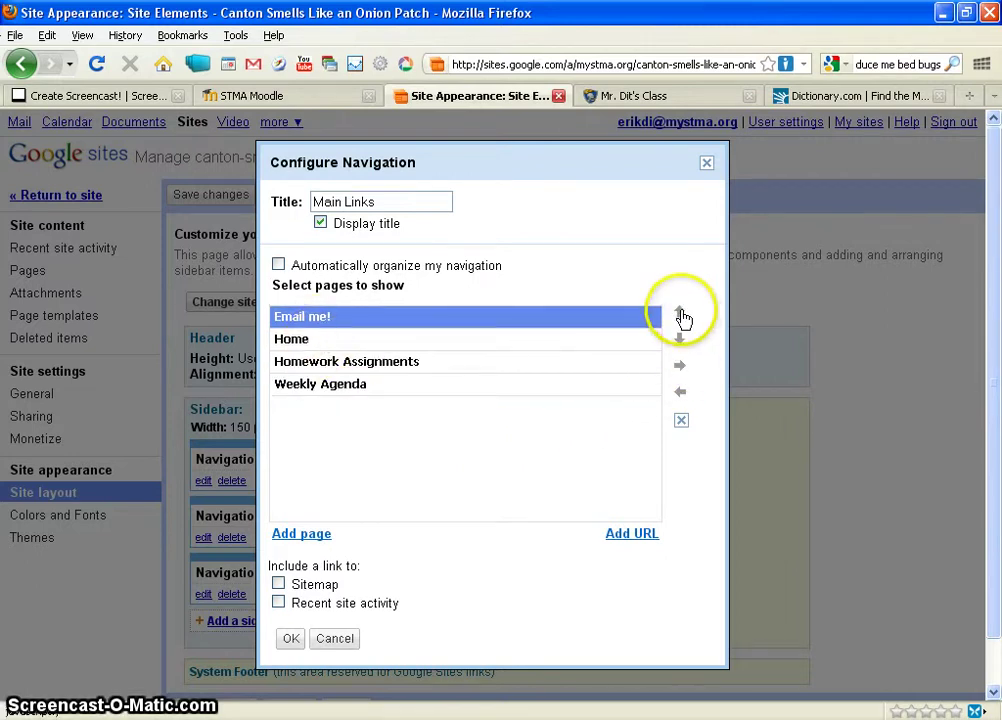
- Move the "Email me!" link back down to the end of the Main Links page list, below Weekly Agenda
{"action": "left_click", "coordinate": [340, 326]}
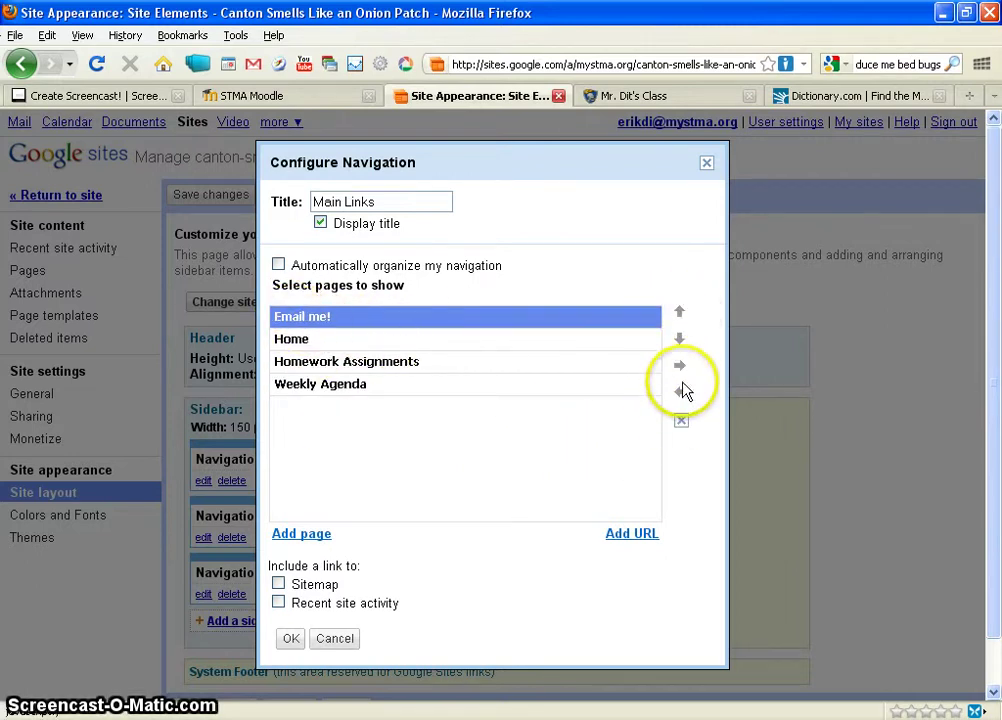
{"action": "left_click", "coordinate": [679, 342]}
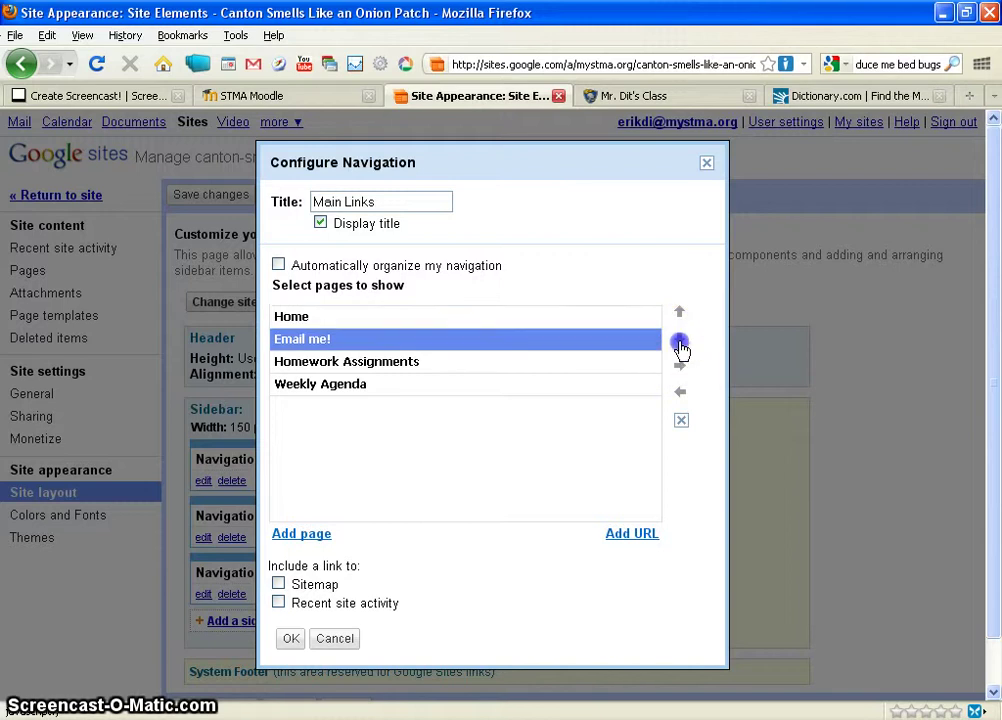
{"action": "left_click", "coordinate": [680, 343]}
{"action": "left_click", "coordinate": [680, 343]}
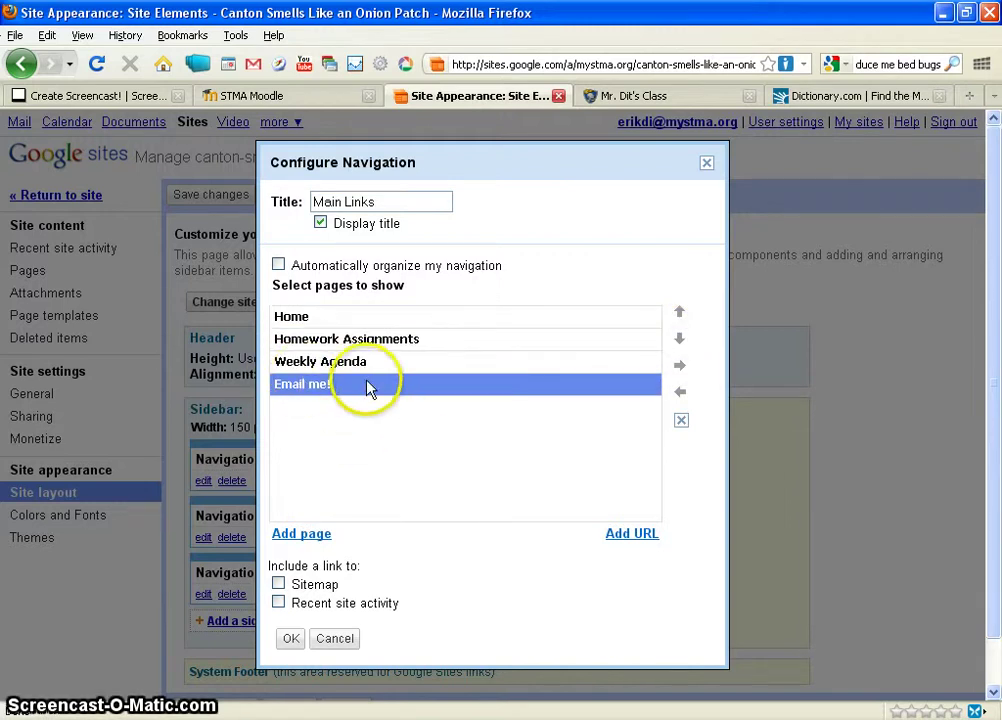
- Accept the Main Links settings, save the site layout and go back to the site's home page
{"action": "left_click", "coordinate": [292, 640]}
{"action": "left_click", "coordinate": [211, 200]}
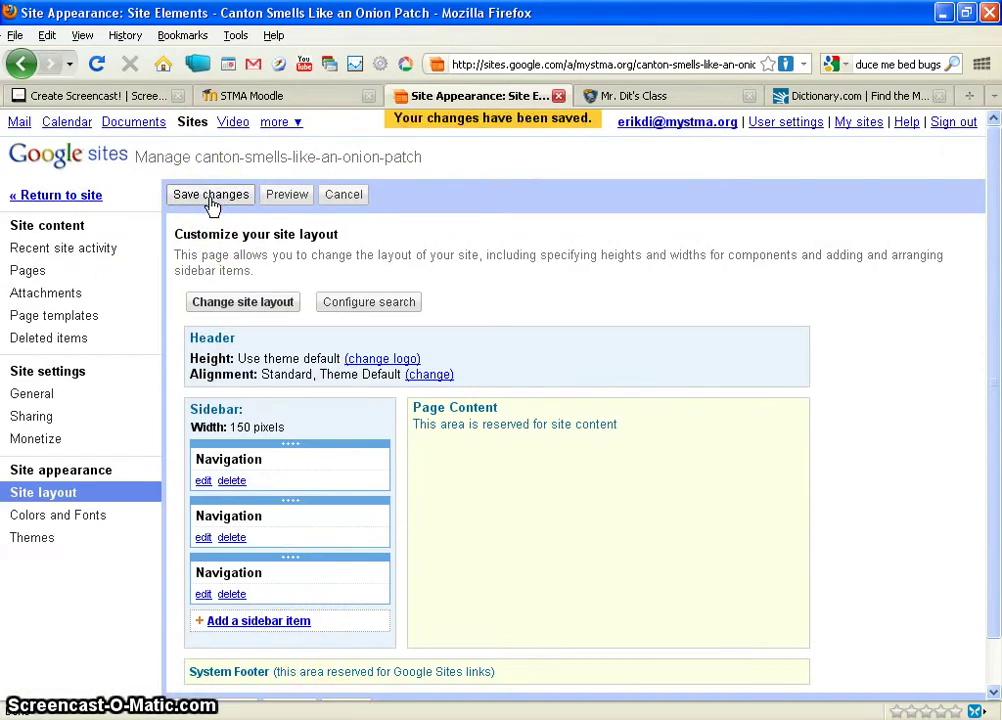
{"action": "left_click", "coordinate": [78, 198]}
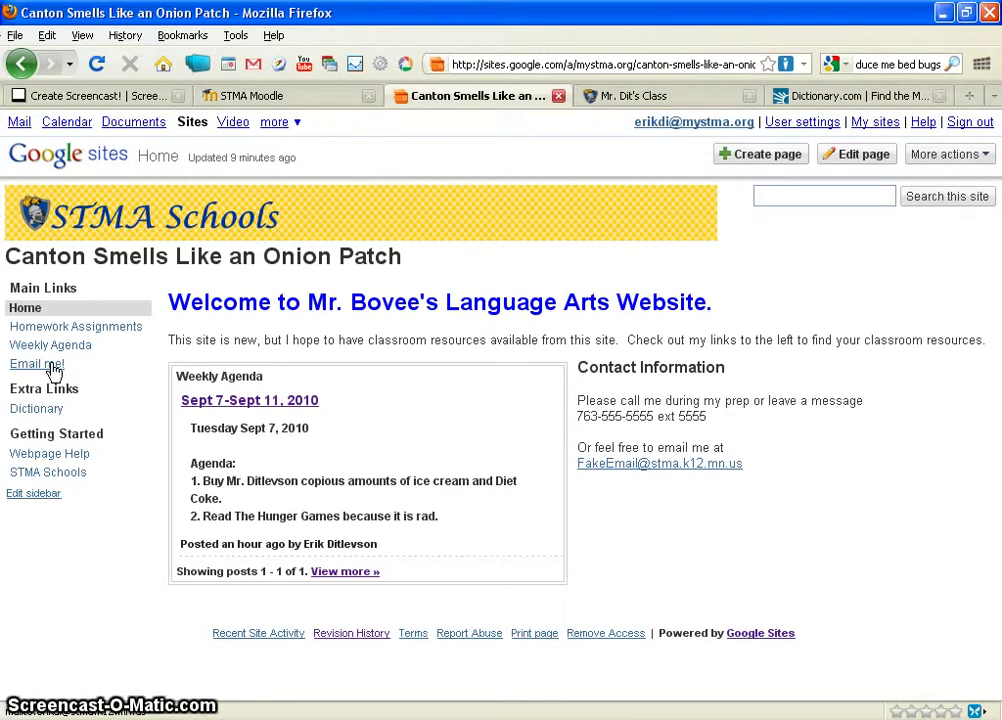
- Add a Countdown element to the site's sidebar
{"action": "left_click", "coordinate": [32, 495]}
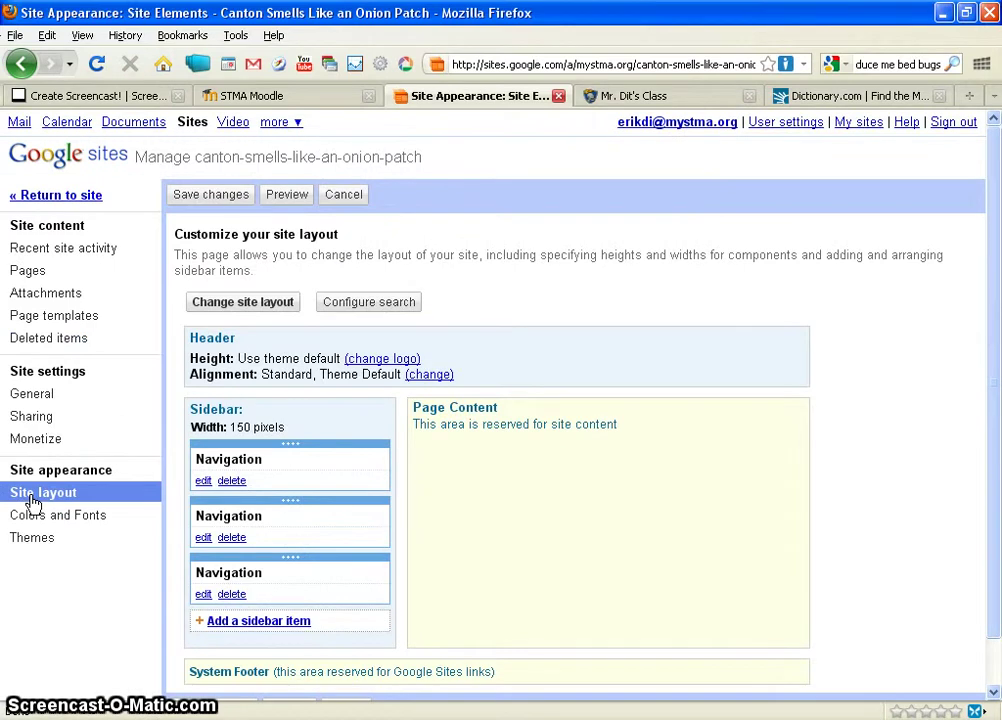
{"action": "left_click", "coordinate": [258, 622]}
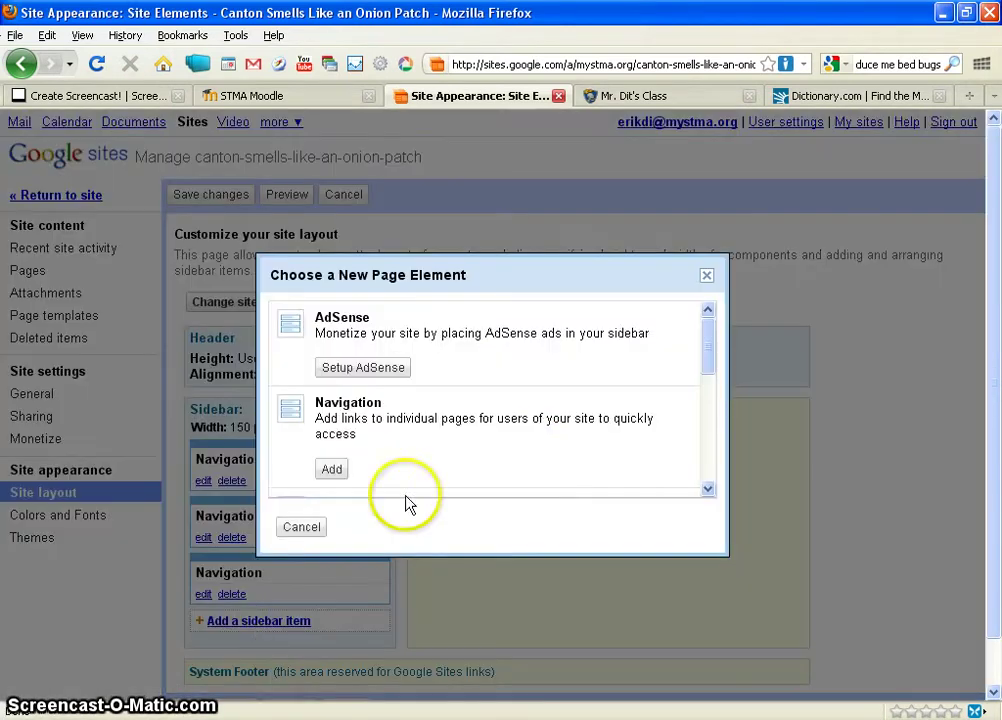
{"action": "left_click_drag", "start_coordinate": [711, 364], "coordinate": [720, 472]}
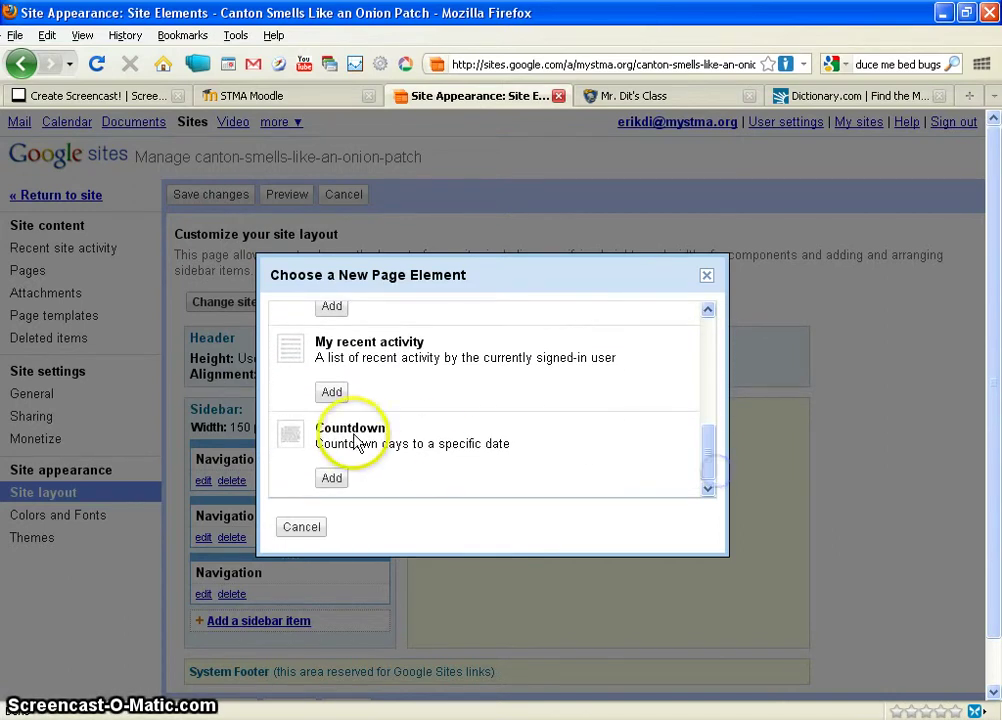
{"action": "left_click", "coordinate": [331, 476]}
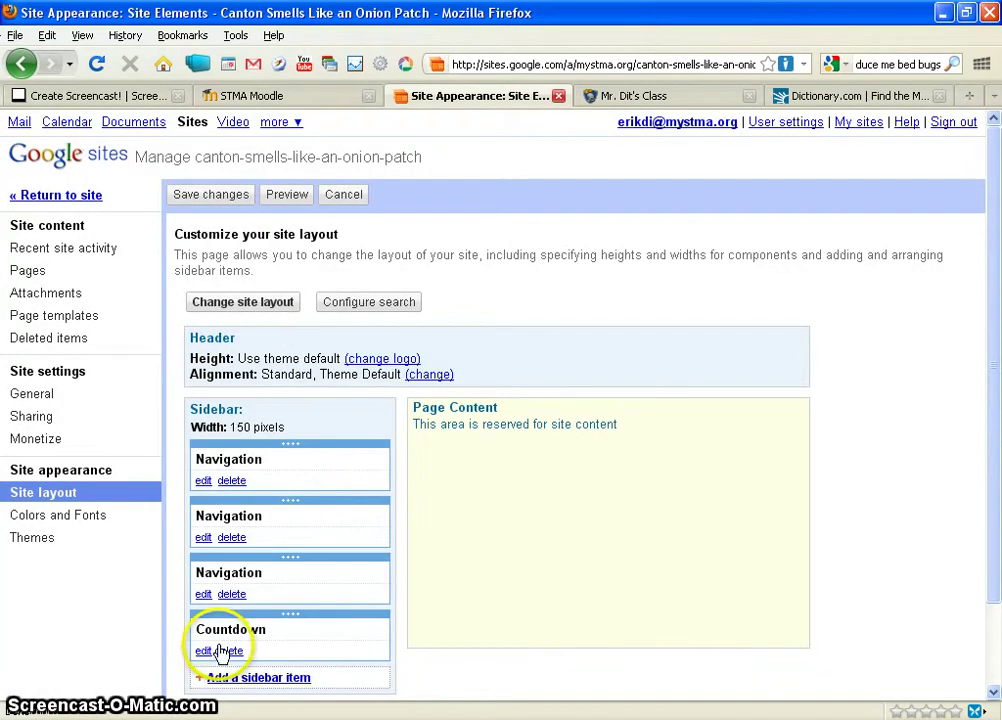
- Configure the sidebar countdown for the event "First Day of School" with September 7, 2010 as the event date
{"action": "scroll", "coordinate": [215, 640], "scroll_direction": "down", "scroll_amount": 2}
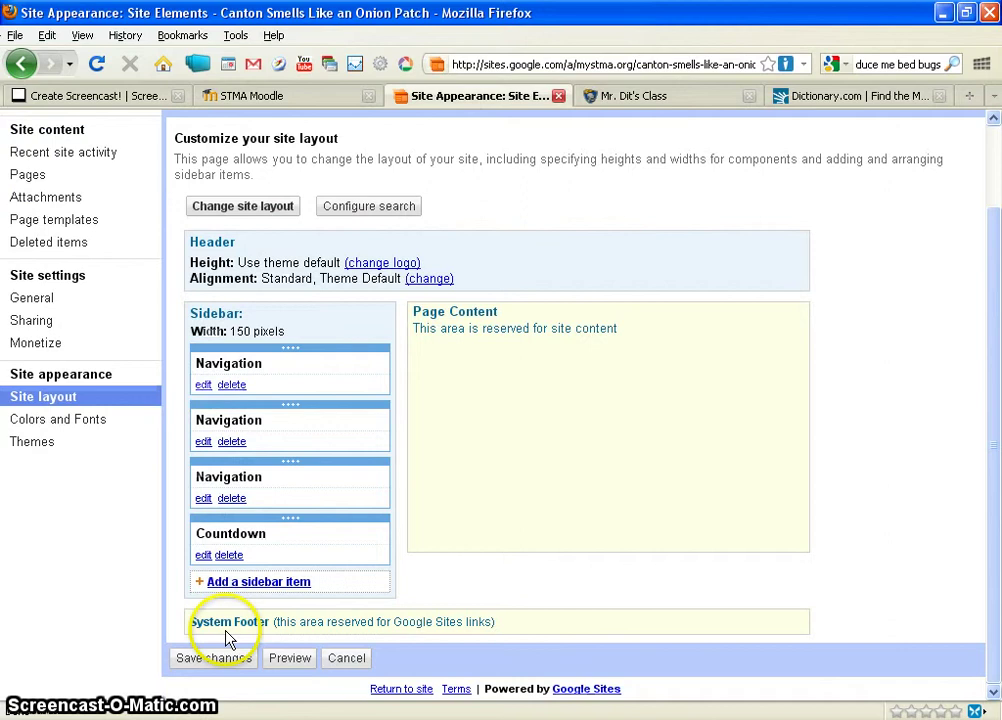
{"action": "left_click", "coordinate": [204, 557]}
{"action": "left_click", "coordinate": [355, 388]}
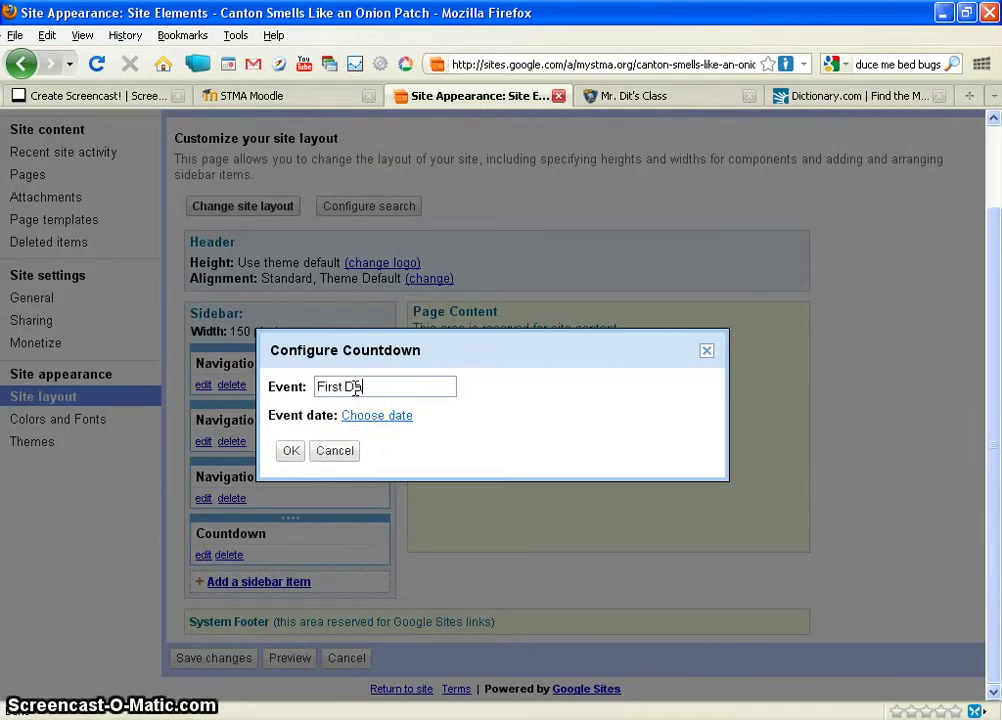
{"action": "type", "text": "First Day of School"}
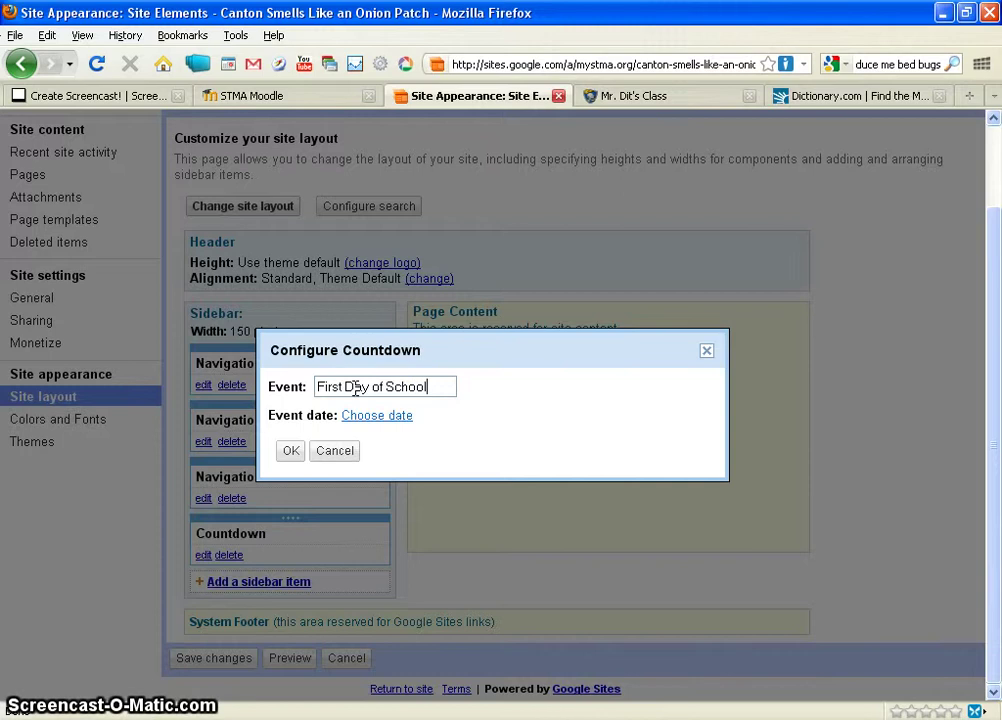
{"action": "left_click", "coordinate": [362, 415]}
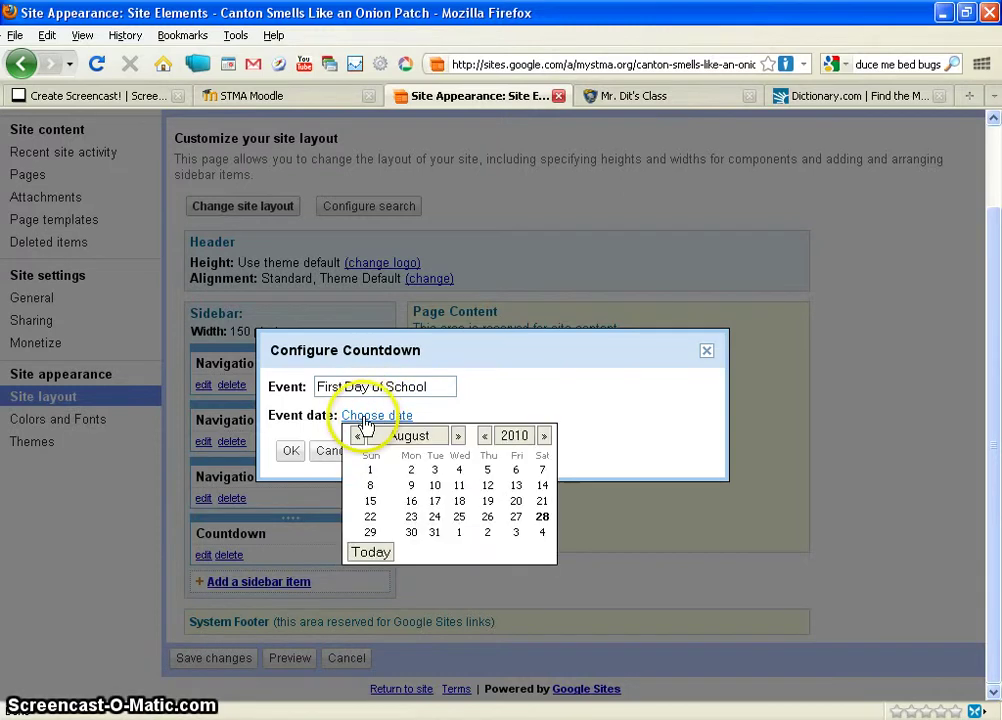
{"action": "left_click", "coordinate": [457, 436]}
{"action": "left_click", "coordinate": [434, 486]}
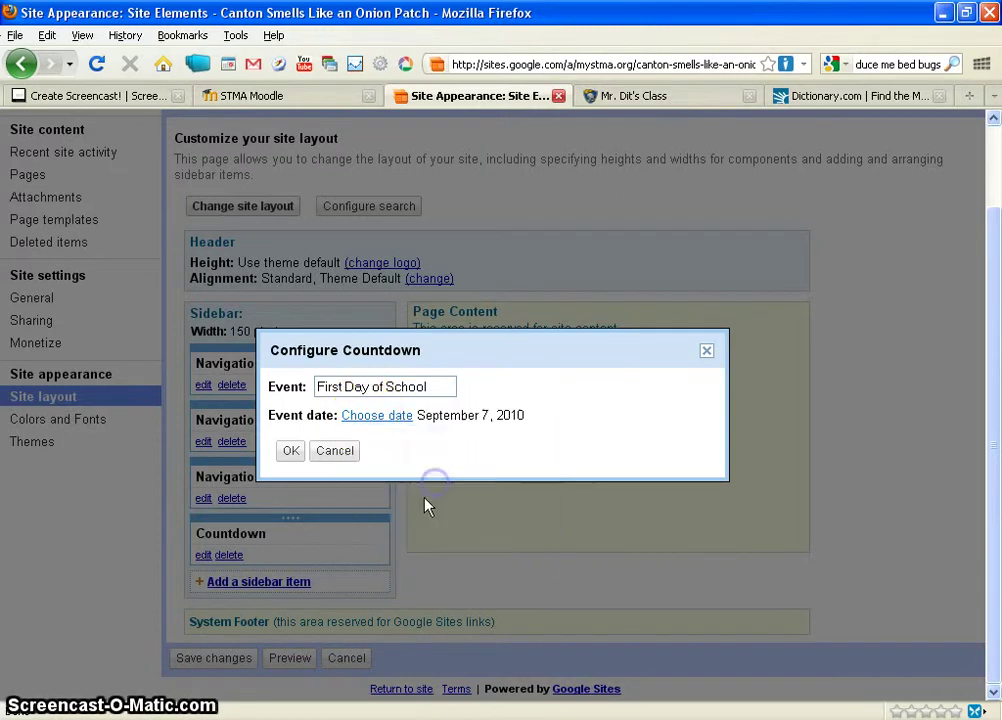
- Accept the countdown settings, save the site layout and return to the site's home page
{"action": "left_click", "coordinate": [291, 451]}
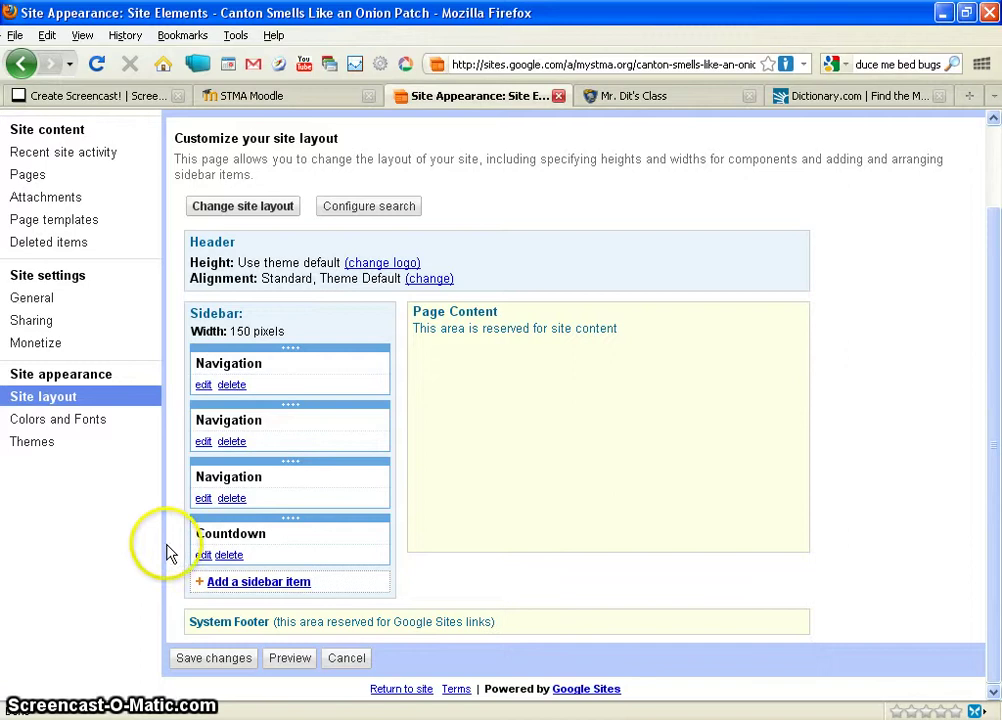
{"action": "left_click", "coordinate": [220, 660]}
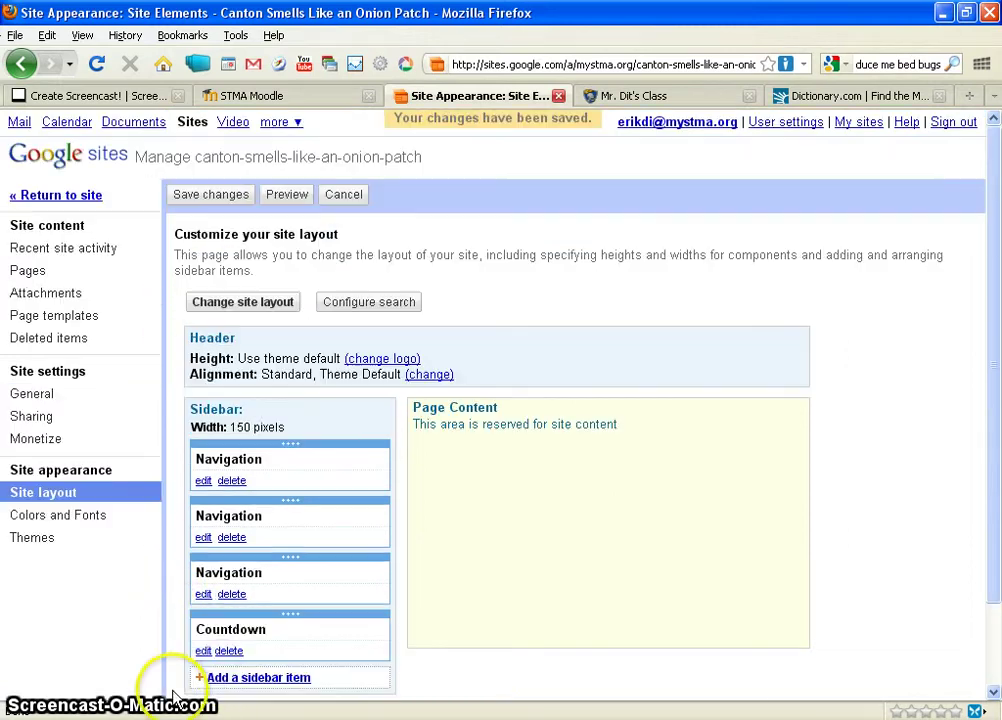
{"action": "left_click", "coordinate": [72, 196]}
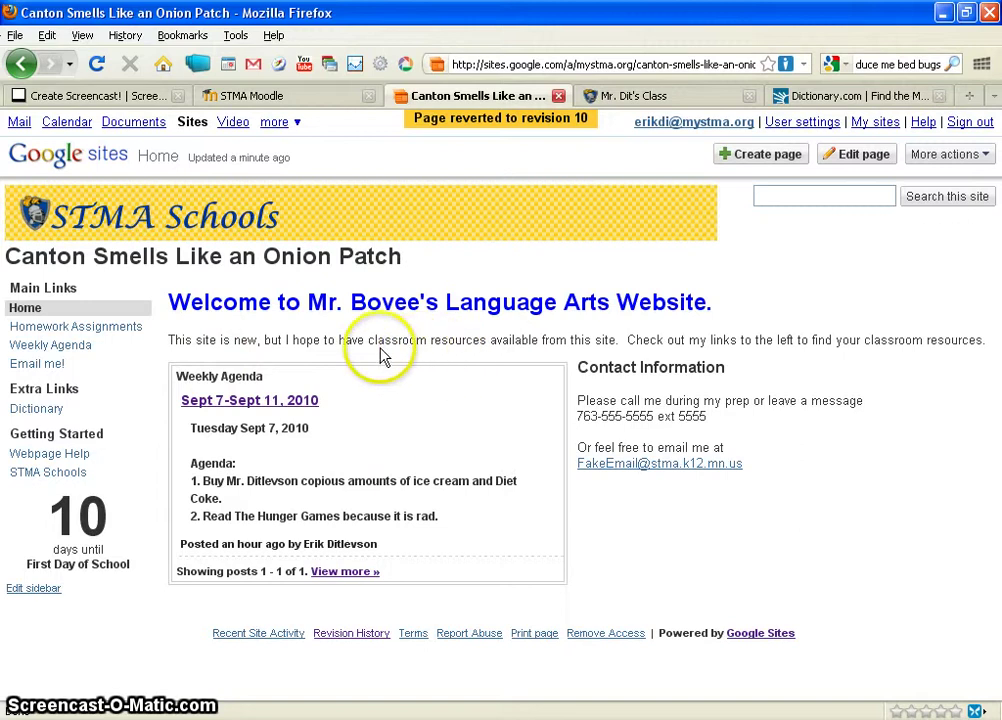
- Delete the Weekly Agenda announcements gadget from the home page and save the page
{"action": "left_click", "coordinate": [866, 155]}
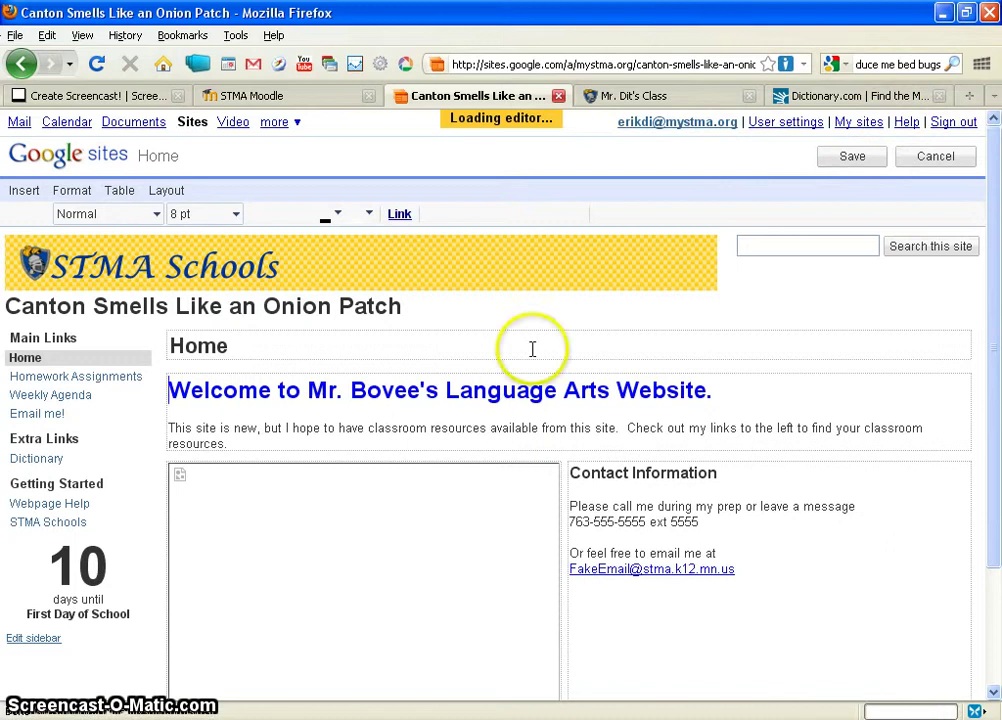
{"action": "scroll", "coordinate": [995, 324], "scroll_direction": "down", "scroll_amount": 1}
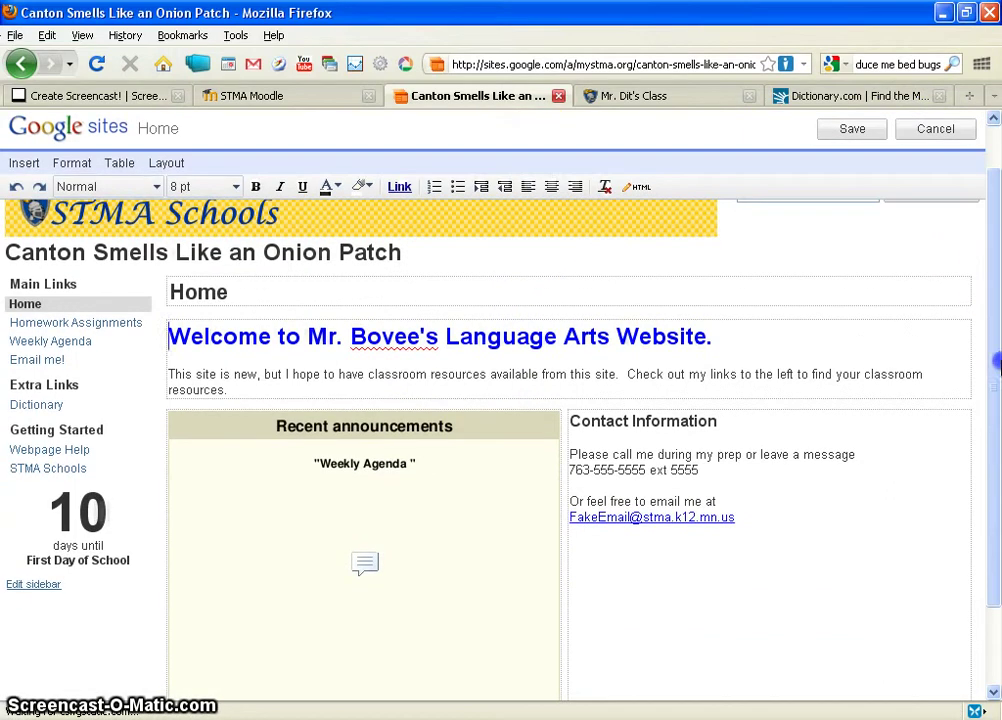
{"action": "left_click", "coordinate": [434, 497]}
{"action": "key", "text": "Delete"}
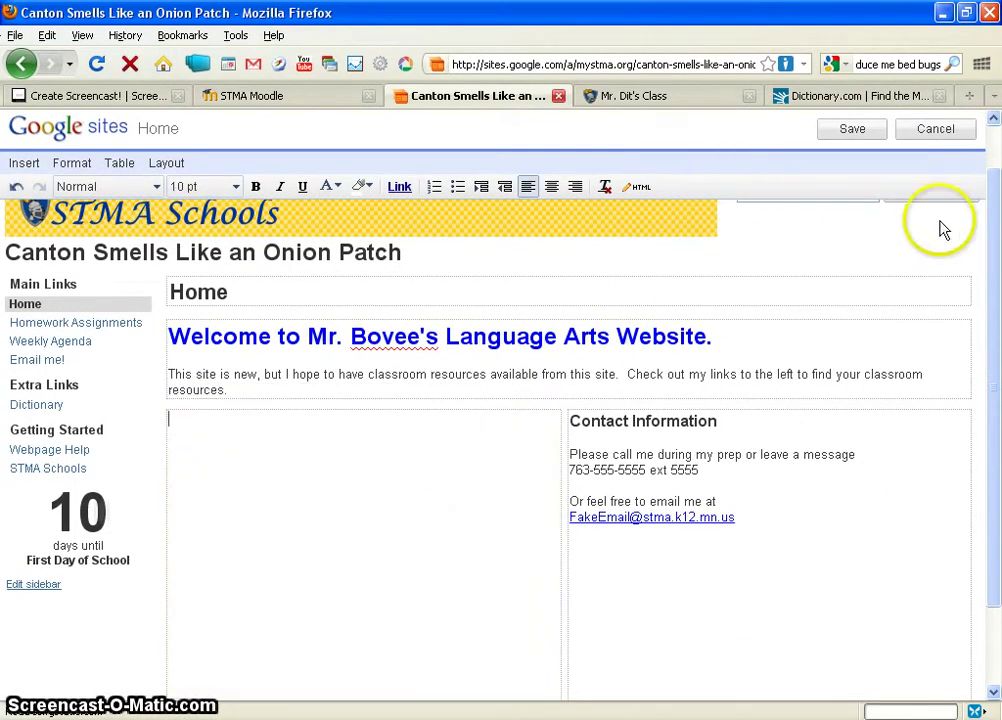
{"action": "left_click", "coordinate": [852, 132]}
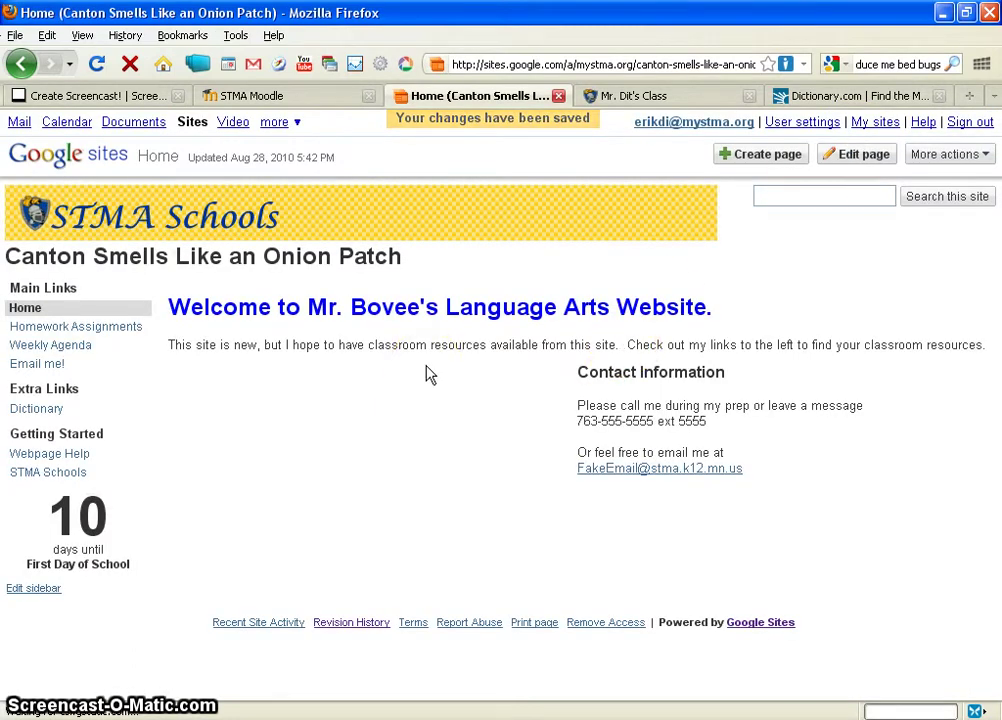
{"action": "left_click", "coordinate": [492, 403]}
{"action": "left_click", "coordinate": [277, 456]}
{"action": "left_click", "coordinate": [490, 396]}
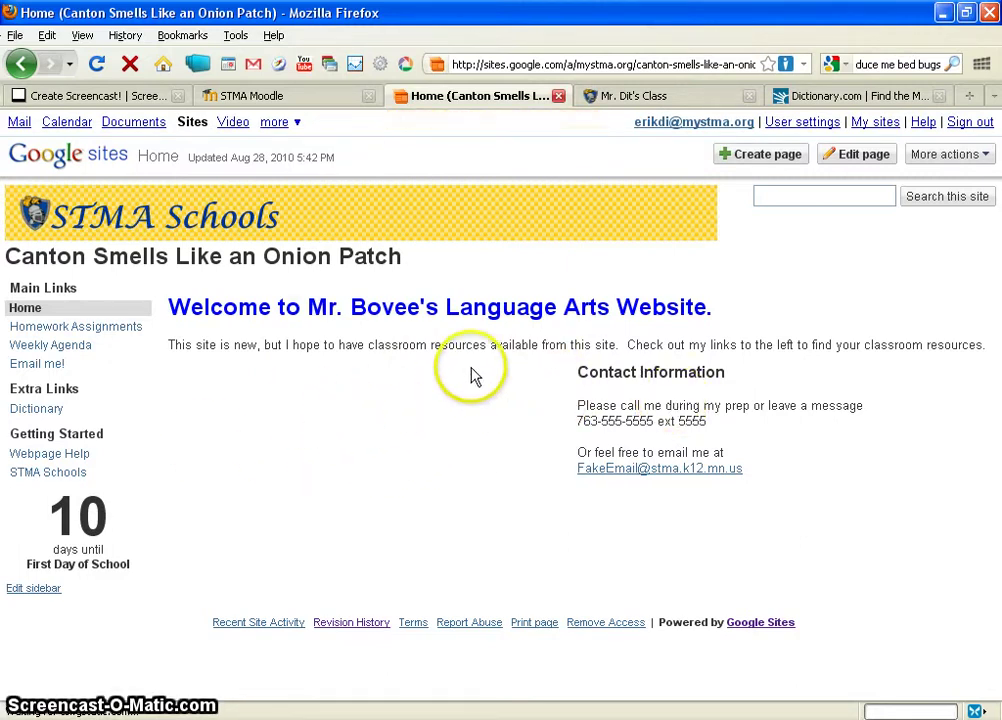
- Open Version 12 of the home page from its revision history and revert the page to that version
{"action": "left_click", "coordinate": [350, 623]}
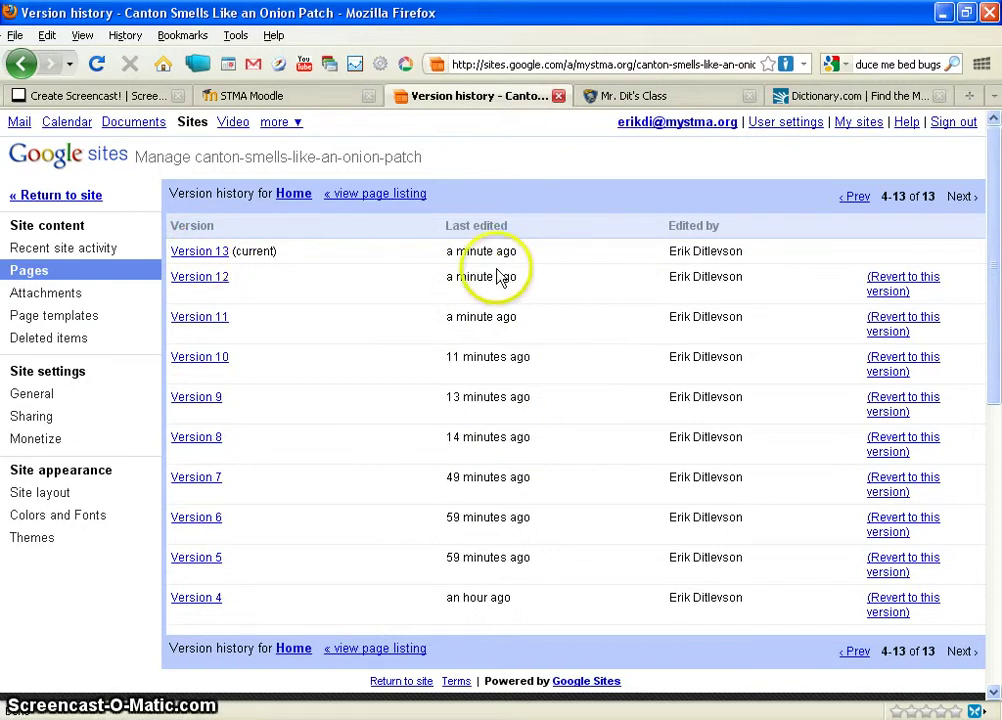
{"action": "left_click", "coordinate": [203, 282]}
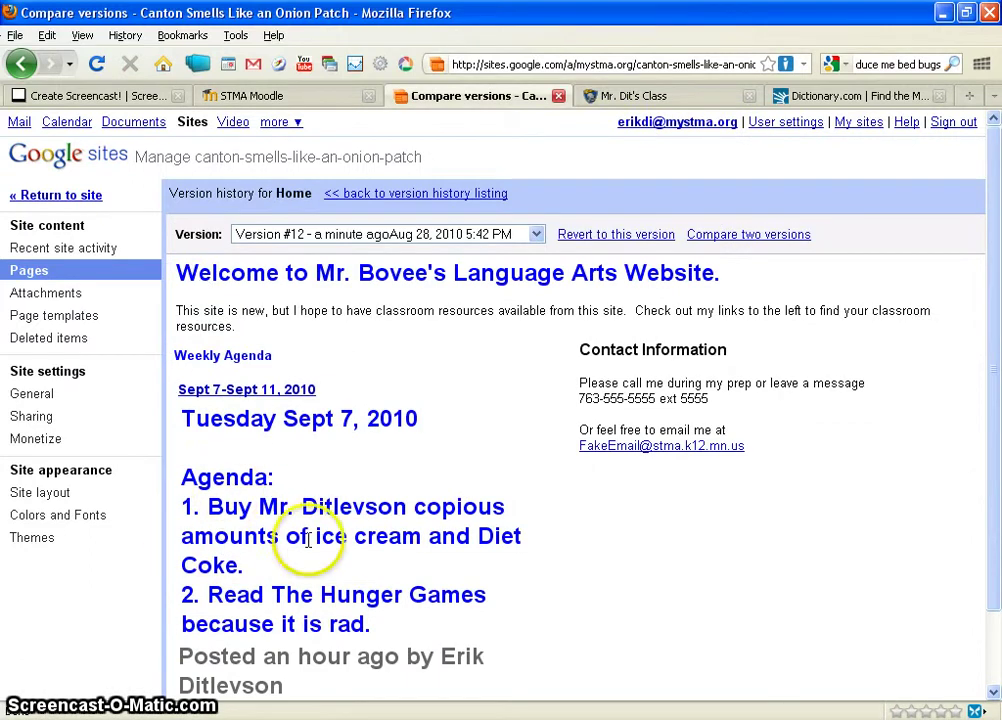
{"action": "left_click", "coordinate": [590, 240]}
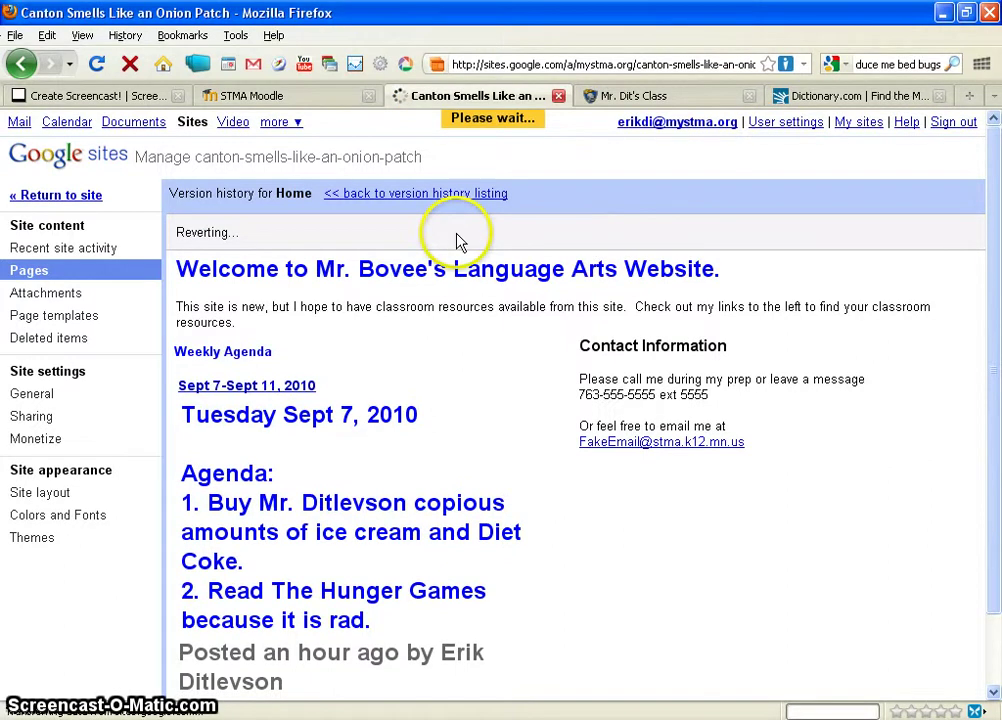
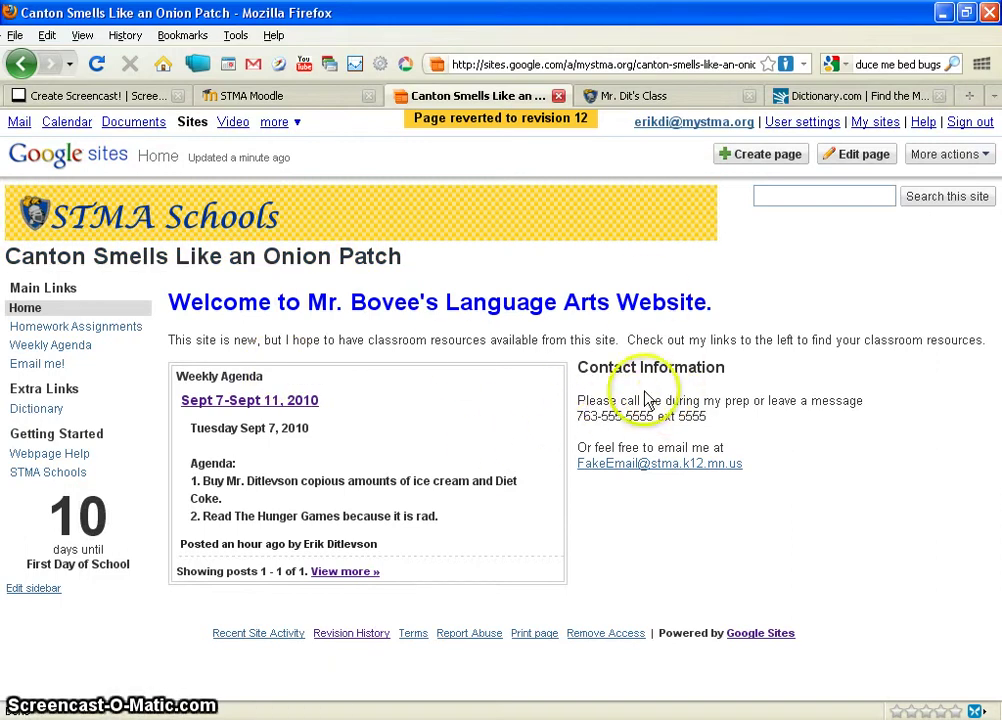
- View the Weekly Agenda page and go back to the home page
{"action": "left_click", "coordinate": [42, 350]}
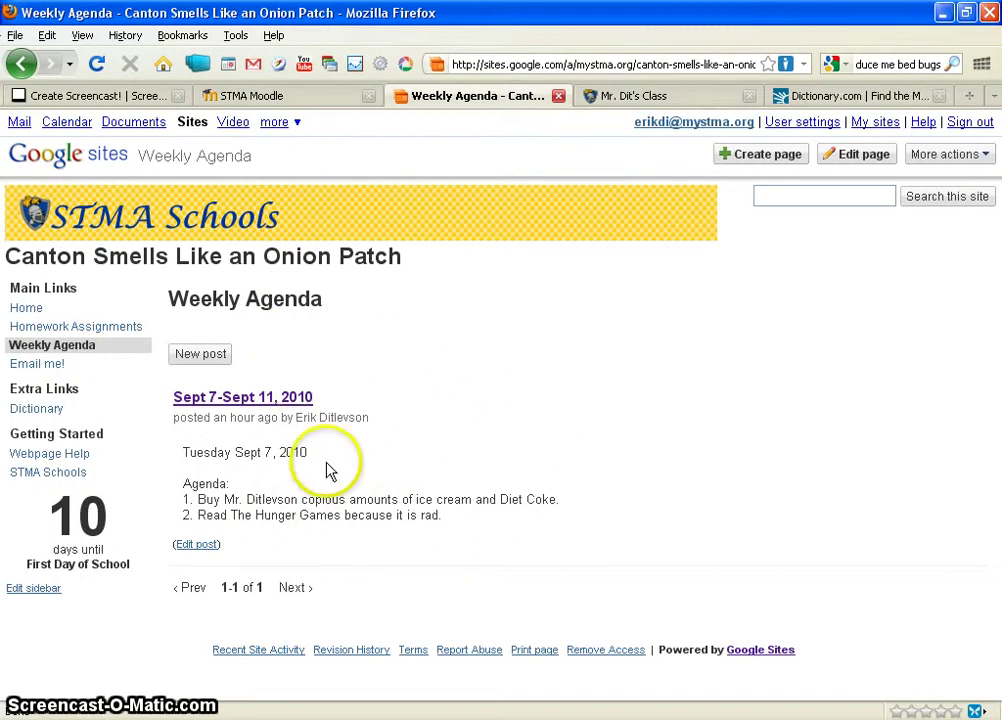
{"action": "left_click", "coordinate": [33, 313]}
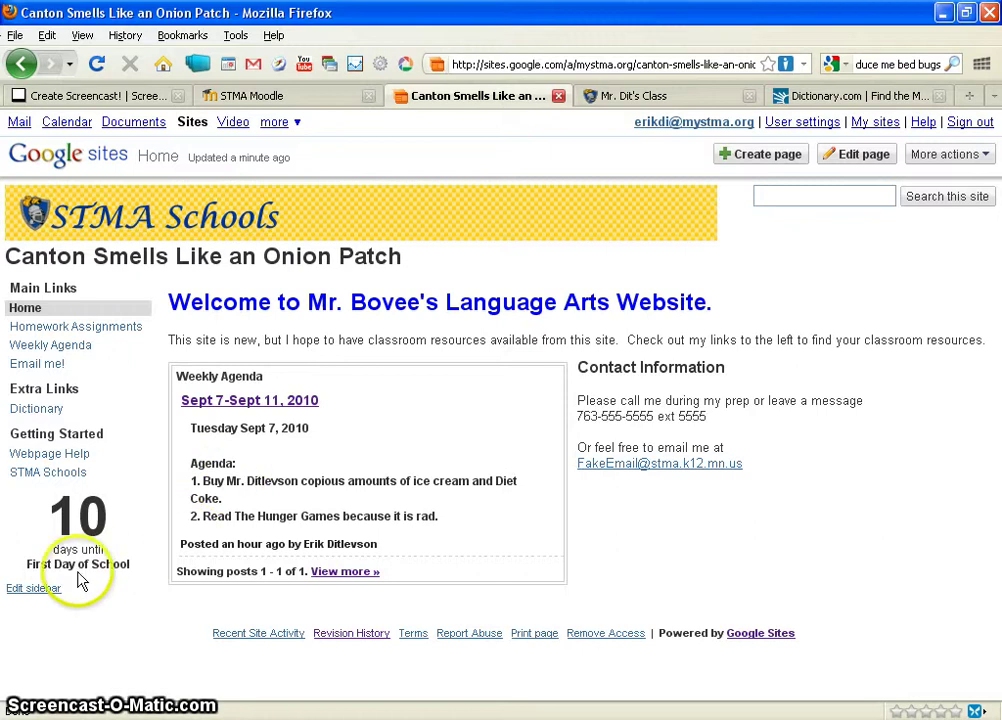
- Preview the Retropaint theme on the site and save it as the site's theme
{"action": "left_click", "coordinate": [34, 590]}
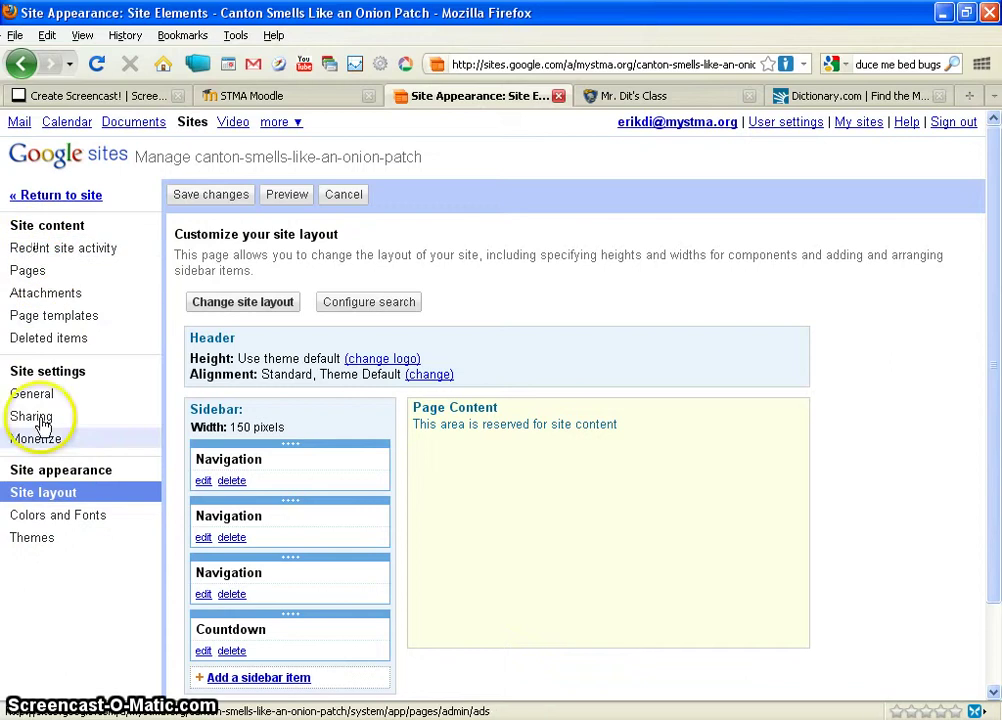
{"action": "left_click", "coordinate": [38, 543]}
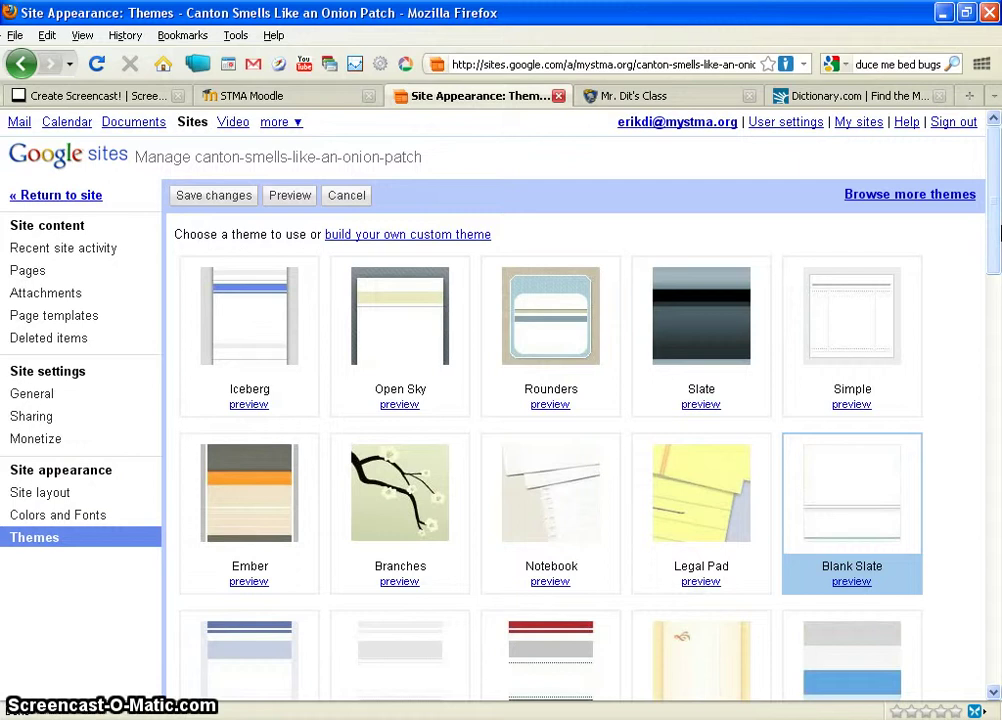
{"action": "left_click_drag", "start_coordinate": [998, 232], "coordinate": [972, 540]}
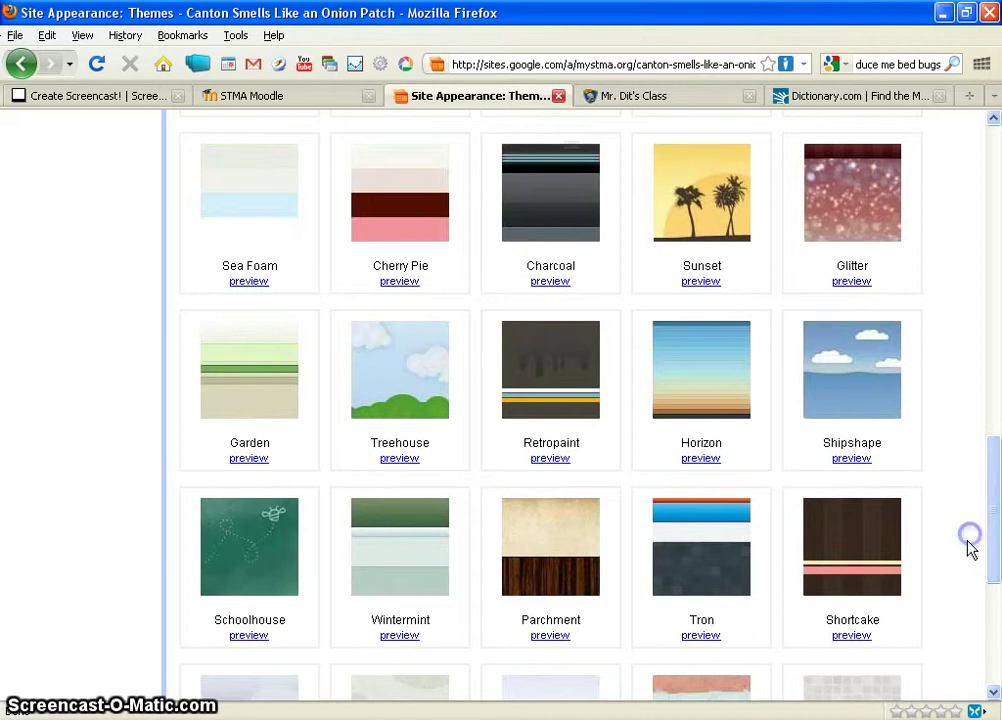
{"action": "left_click", "coordinate": [553, 459]}
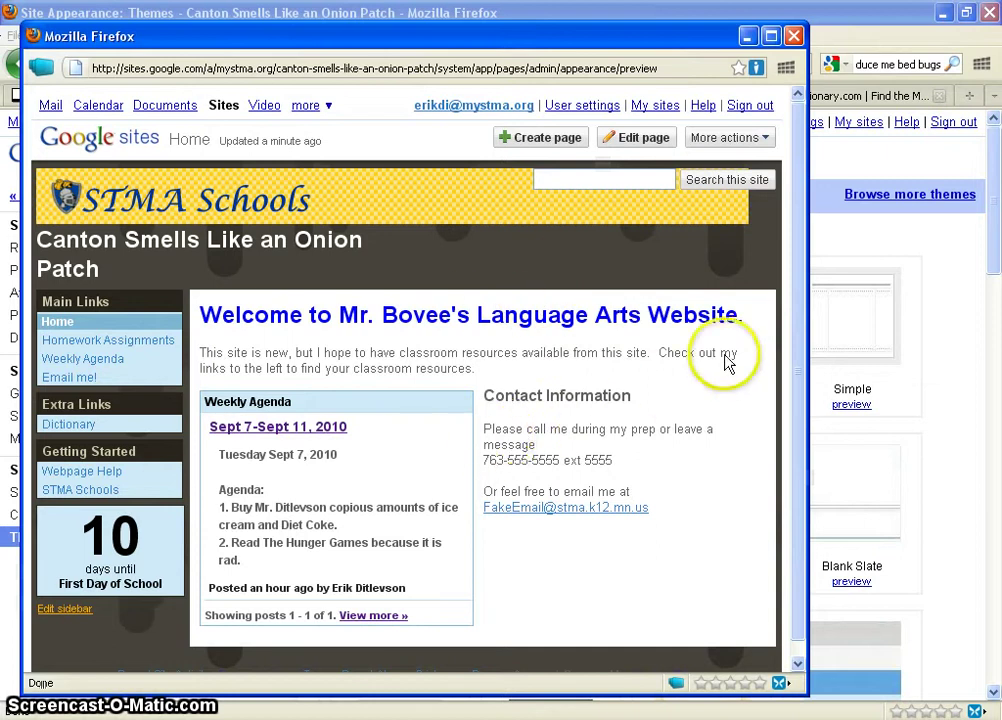
{"action": "left_click_drag", "start_coordinate": [795, 300], "coordinate": [797, 368]}
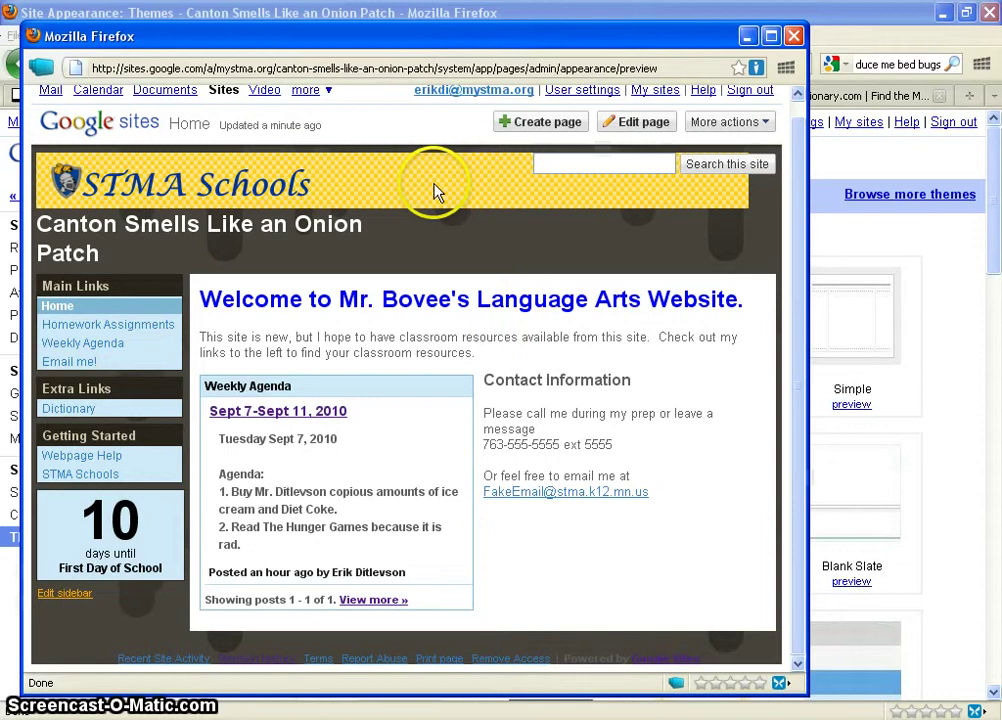
{"action": "left_click", "coordinate": [792, 42]}
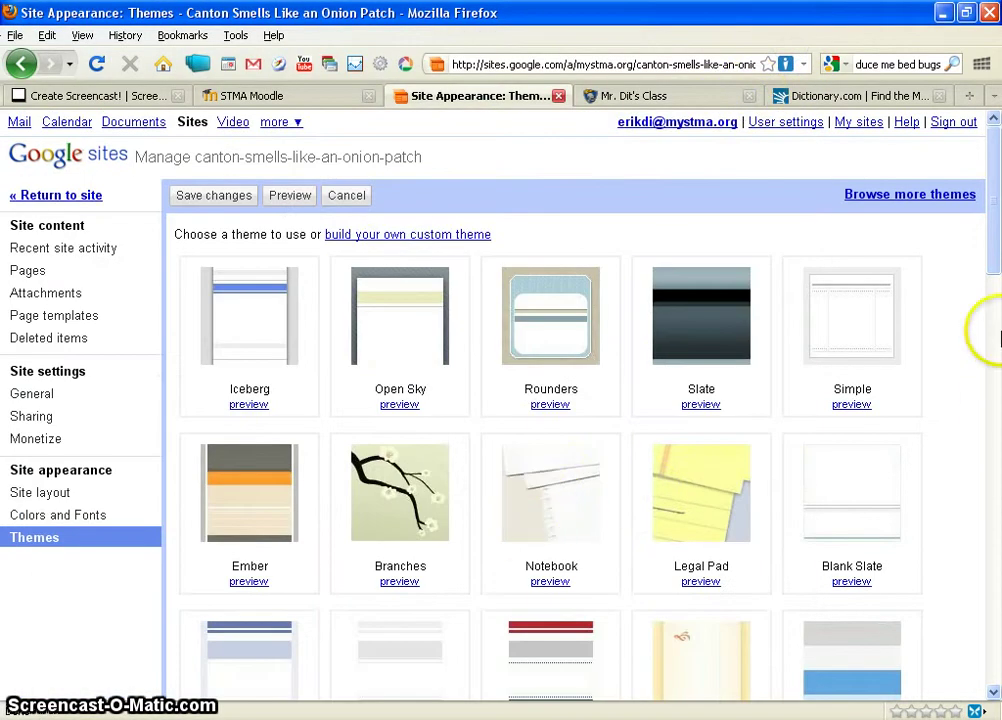
{"action": "left_click_drag", "start_coordinate": [991, 264], "coordinate": [996, 600]}
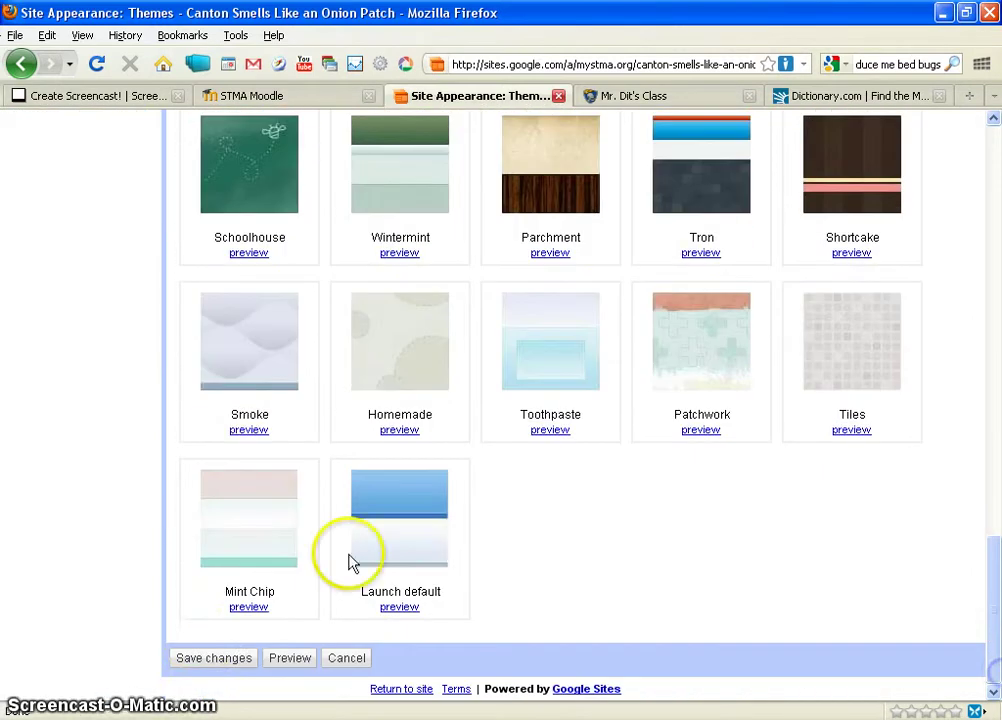
{"action": "left_click", "coordinate": [220, 659]}
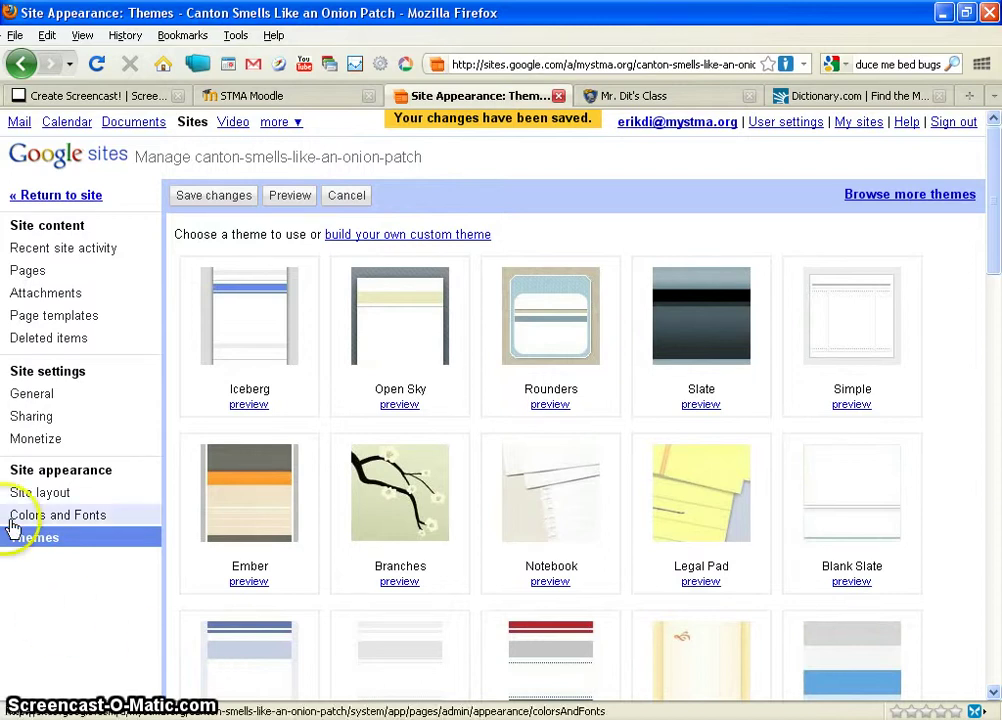
- Examine the page and site header elements that can be customized in the site's color and font settings
{"action": "left_click", "coordinate": [55, 518]}
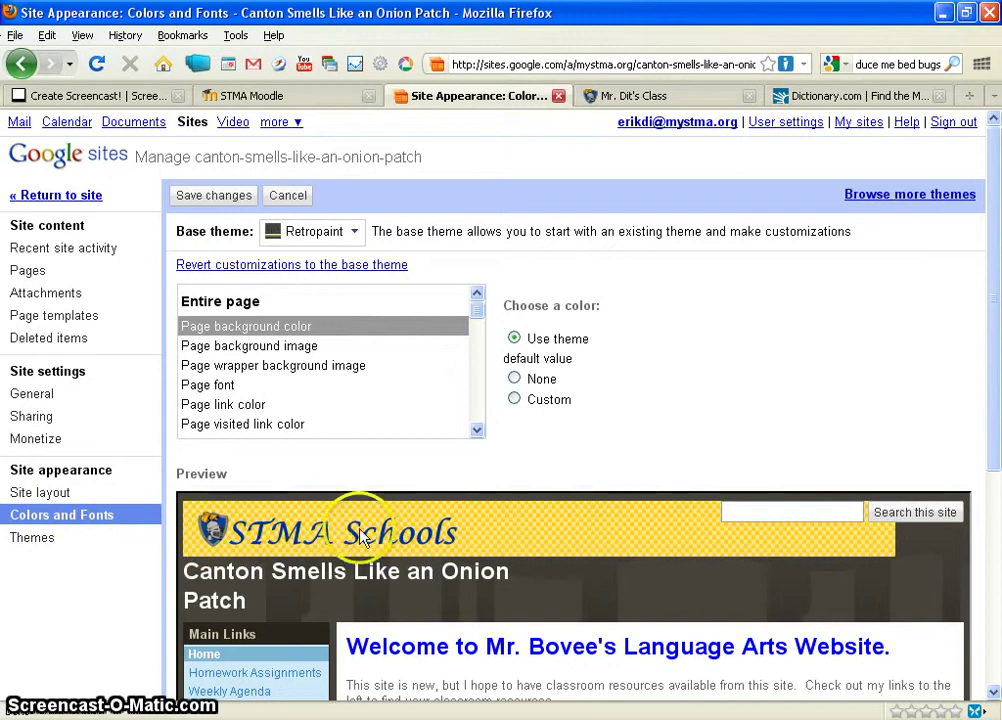
{"action": "left_click", "coordinate": [479, 316]}
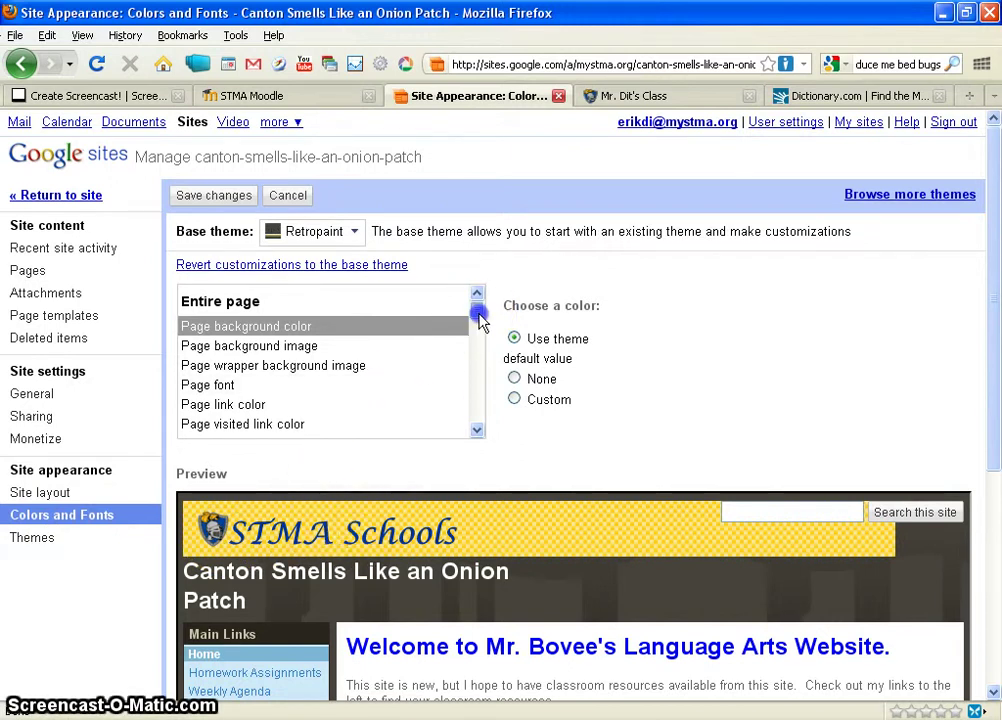
{"action": "left_click", "coordinate": [476, 431]}
{"action": "left_click", "coordinate": [476, 431]}
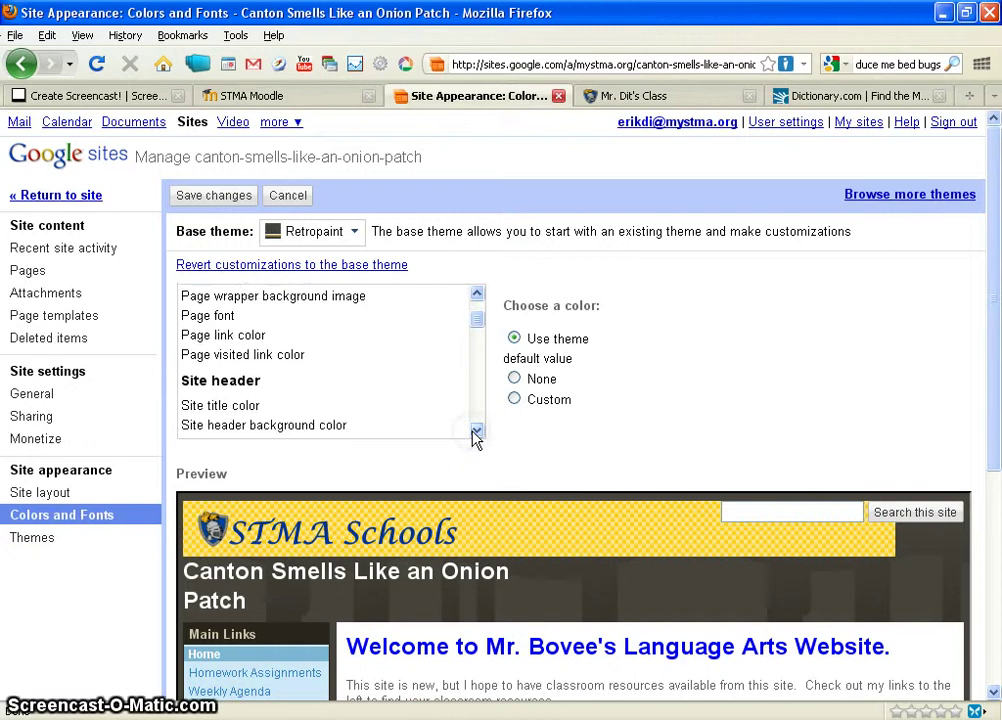
{"action": "left_click", "coordinate": [476, 431]}
{"action": "left_click", "coordinate": [476, 431]}
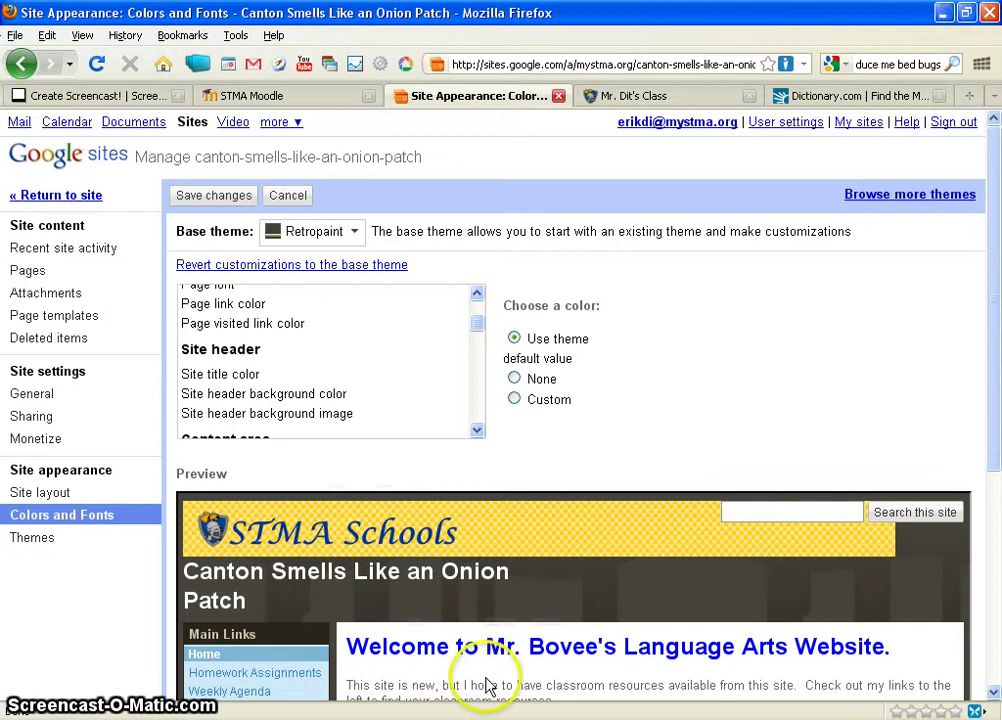
- Try None as the site header background color and set it back to the theme default value
{"action": "left_click", "coordinate": [237, 376]}
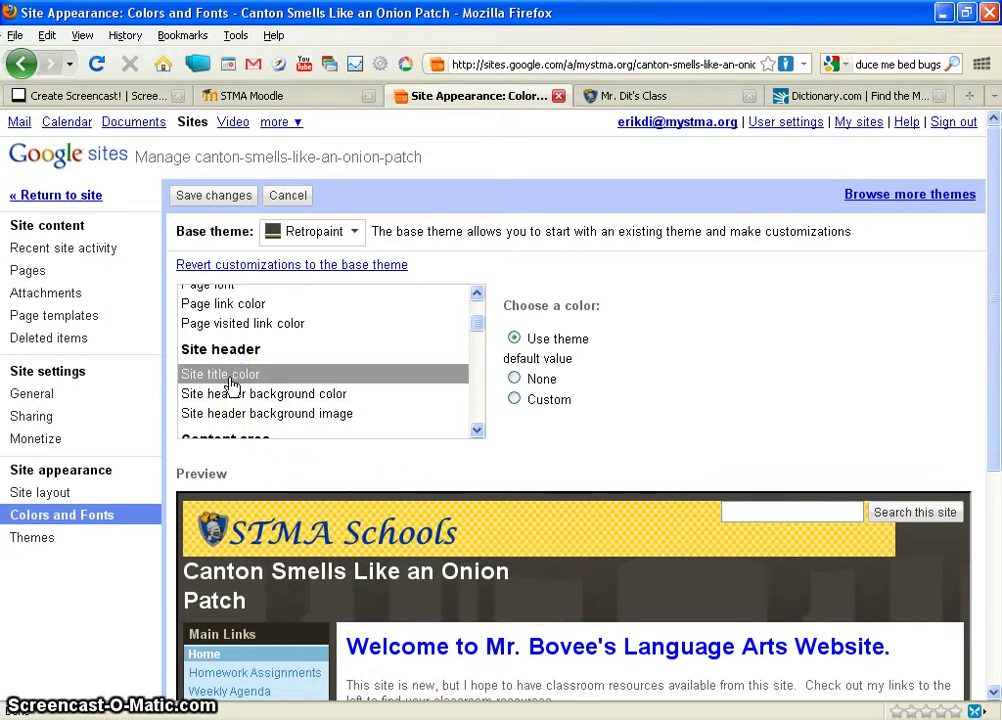
{"action": "left_click", "coordinate": [245, 398]}
{"action": "left_click", "coordinate": [330, 420]}
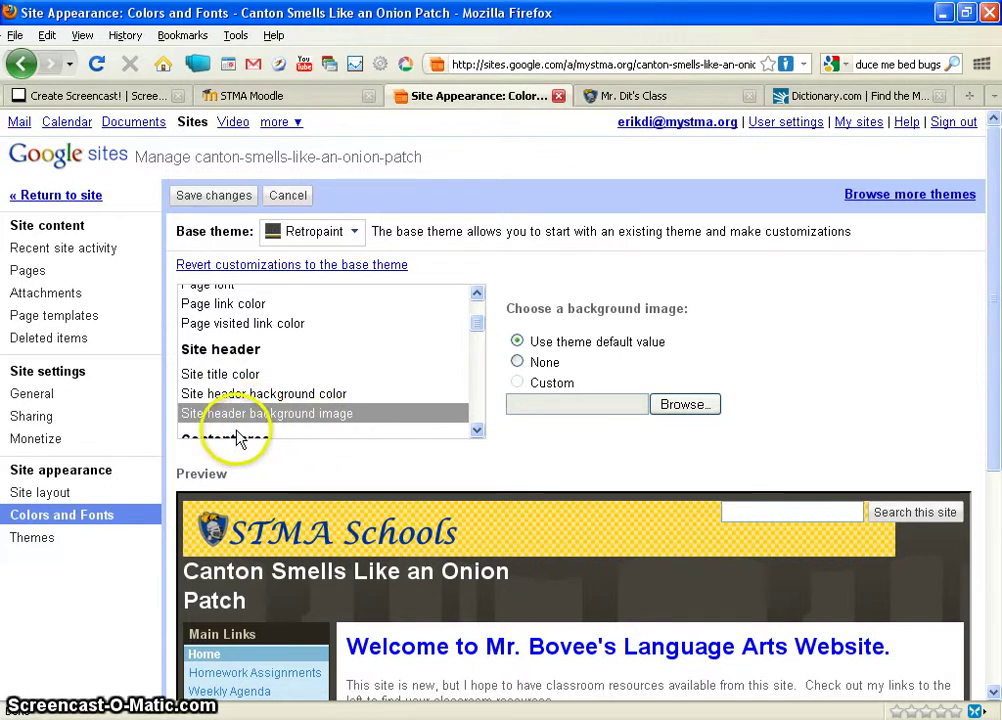
{"action": "left_click", "coordinate": [257, 398]}
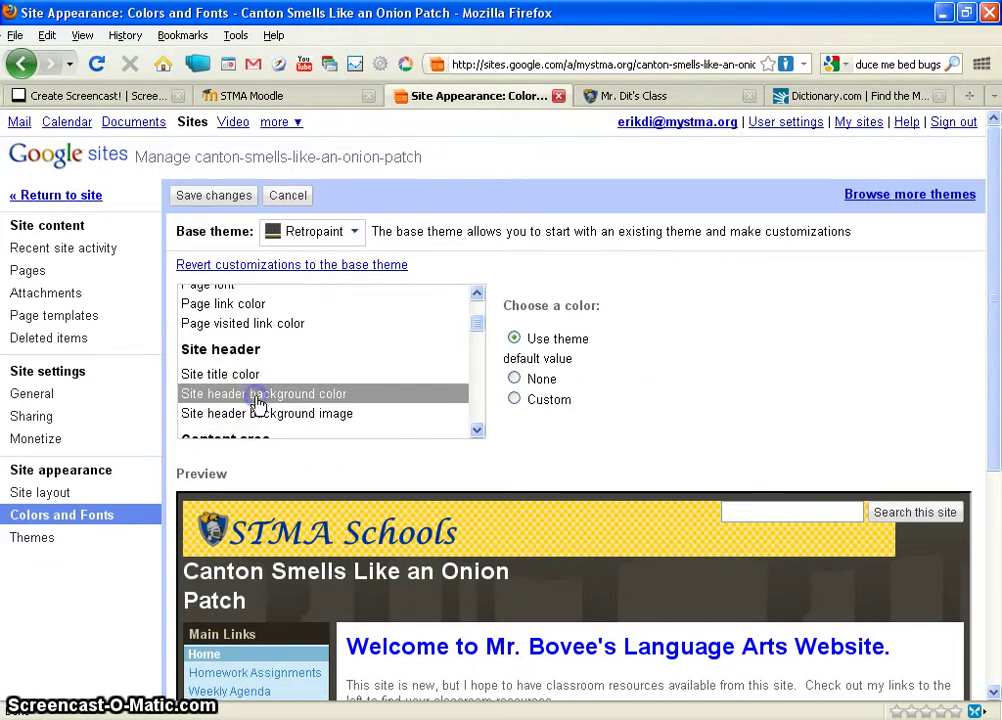
{"action": "left_click", "coordinate": [514, 379]}
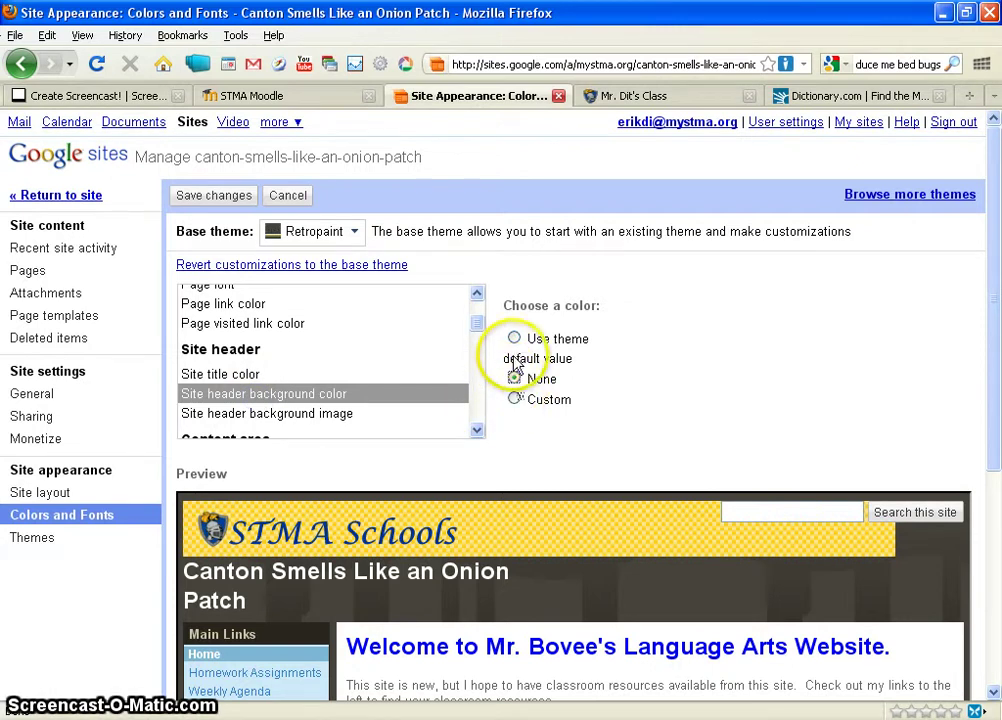
{"action": "left_click", "coordinate": [514, 338]}
{"action": "scroll", "coordinate": [477, 330], "scroll_direction": "down", "scroll_amount": 2}
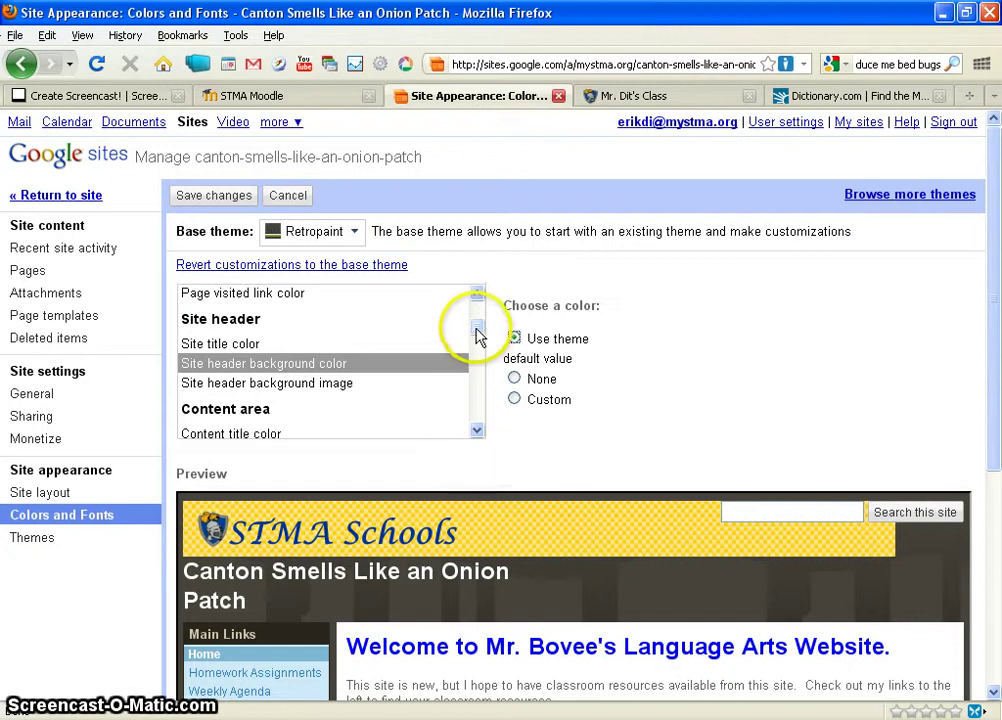
{"action": "mouse_move", "coordinate": [477, 334]}
{"action": "left_mouse_down"}
{"action": "mouse_move", "coordinate": [478, 440]}
{"action": "mouse_move", "coordinate": [473, 310]}
{"action": "mouse_move", "coordinate": [474, 332]}
{"action": "left_mouse_up"}
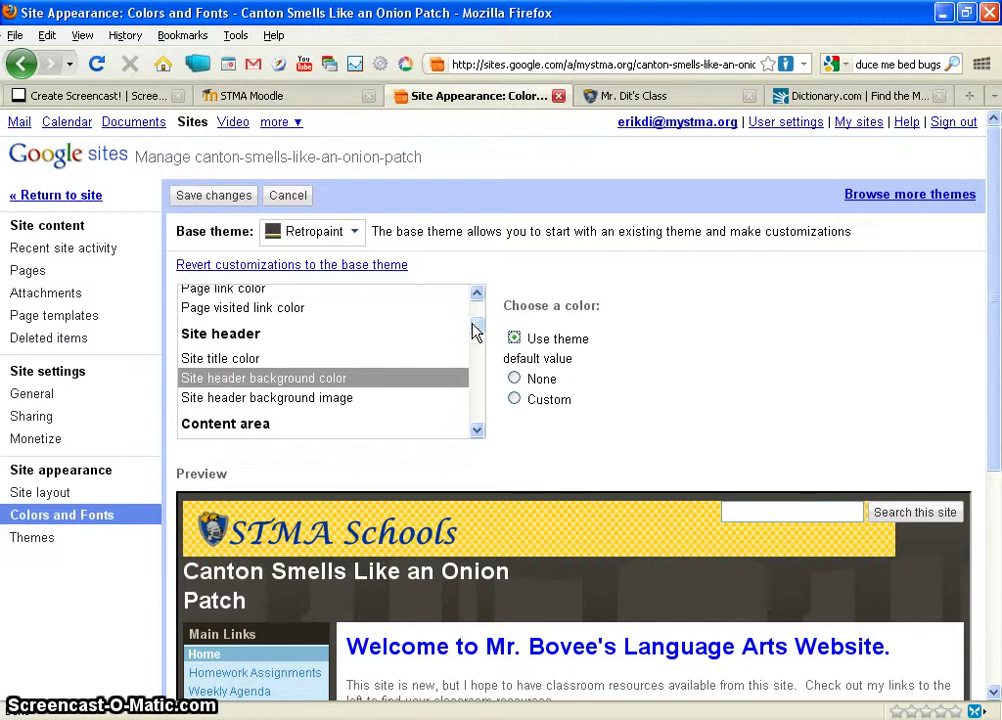
- Look at the site's General settings and its page tree
{"action": "left_click", "coordinate": [127, 464]}
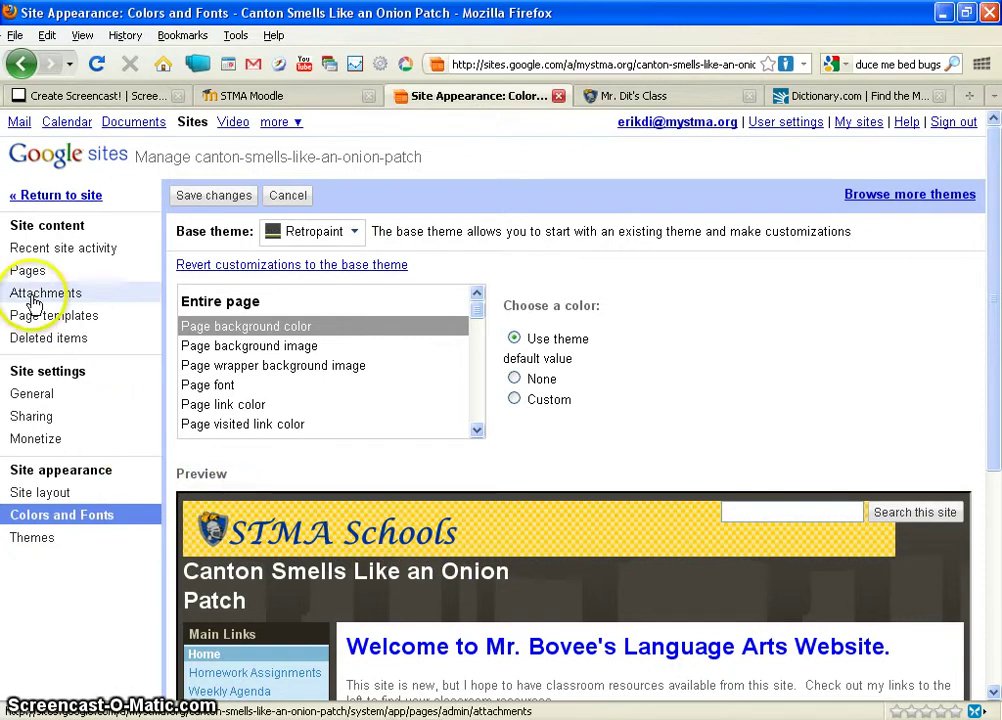
{"action": "left_click", "coordinate": [33, 396]}
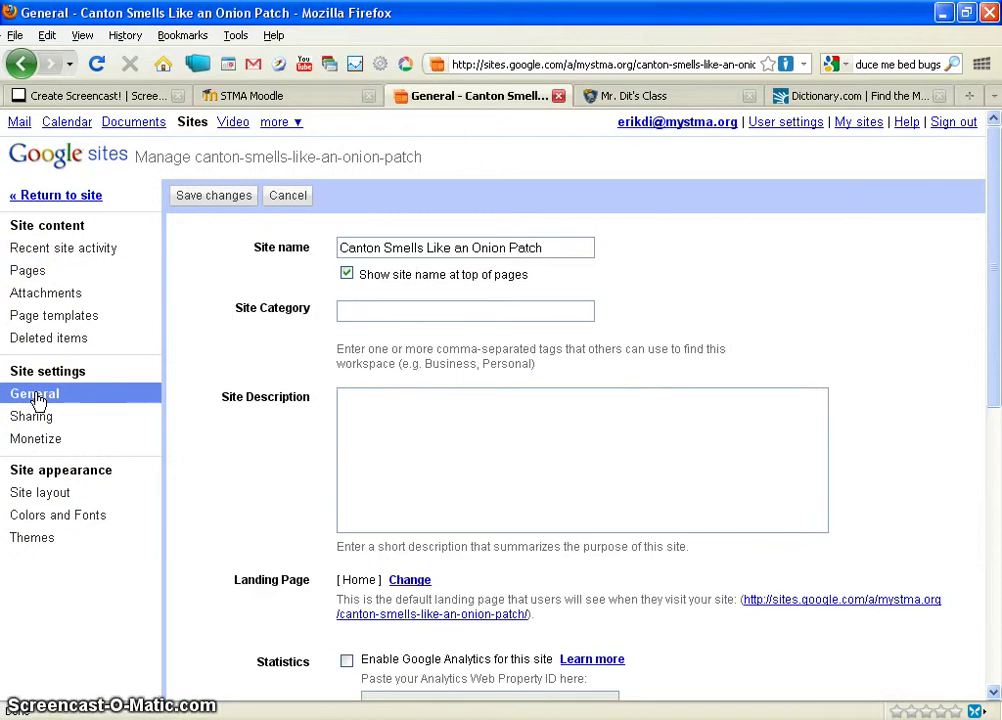
{"action": "left_click", "coordinate": [29, 272]}
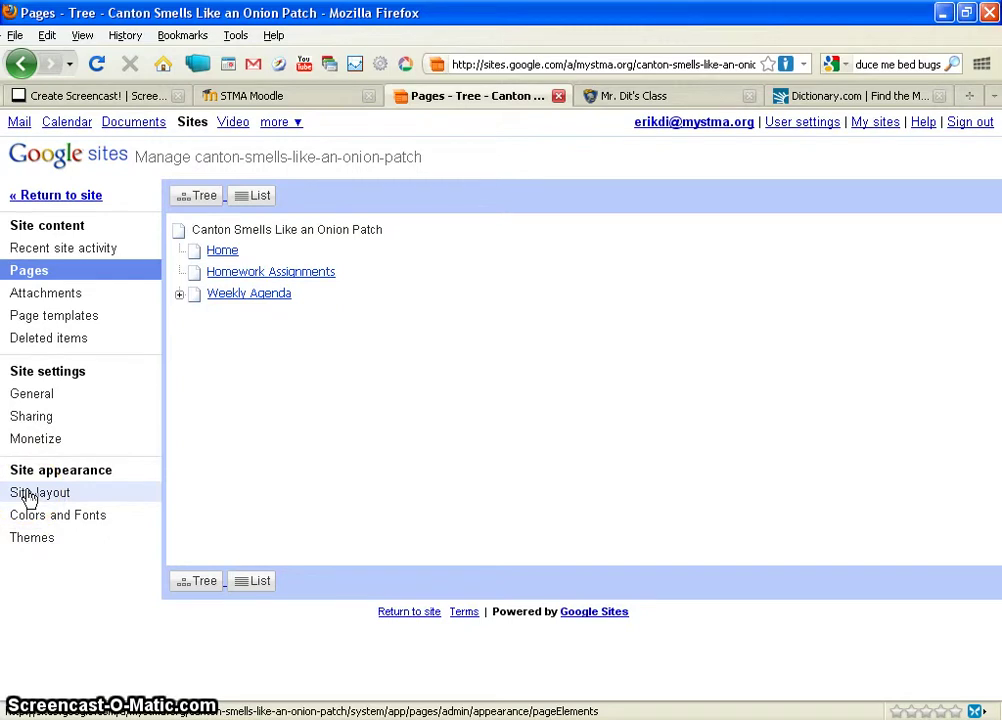
- Set the site logo to Domain Default (No logo) in the site layout, save, and return to the site
{"action": "left_click", "coordinate": [28, 494]}
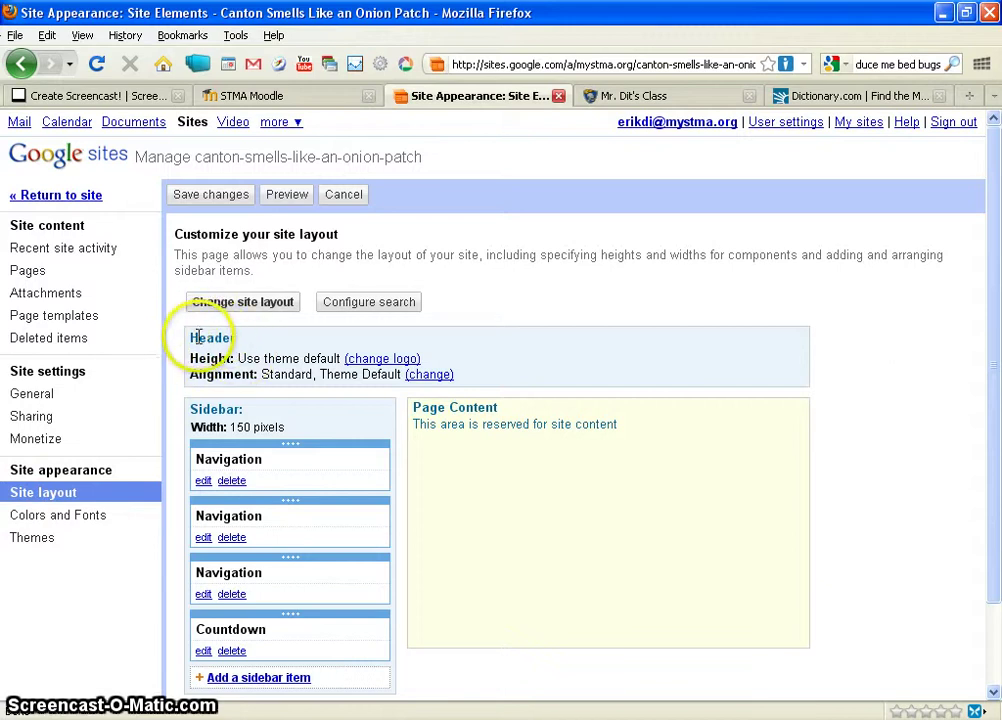
{"action": "left_click", "coordinate": [375, 360]}
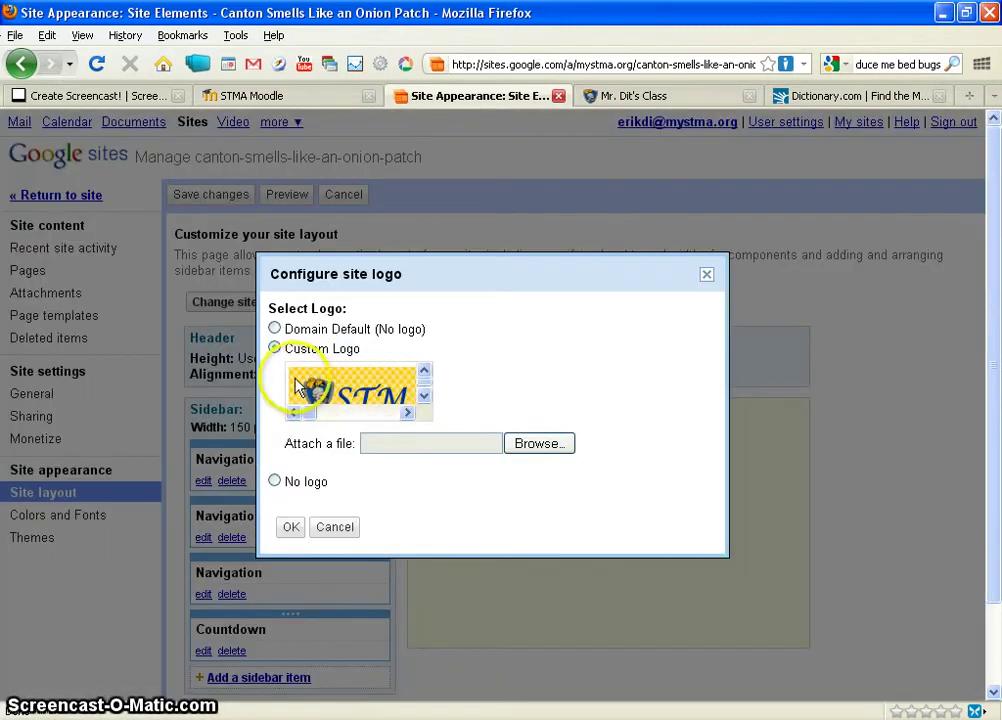
{"action": "left_click", "coordinate": [276, 330]}
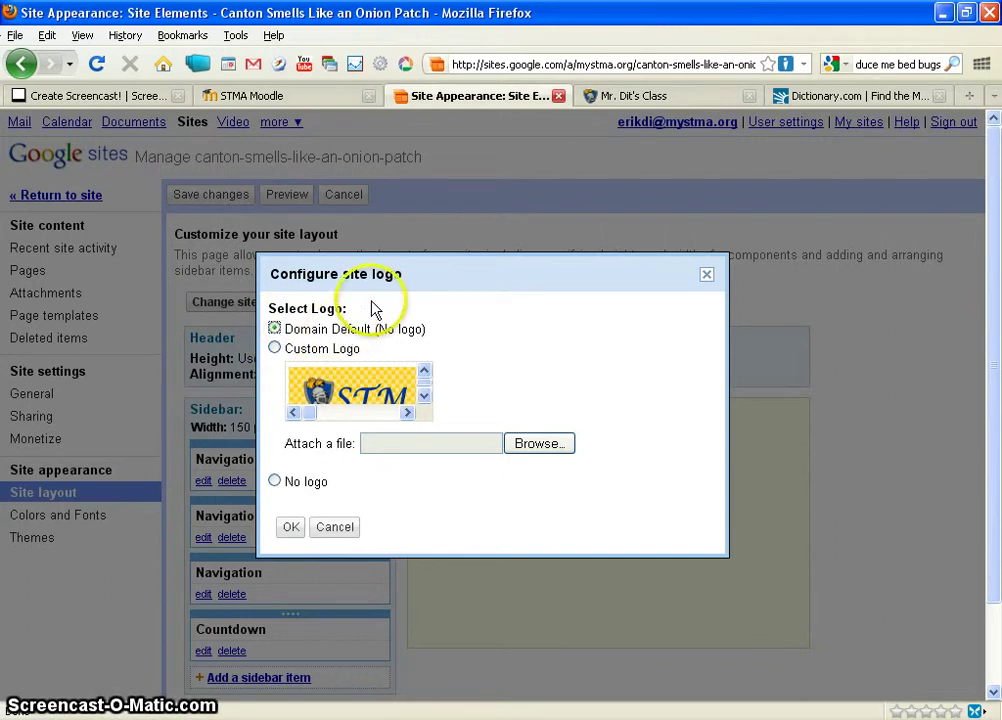
{"action": "left_click", "coordinate": [291, 530]}
{"action": "left_click", "coordinate": [216, 197]}
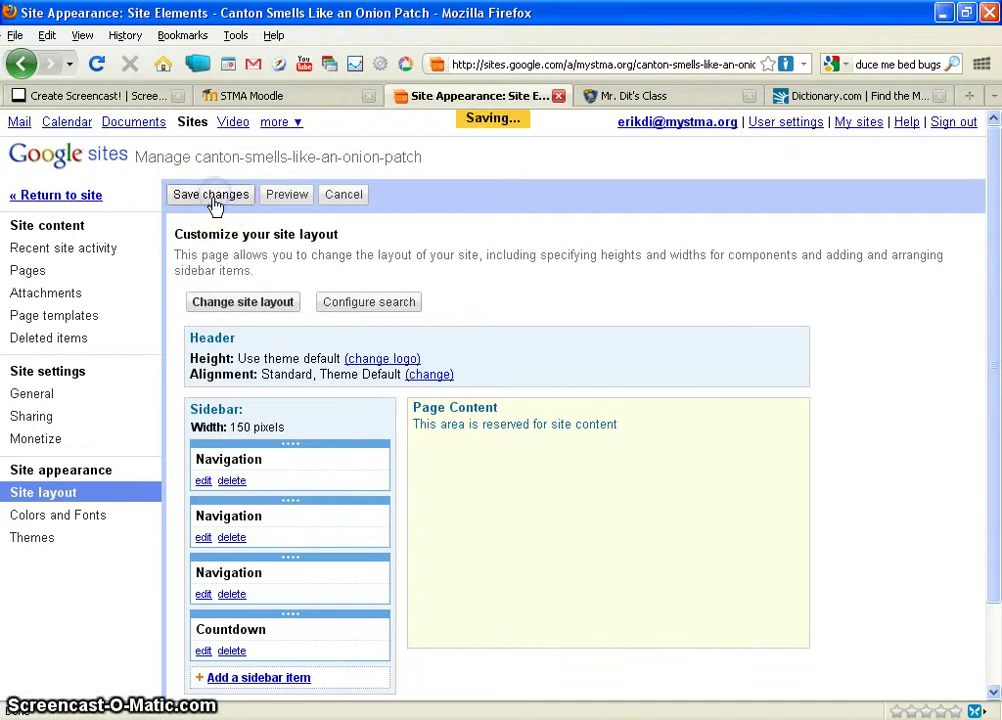
{"action": "left_click", "coordinate": [56, 195]}
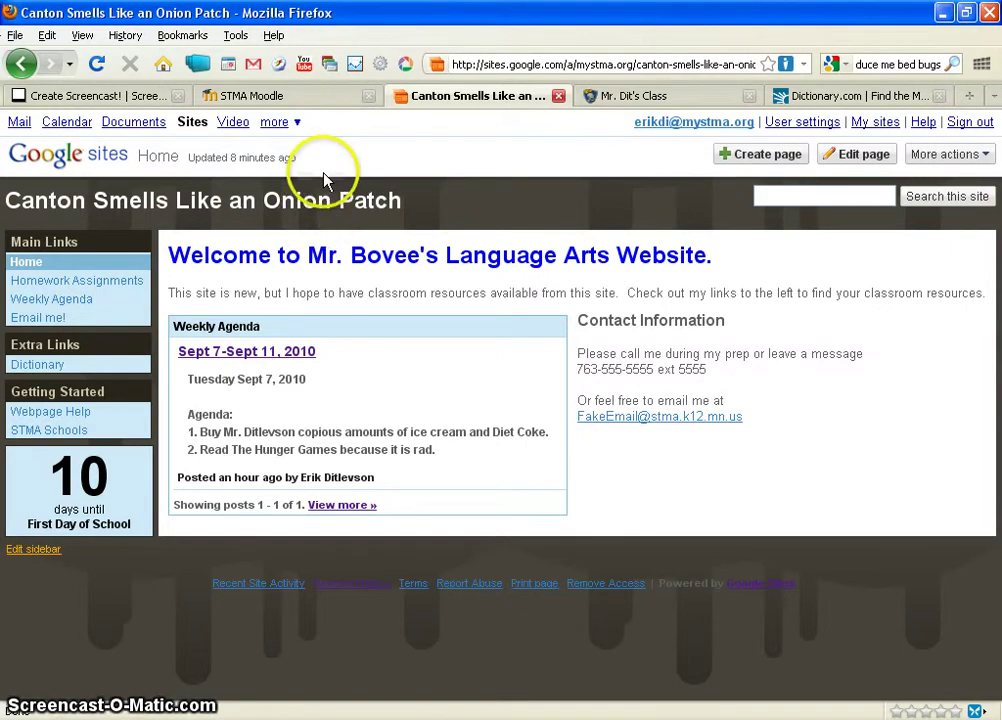
- Try to restore the custom site logo by choosing Custom Logo in the site layout, save, and return to the site
{"action": "left_click", "coordinate": [22, 551]}
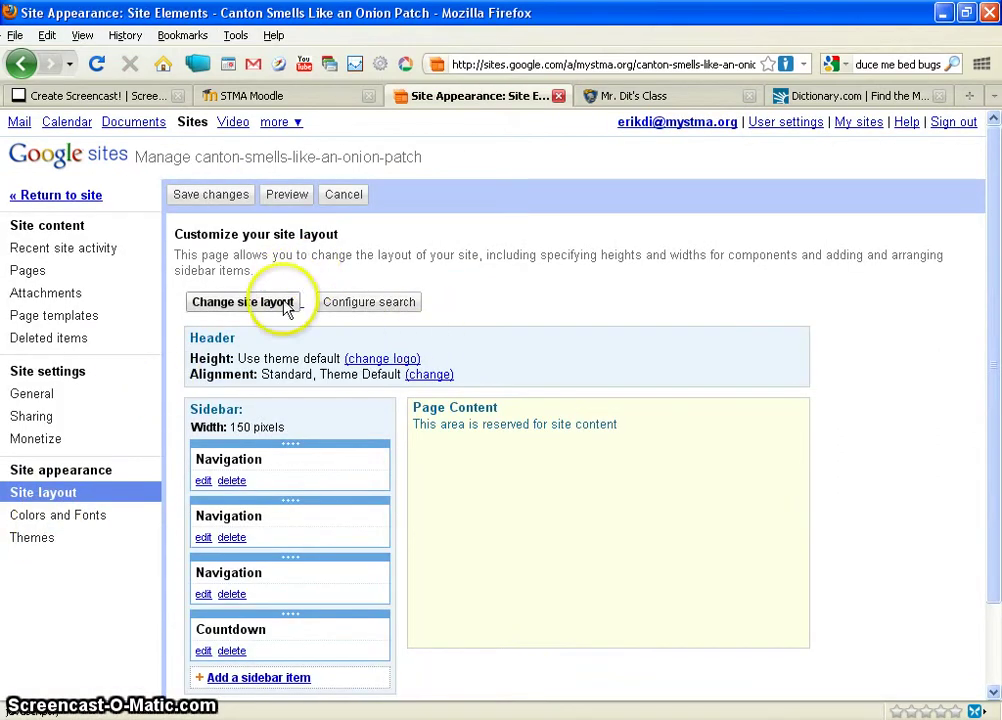
{"action": "left_click", "coordinate": [390, 360]}
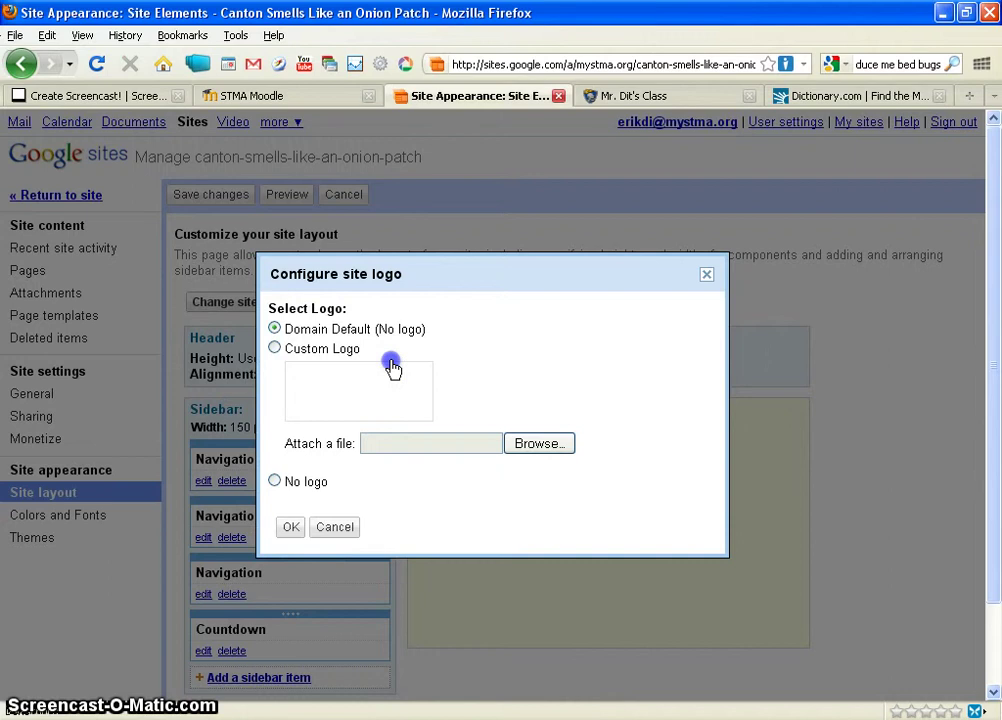
{"action": "left_click", "coordinate": [276, 349]}
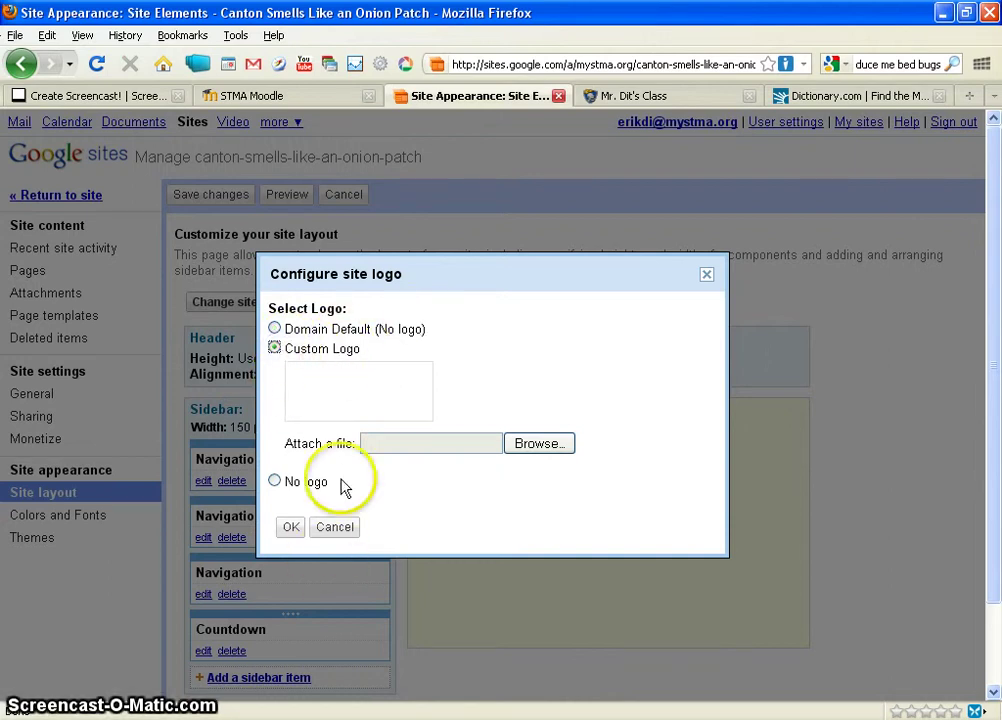
{"action": "left_click", "coordinate": [290, 527]}
{"action": "left_click", "coordinate": [208, 197]}
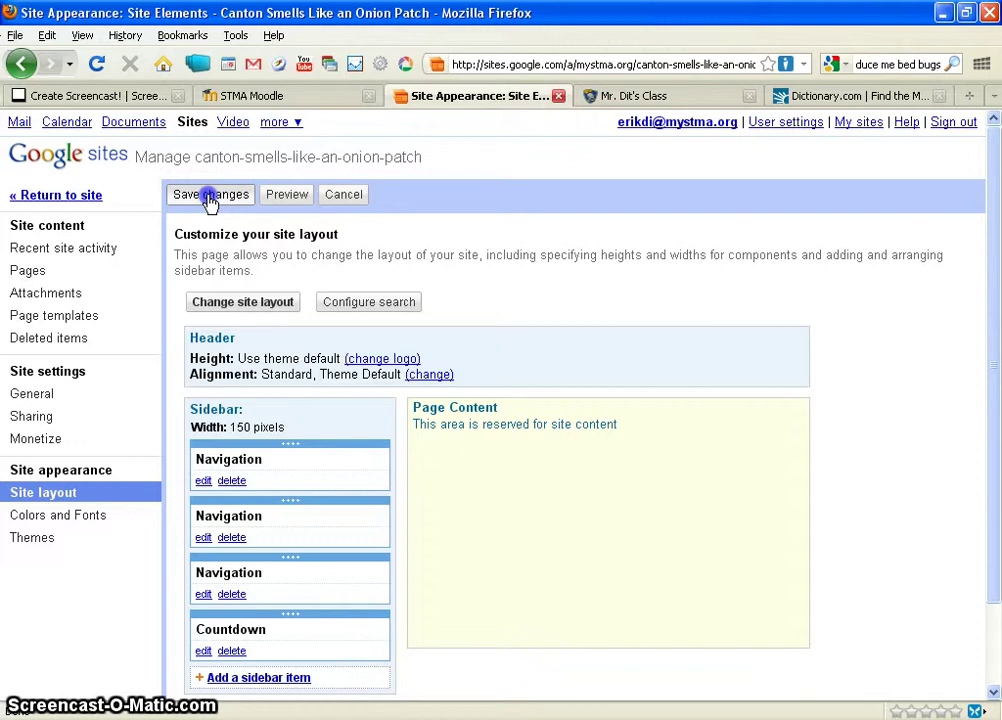
{"action": "left_click", "coordinate": [211, 200]}
{"action": "left_click", "coordinate": [72, 196]}
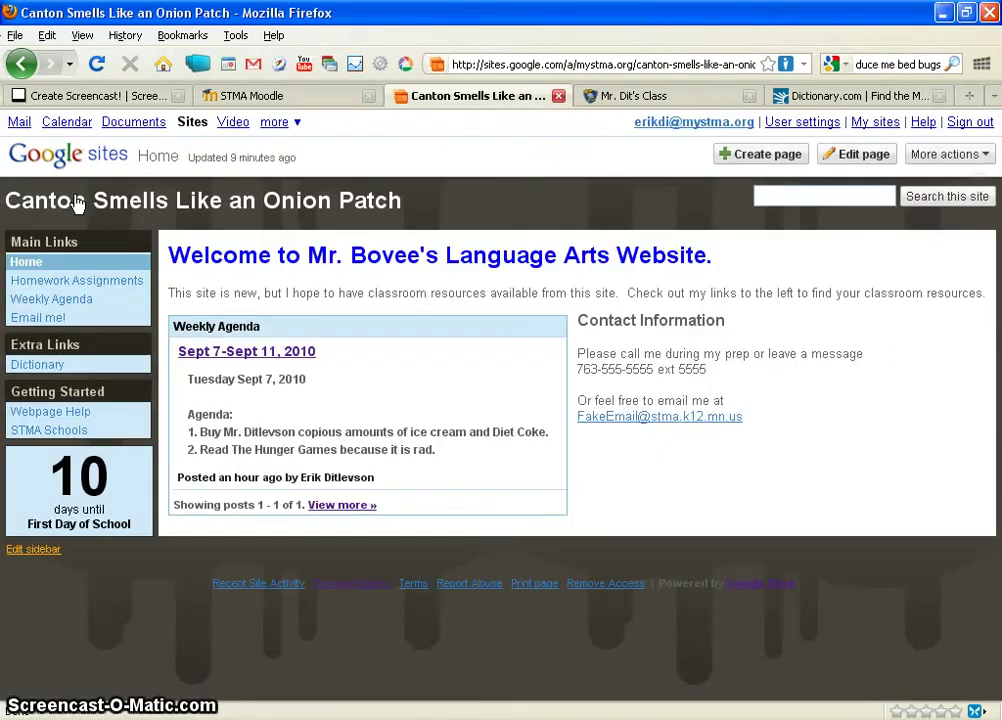
{"action": "left_click", "coordinate": [178, 332]}
{"action": "left_click", "coordinate": [371, 196]}
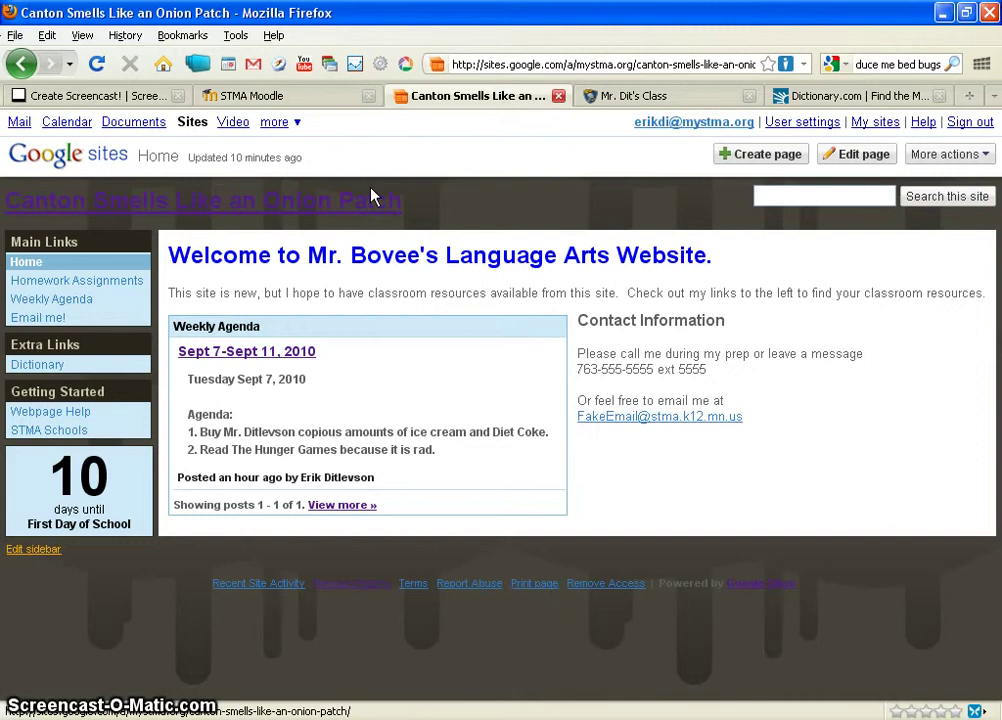
- Create a new top-level page named Google Immigration Project from the Web Page template
{"action": "left_click", "coordinate": [760, 158]}
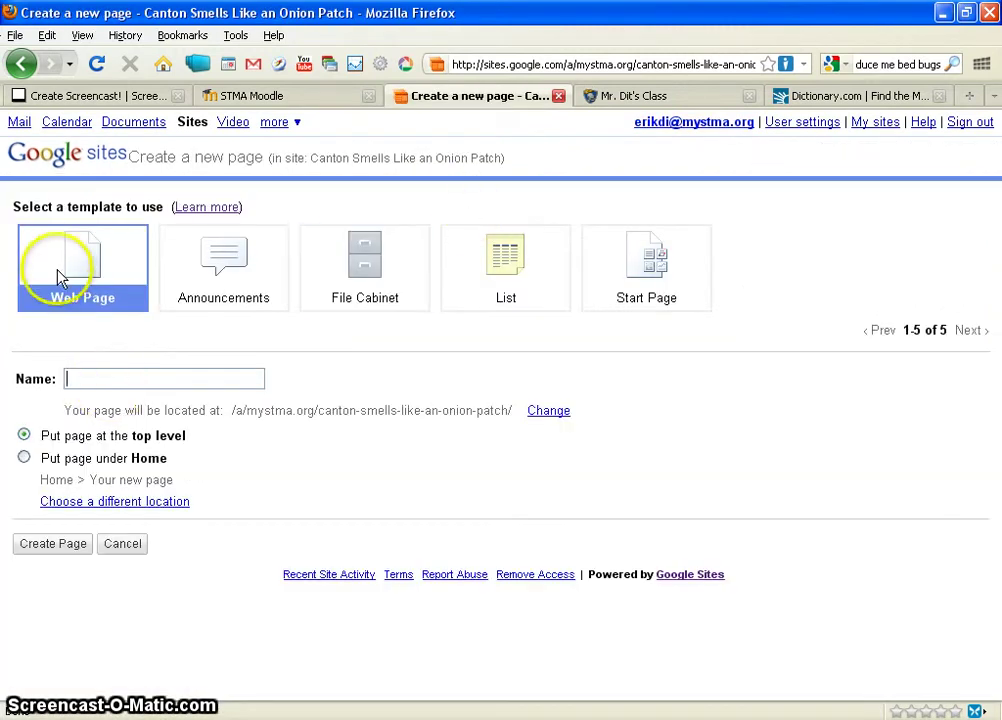
{"action": "left_click", "coordinate": [113, 379]}
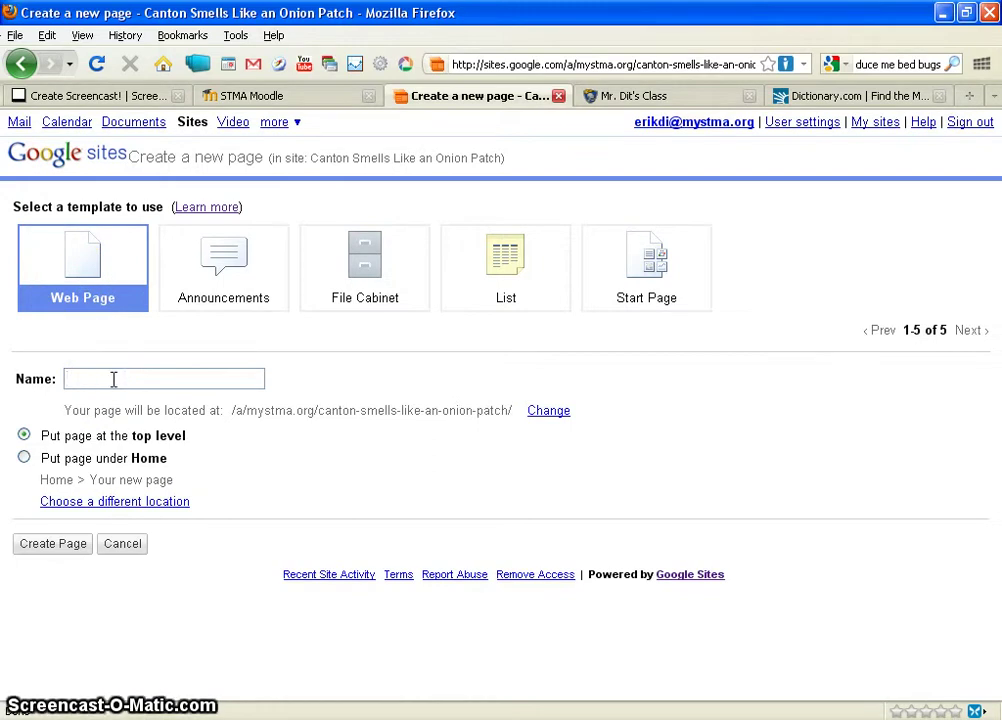
{"action": "type", "text": "Googl"}
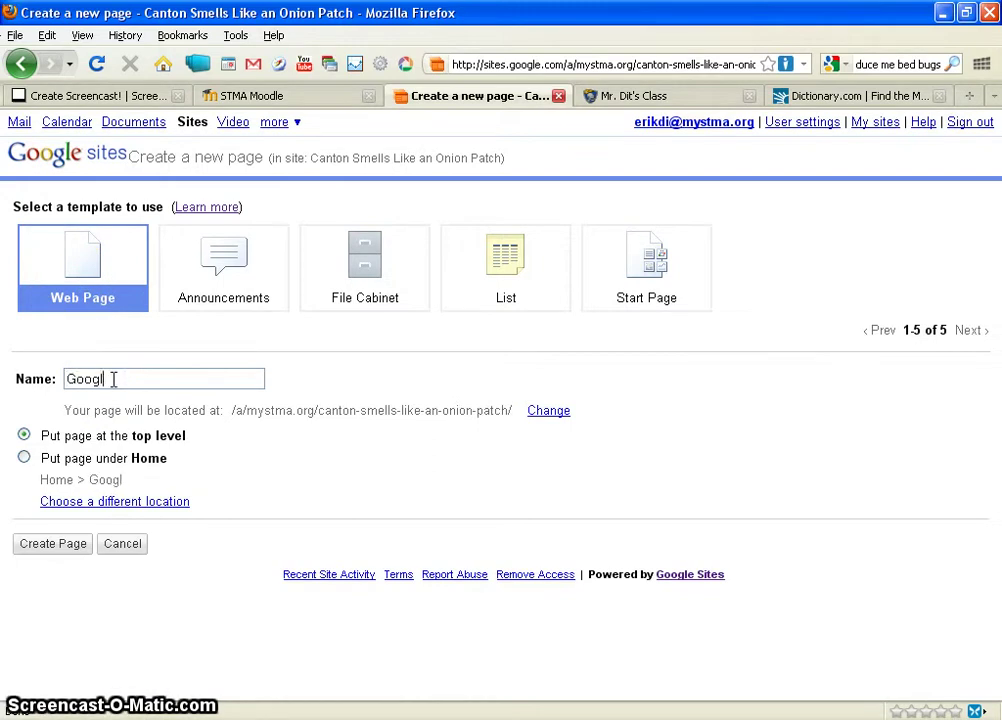
{"action": "type", "text": "e Immigration Project"}
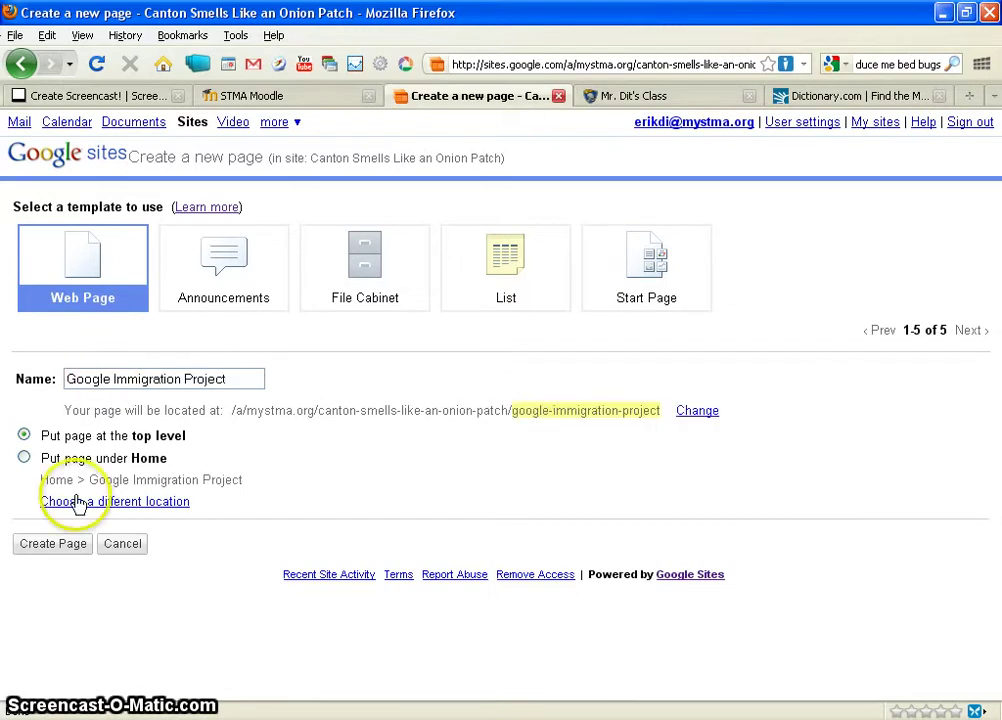
{"action": "left_click", "coordinate": [34, 543]}
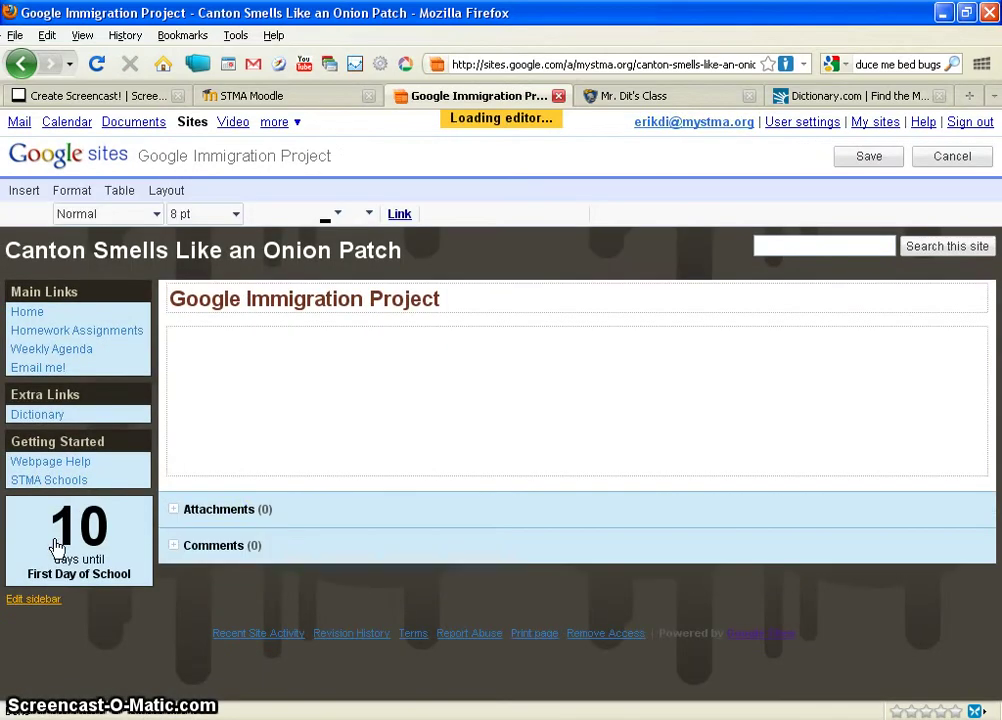
{"action": "left_click", "coordinate": [331, 396]}
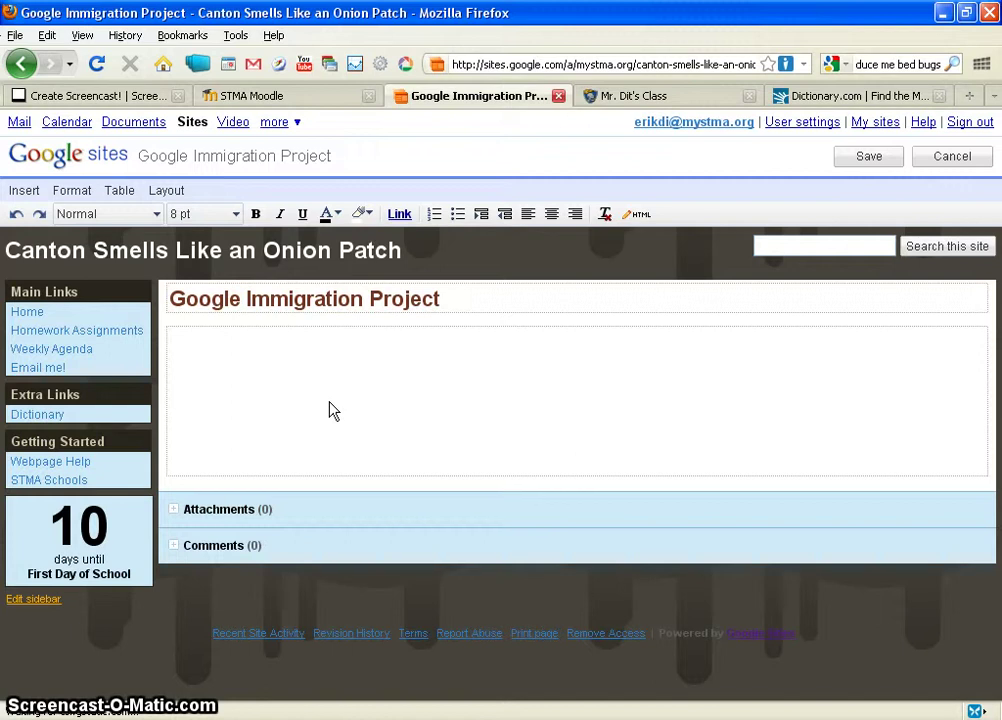
{"action": "left_click", "coordinate": [302, 385]}
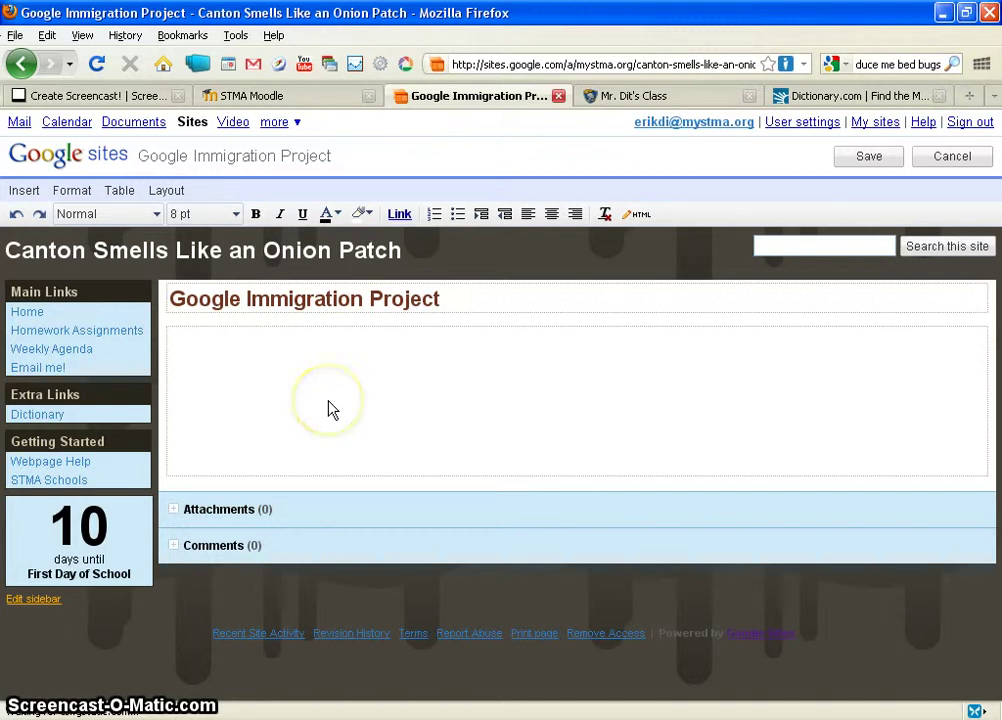
{"action": "left_click", "coordinate": [25, 191]}
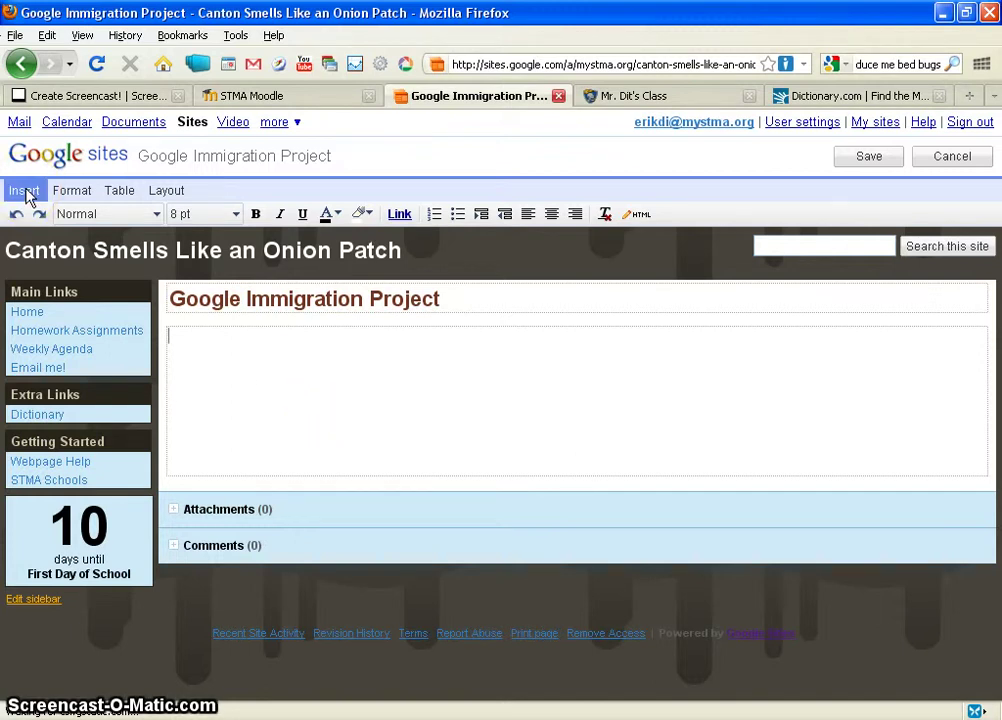
{"action": "left_click", "coordinate": [31, 194]}
{"action": "left_click", "coordinate": [168, 174]}
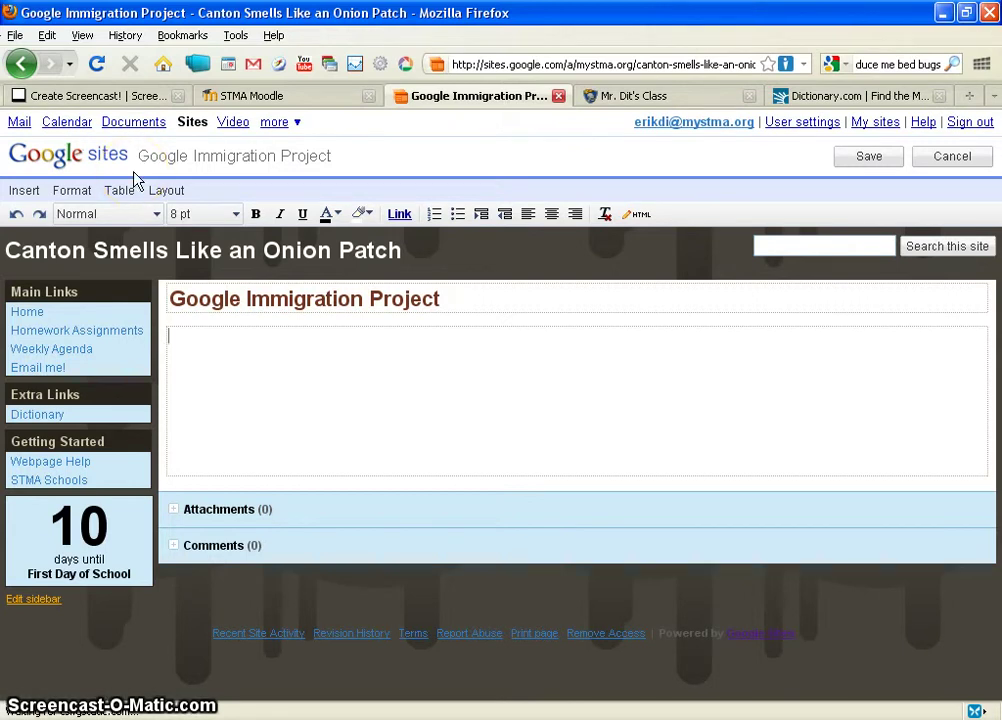
- Switch to Google Docs through the STMA Moodle site and try to open the Google Earth and Immigration document
{"action": "left_click", "coordinate": [220, 96]}
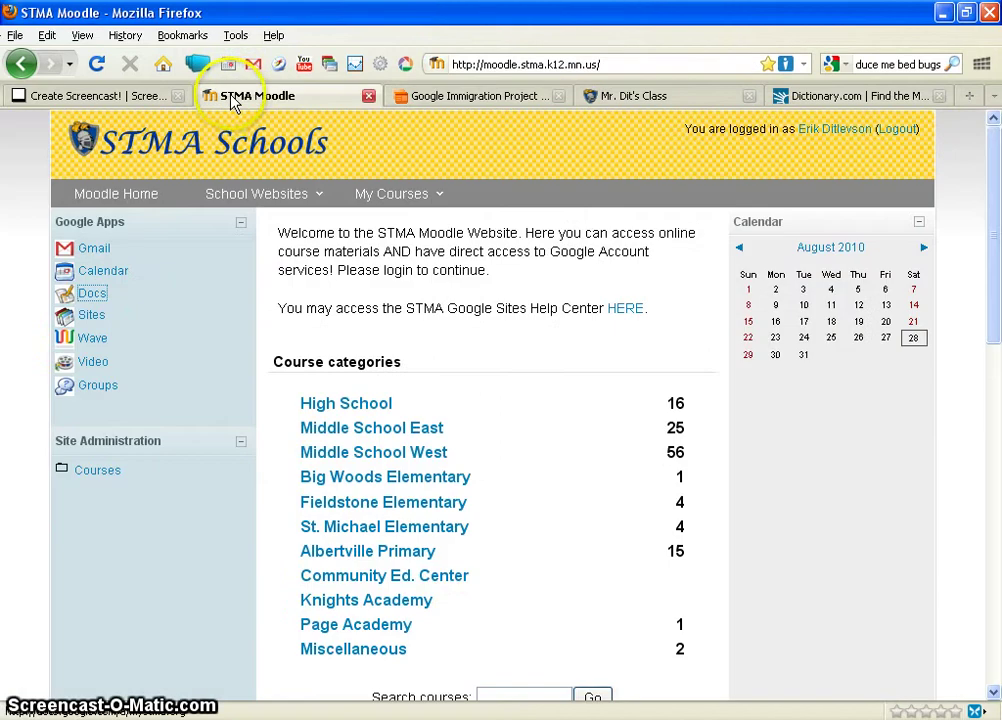
{"action": "left_click", "coordinate": [92, 294]}
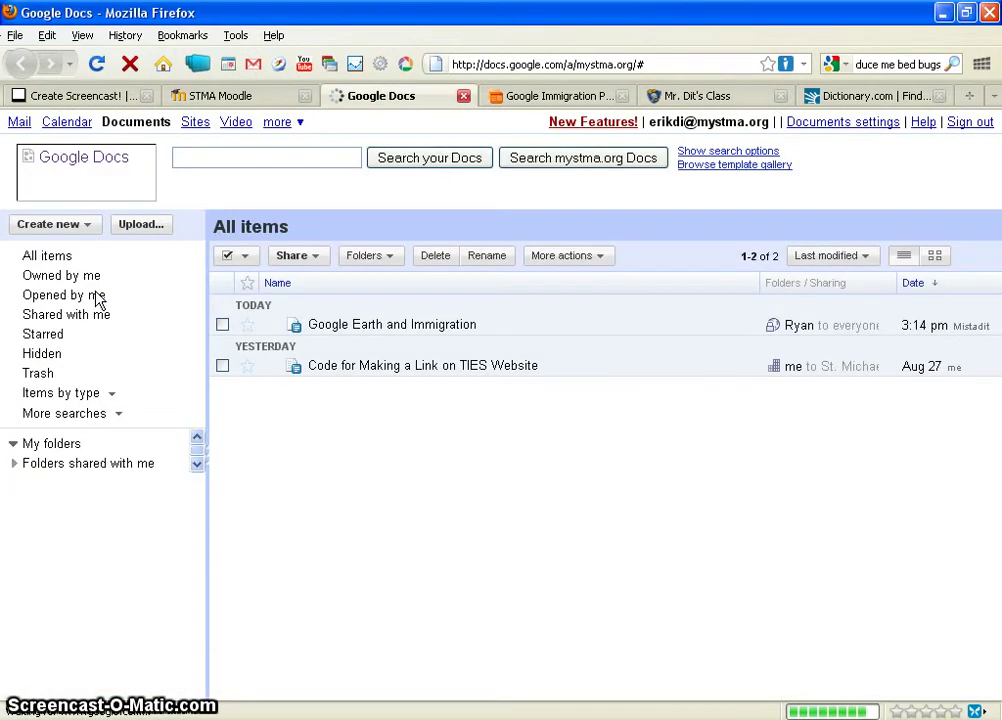
{"action": "left_click", "coordinate": [181, 318]}
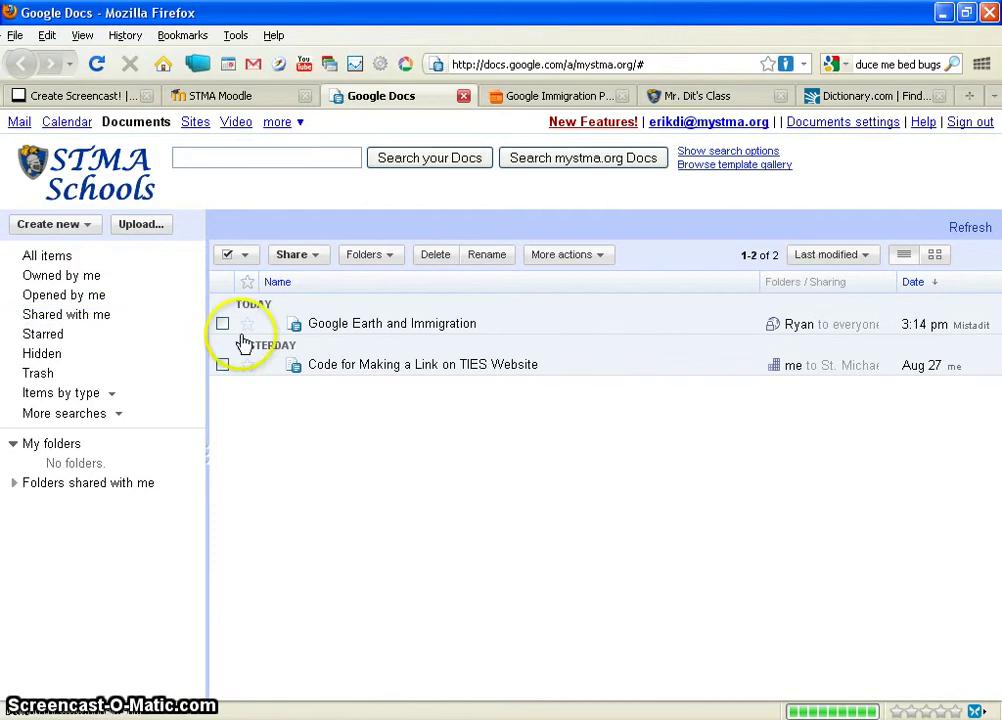
{"action": "left_click", "coordinate": [296, 329]}
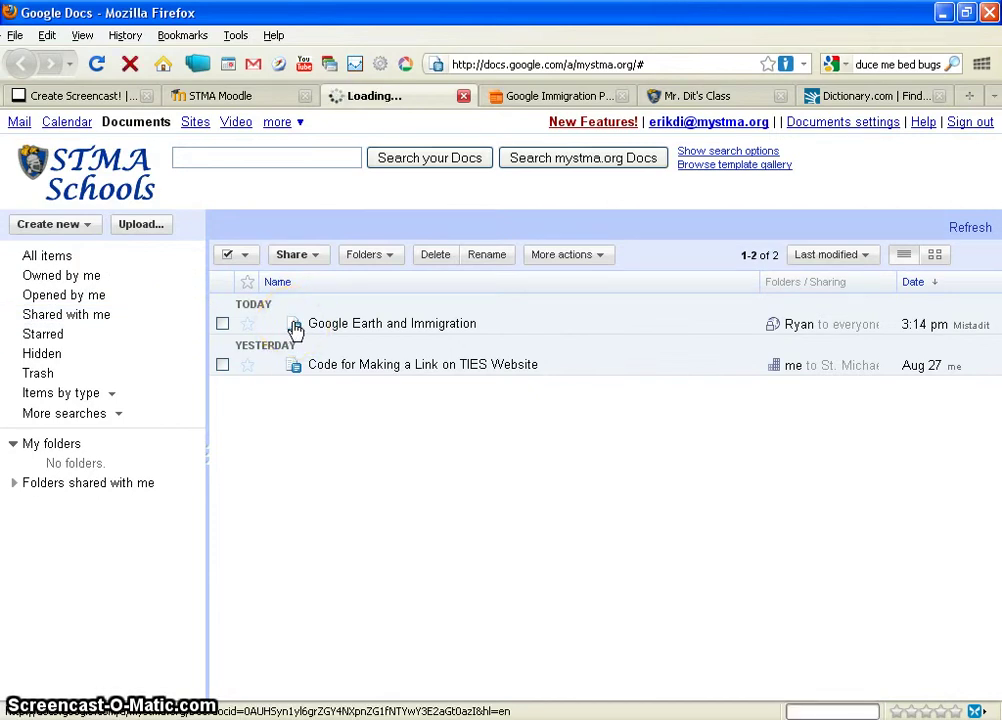
{"action": "left_click", "coordinate": [85, 224]}
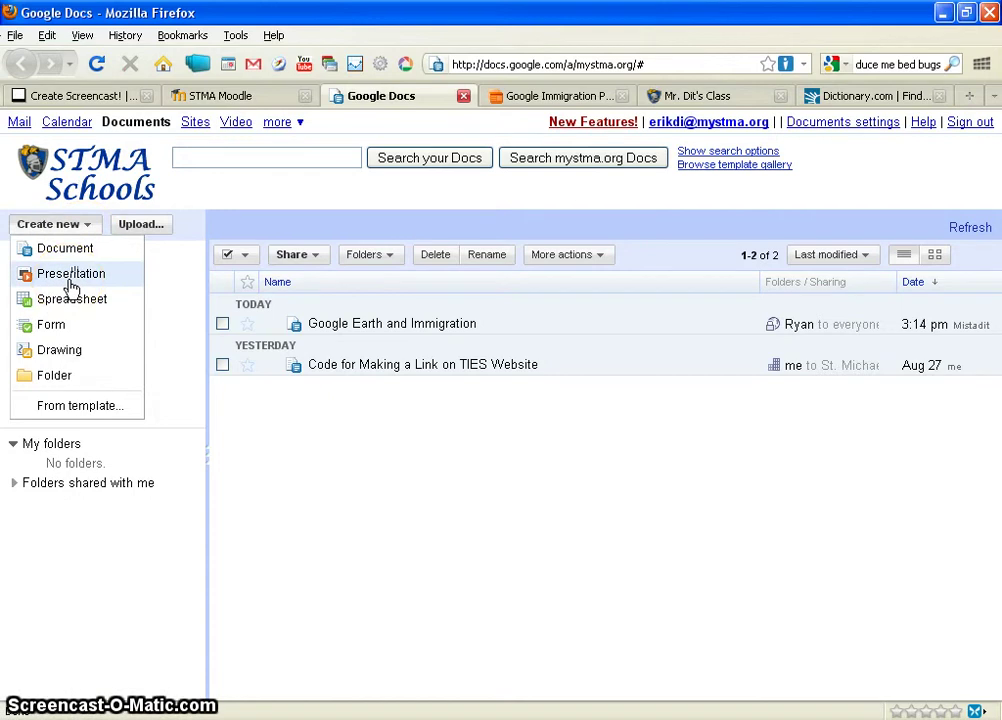
{"action": "left_click", "coordinate": [70, 312]}
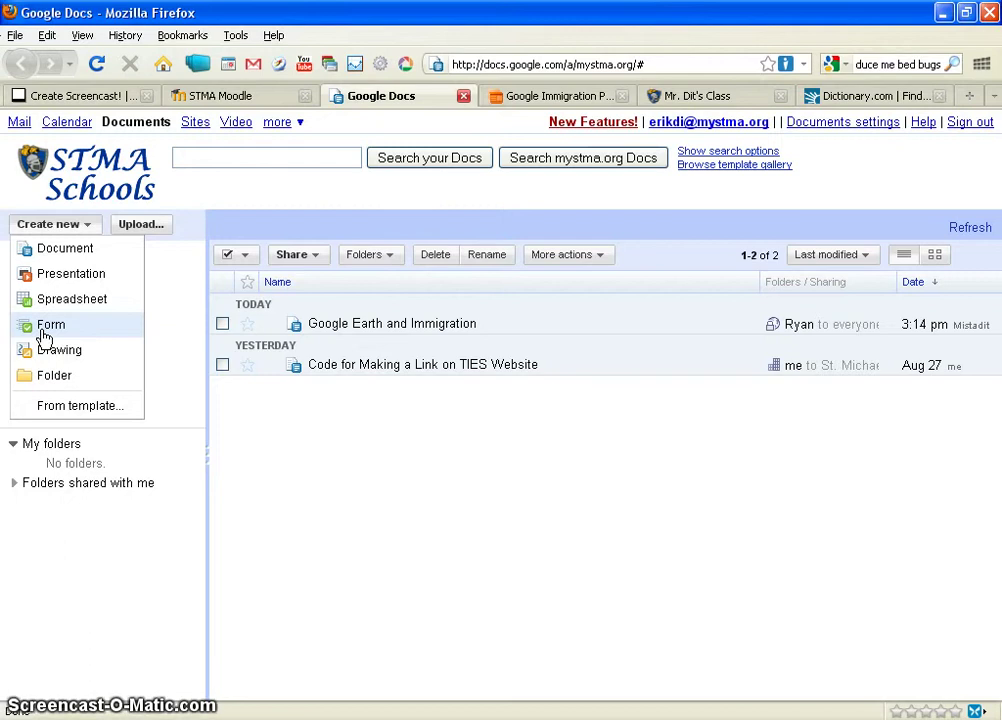
{"action": "left_click", "coordinate": [201, 207]}
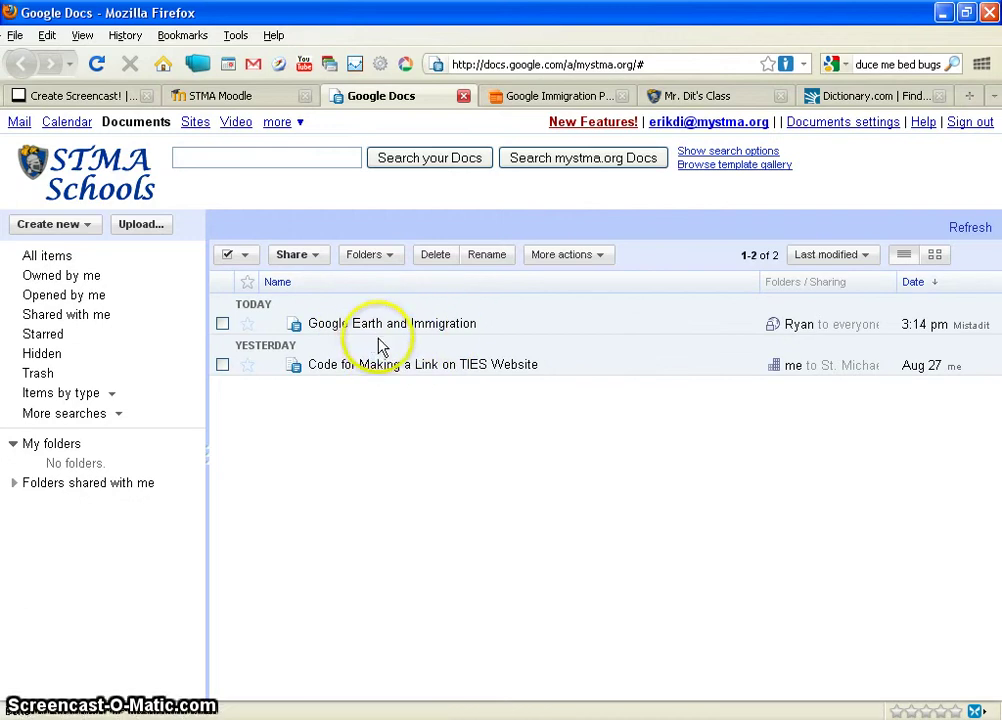
- Return to the Google Immigration Project page and choose the Google Earth and Immigration document for insertion
{"action": "left_click", "coordinate": [574, 97]}
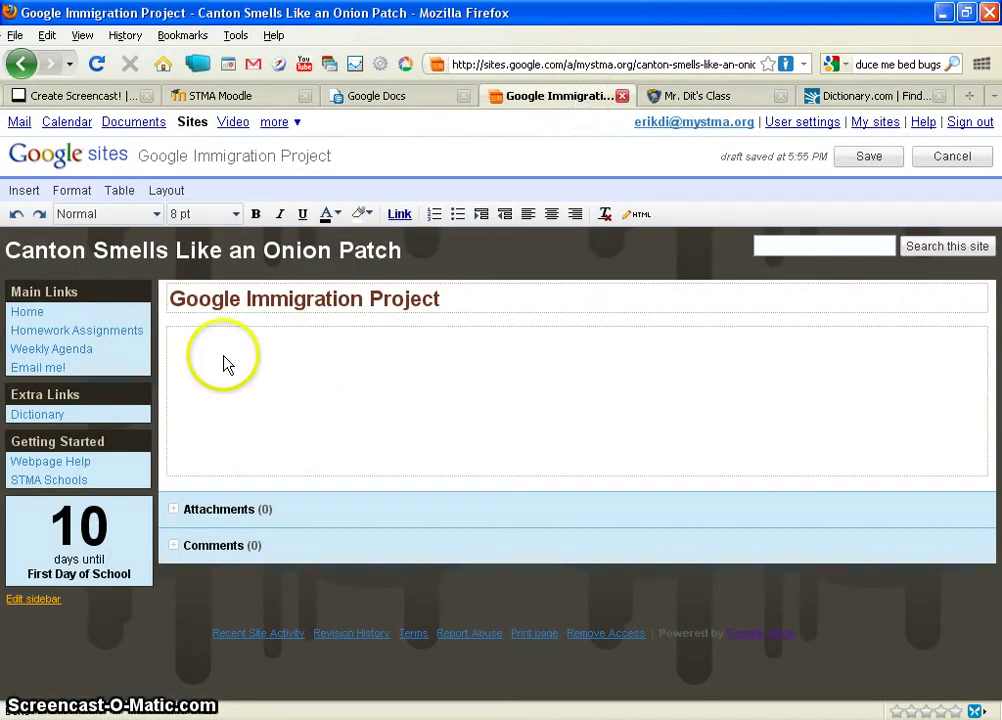
{"action": "left_click", "coordinate": [28, 191]}
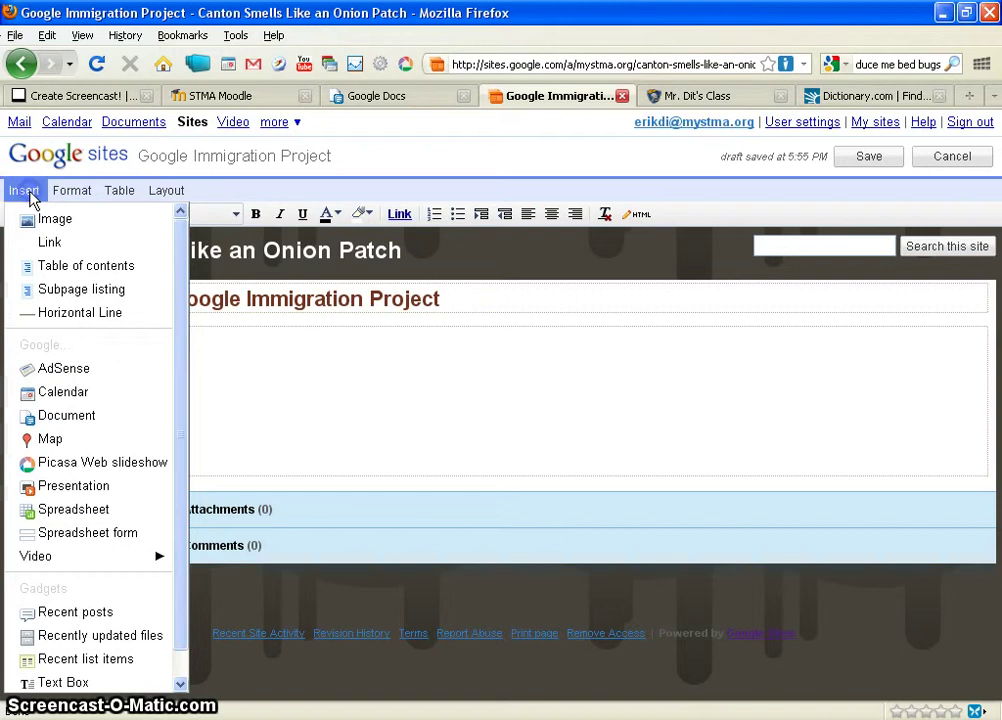
{"action": "left_click", "coordinate": [72, 423]}
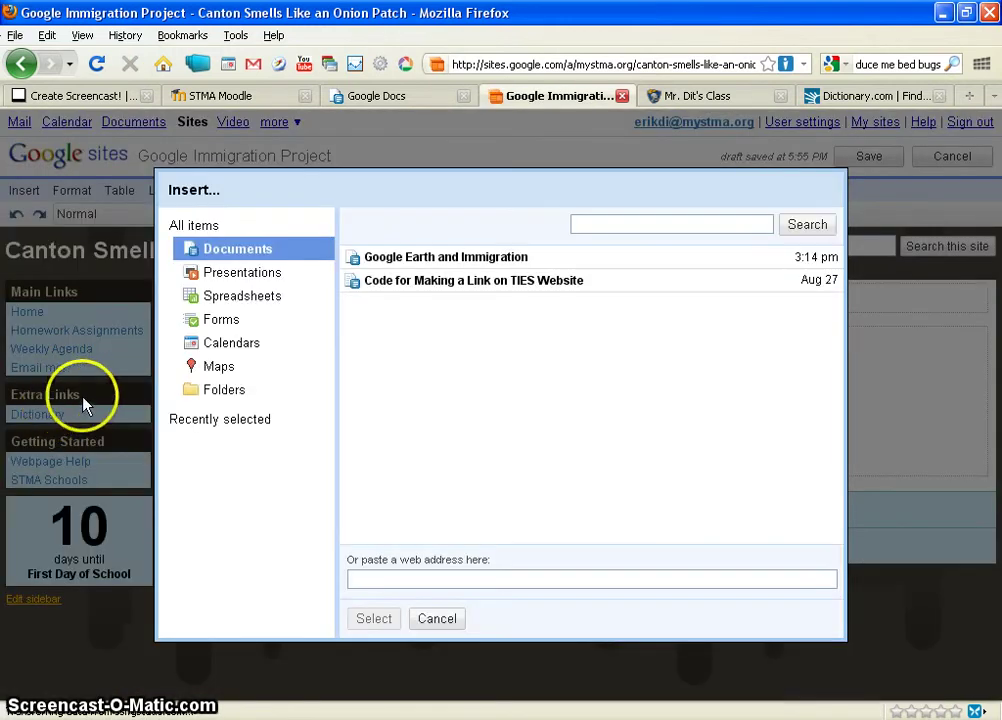
{"action": "left_click", "coordinate": [411, 263]}
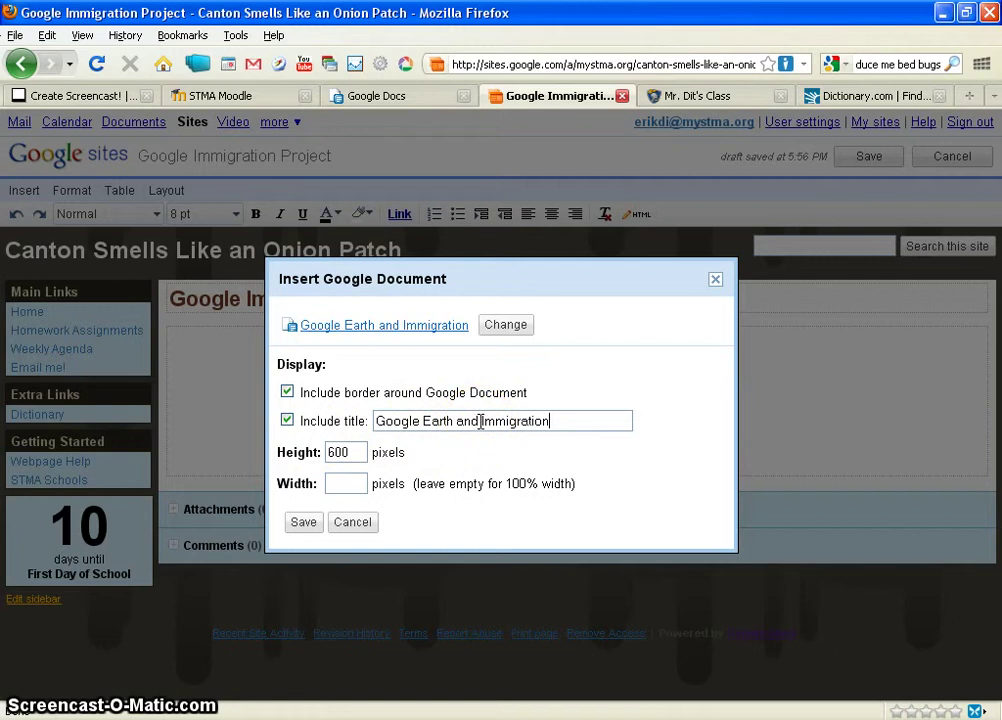
- Title the embedded document Google Immigration Project, keep the 600-pixel height and empty width, insert it, and save the page
{"action": "left_click_drag", "start_coordinate": [481, 420], "coordinate": [423, 424]}
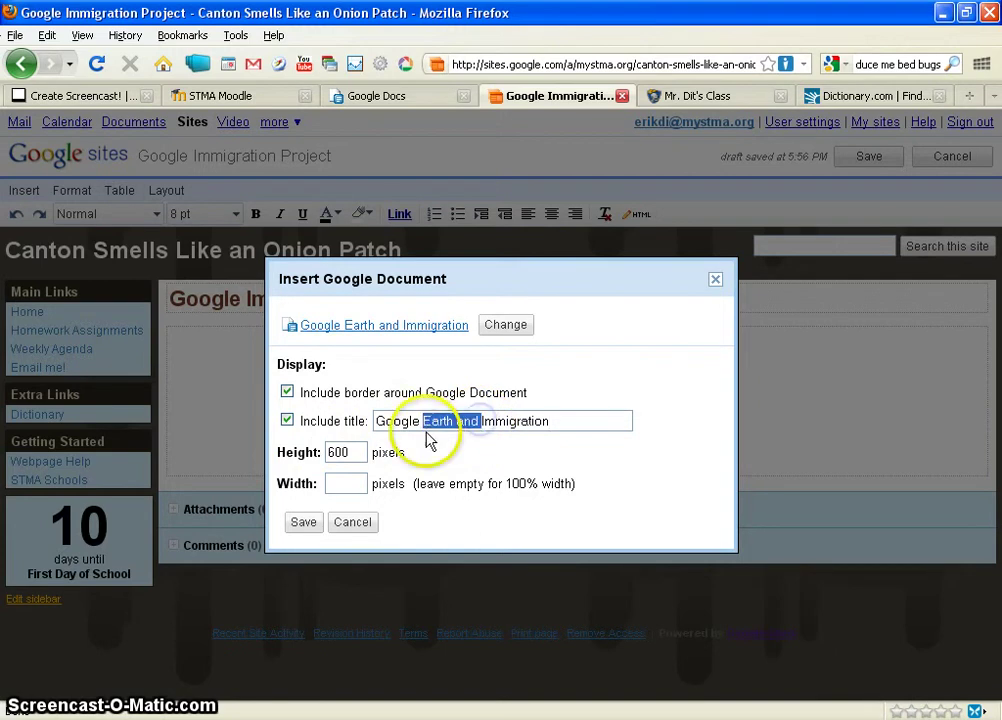
{"action": "key", "text": "BackSpace"}
{"action": "left_click", "coordinate": [510, 420]}
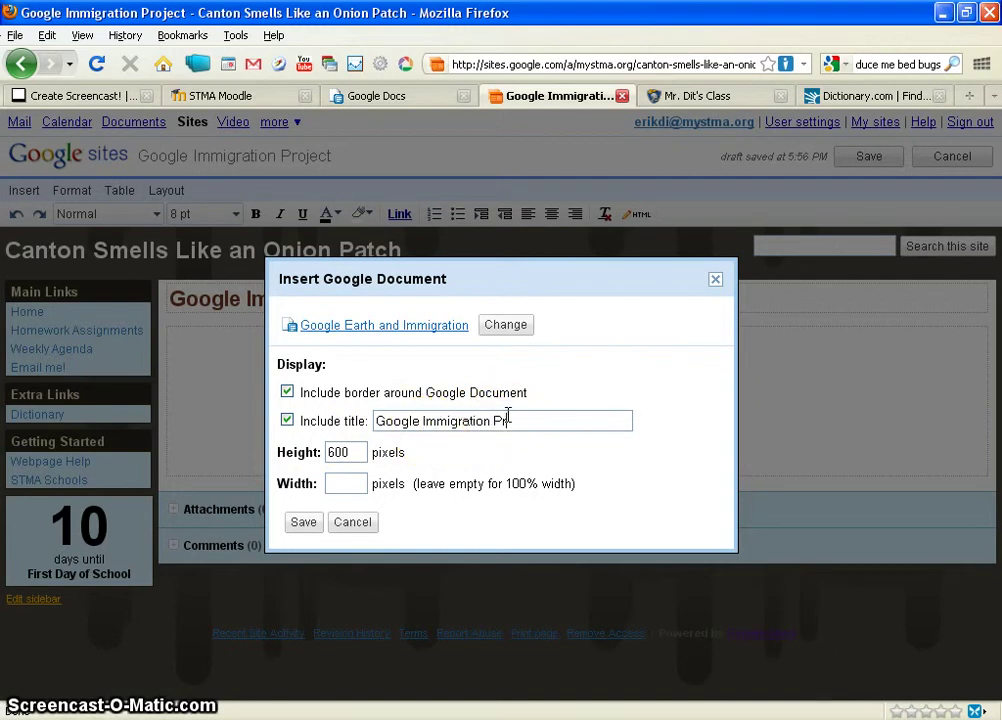
{"action": "left_click", "coordinate": [351, 483]}
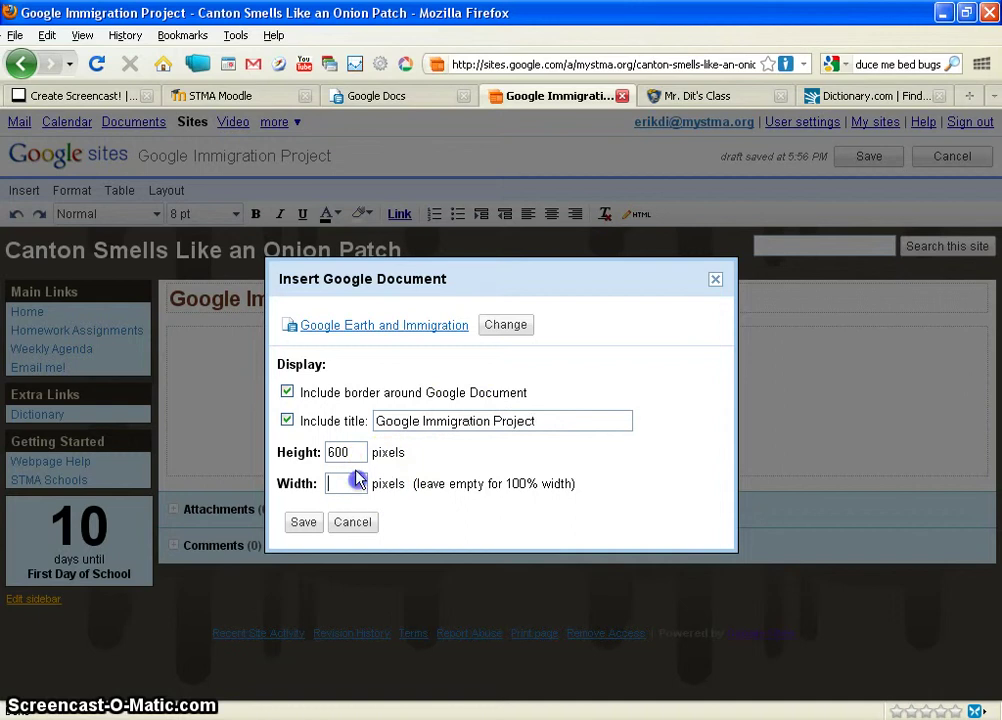
{"action": "left_click", "coordinate": [343, 454]}
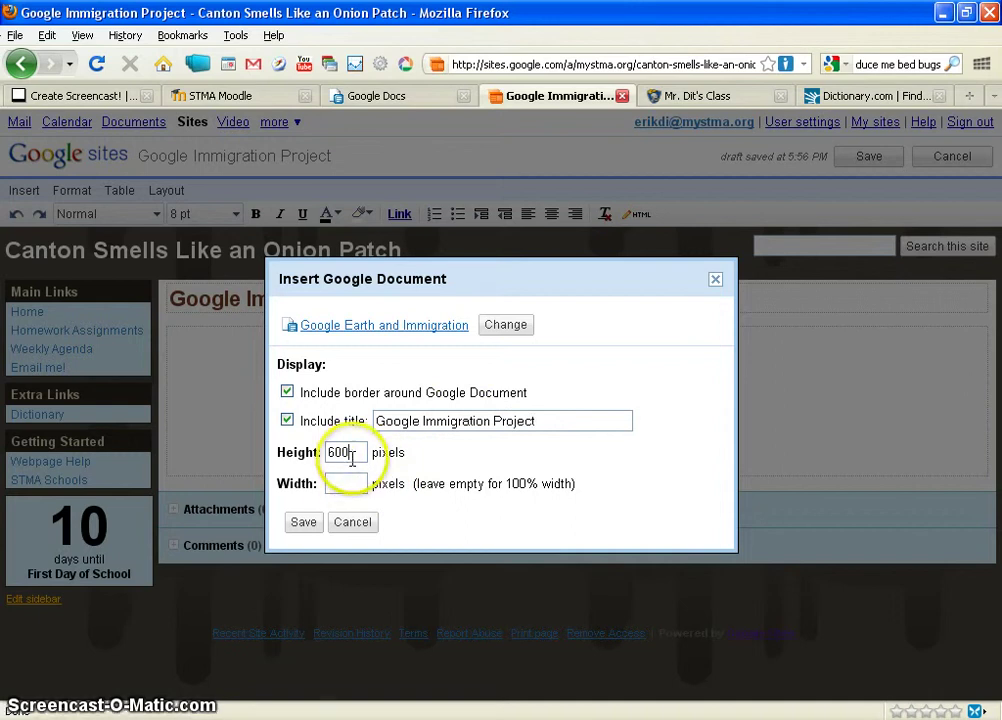
{"action": "left_click", "coordinate": [318, 528]}
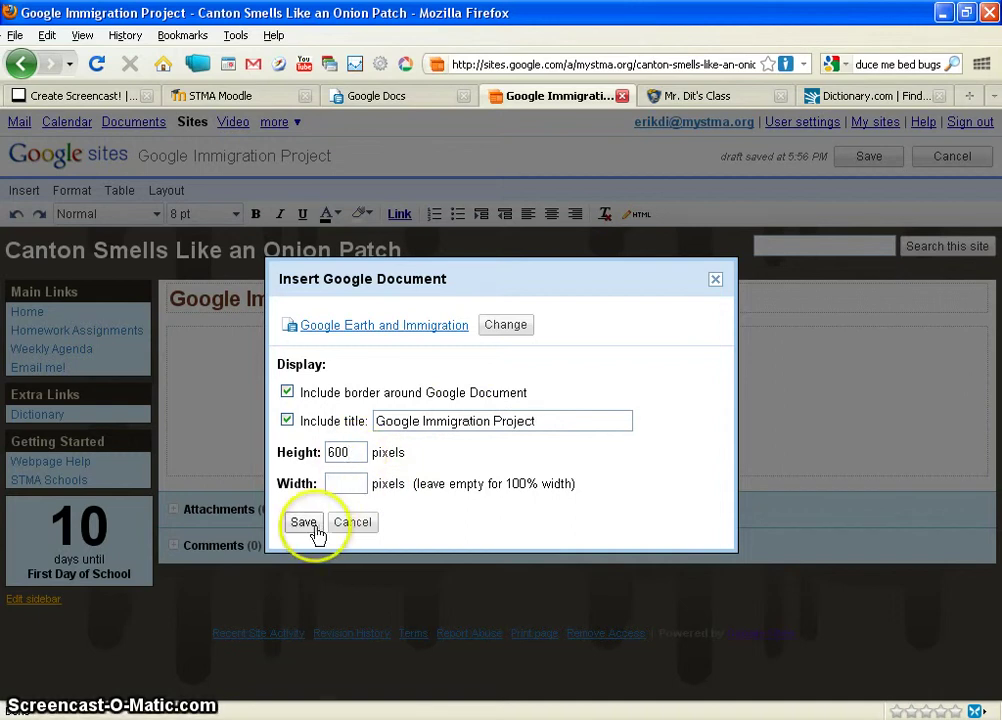
{"action": "left_click", "coordinate": [314, 530]}
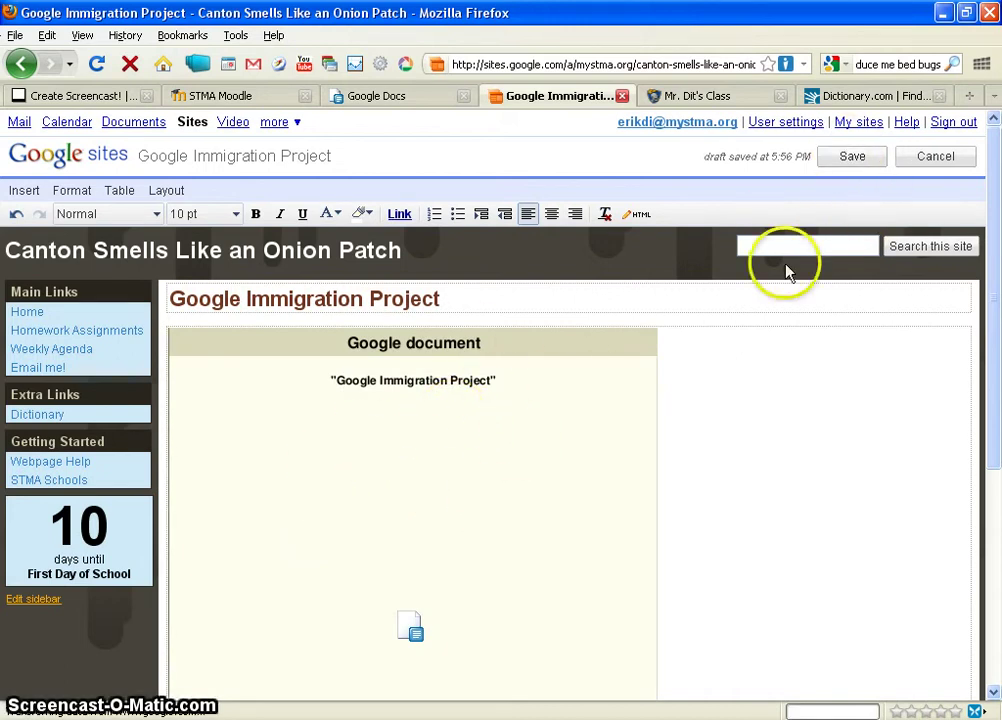
{"action": "left_click", "coordinate": [841, 168]}
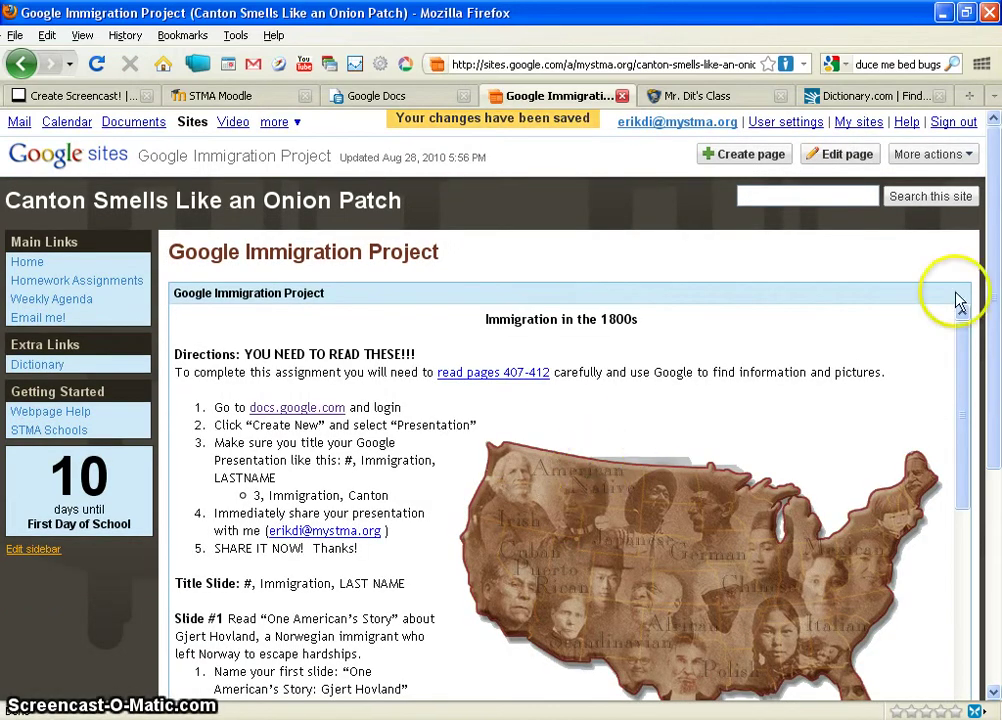
- Look over the embedded immigration document on the saved page and return to the site's Home page
{"action": "left_click_drag", "start_coordinate": [989, 276], "coordinate": [998, 319]}
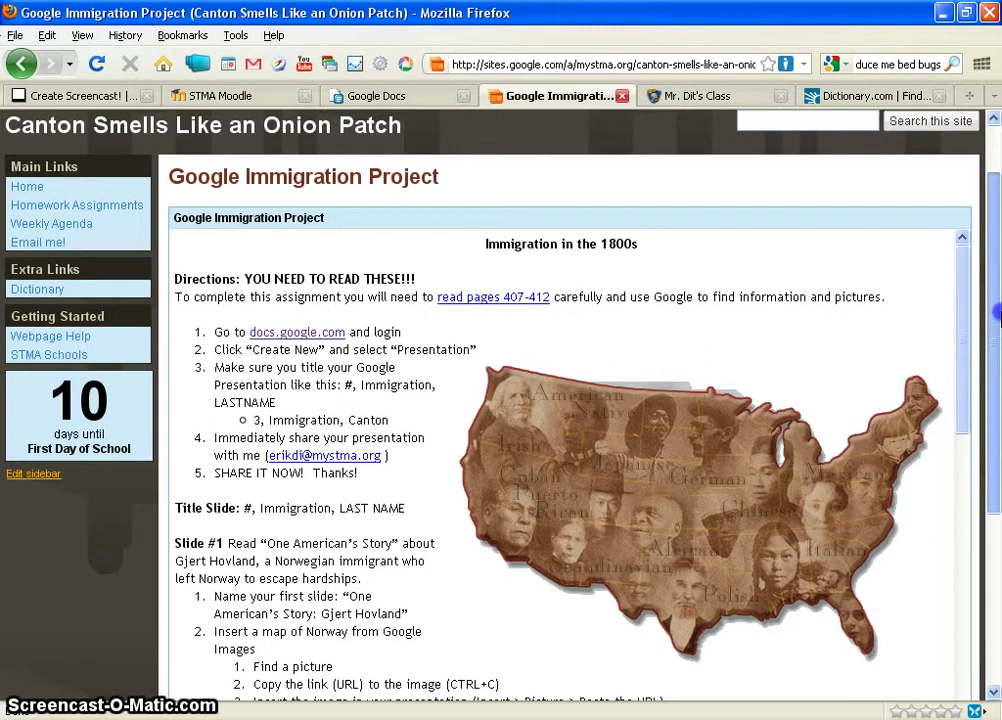
{"action": "left_click_drag", "start_coordinate": [997, 313], "coordinate": [998, 316]}
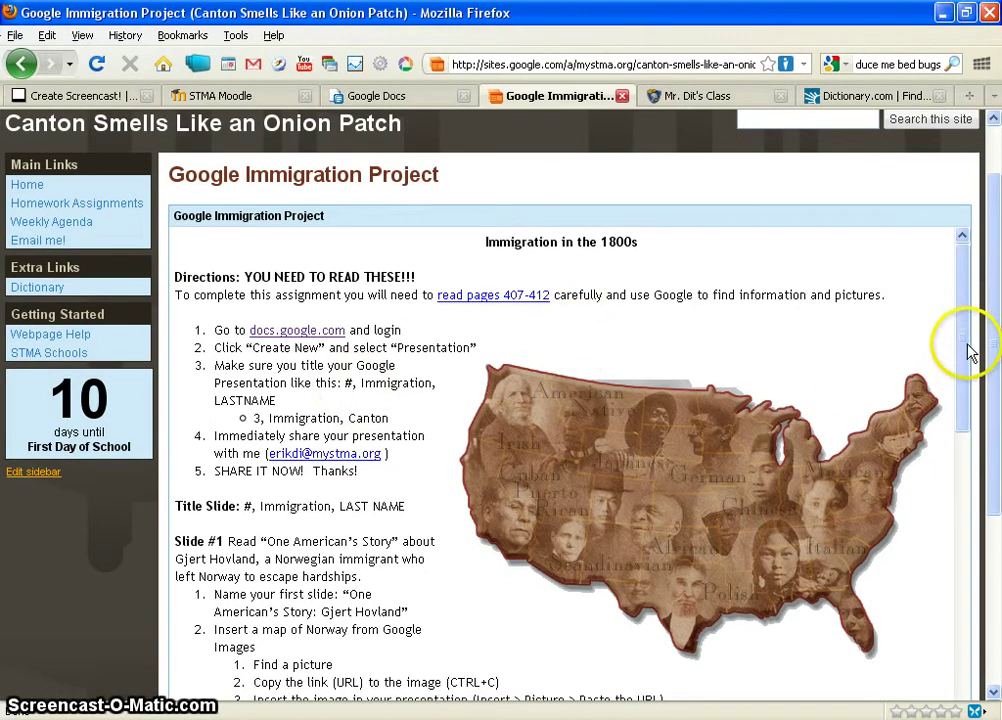
{"action": "left_click_drag", "start_coordinate": [967, 345], "coordinate": [962, 310]}
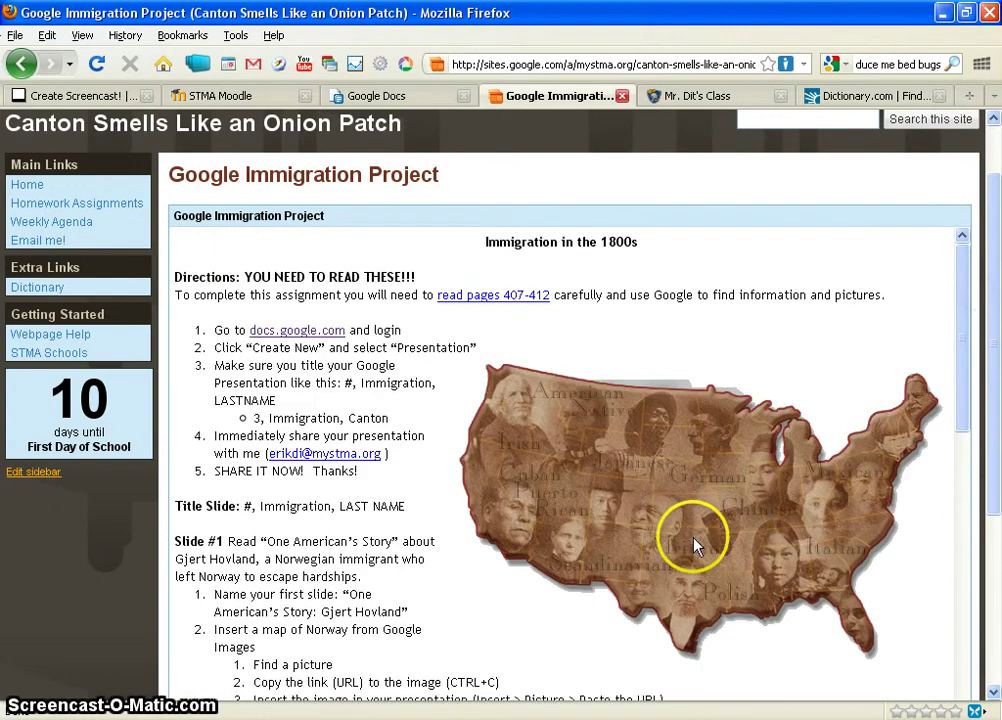
{"action": "left_click_drag", "start_coordinate": [985, 385], "coordinate": [992, 290]}
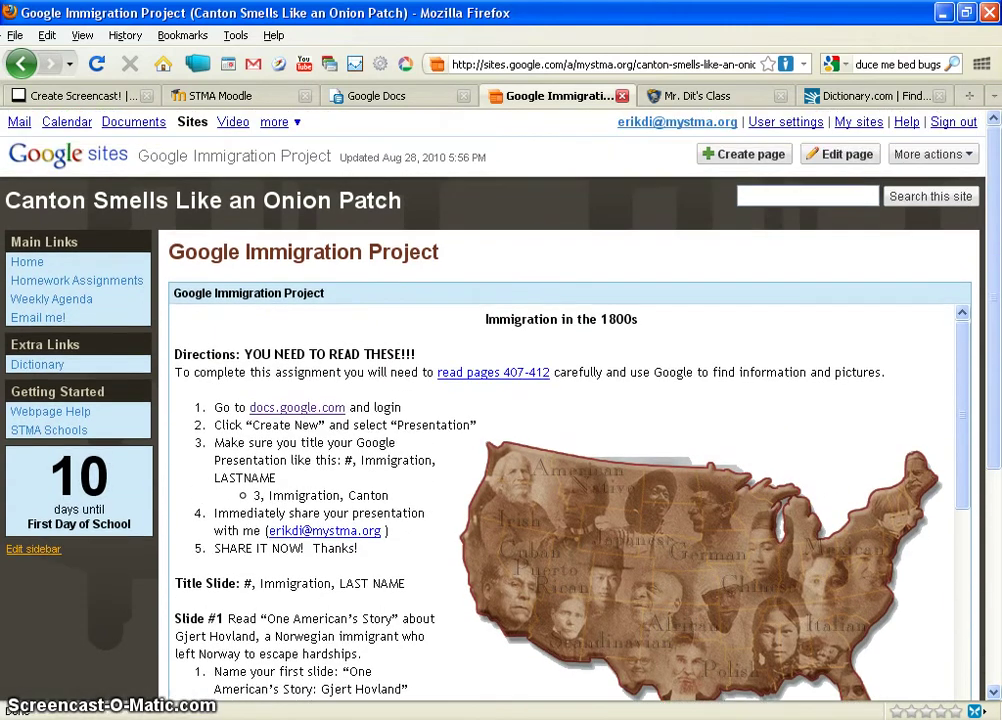
{"action": "left_click", "coordinate": [27, 262]}
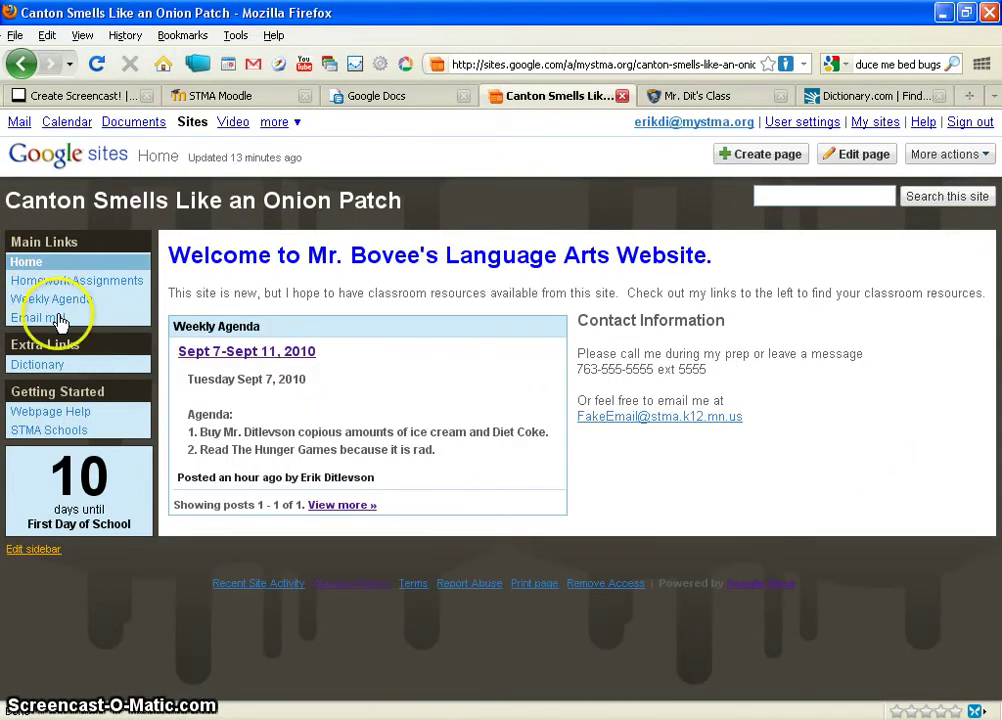
- Add the Google Immigration Project page to the sidebar's Main Links navigation
{"action": "left_click", "coordinate": [22, 551]}
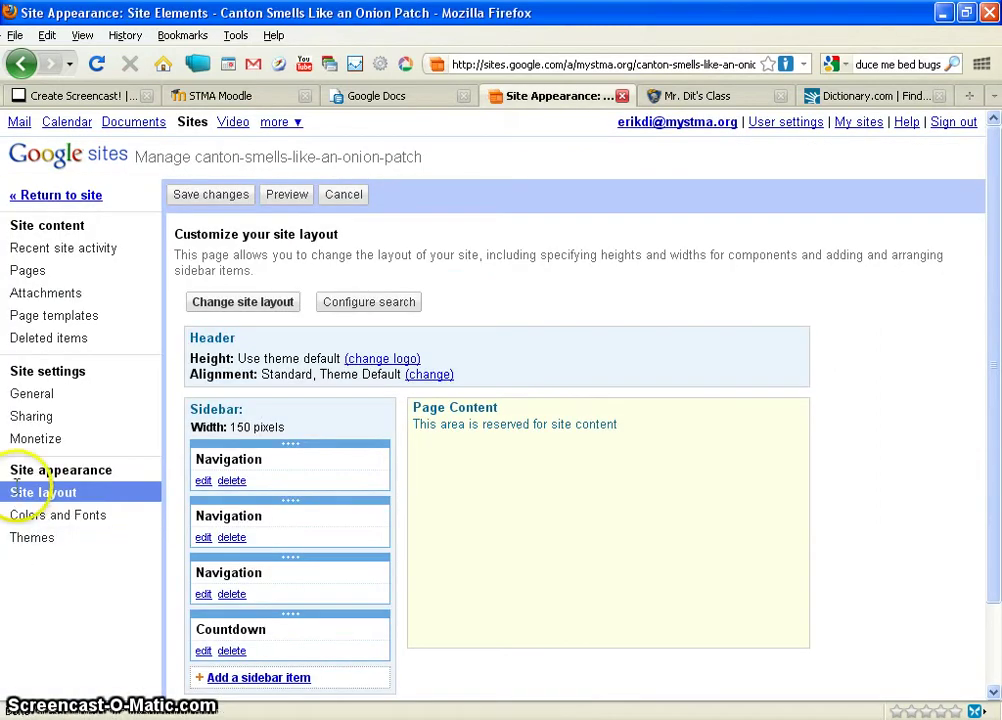
{"action": "left_click", "coordinate": [203, 480]}
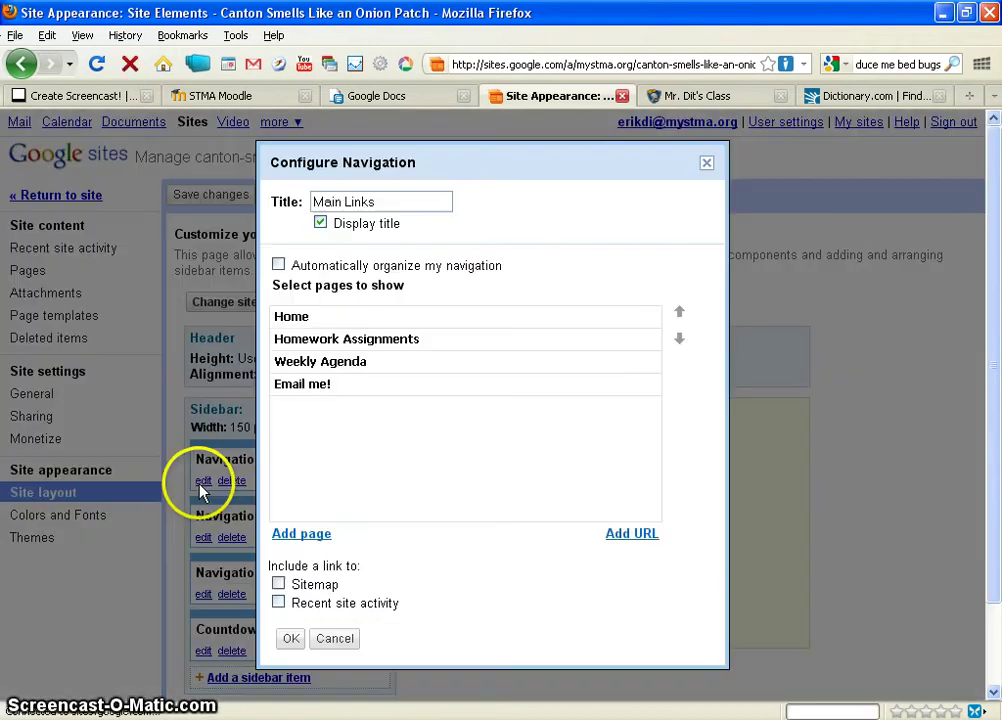
{"action": "left_click", "coordinate": [298, 536]}
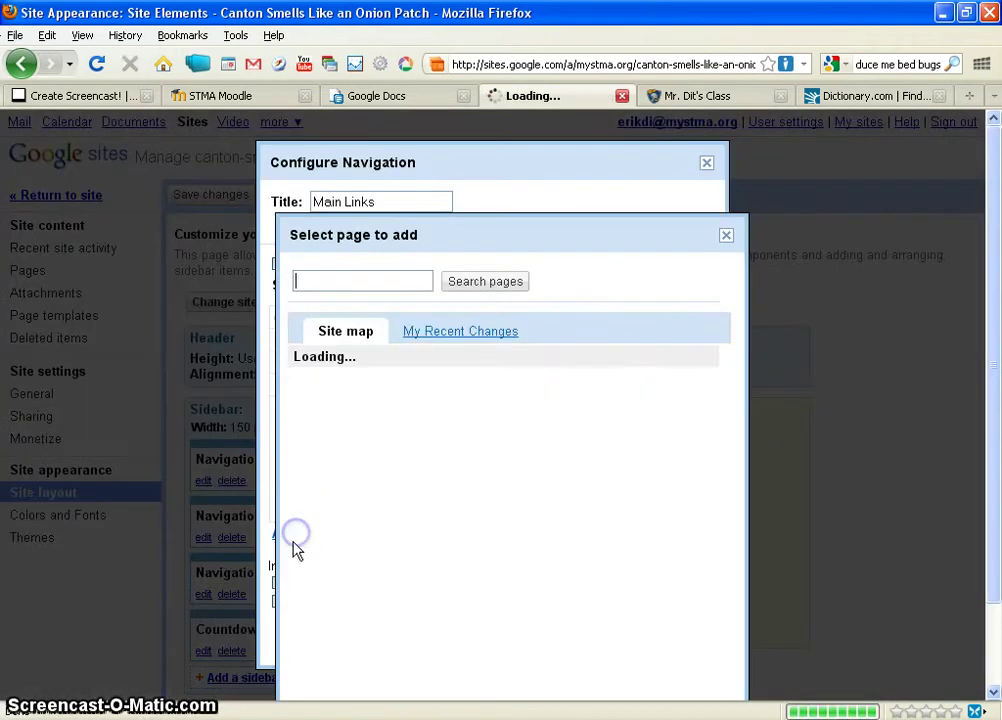
{"action": "left_click", "coordinate": [347, 382]}
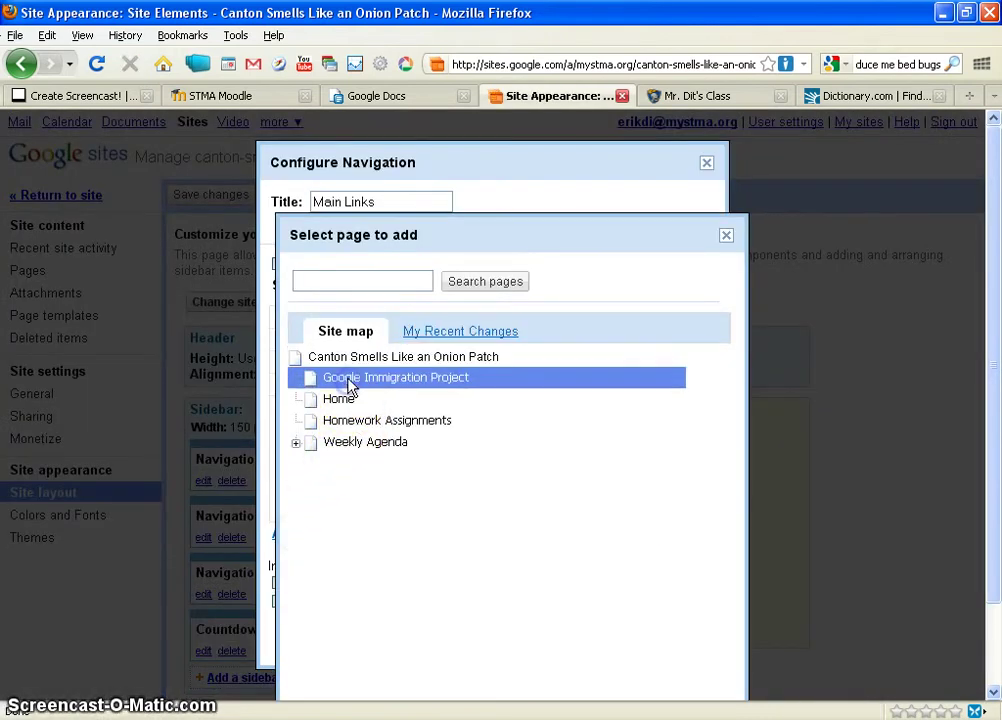
{"action": "scroll", "coordinate": [716, 459], "scroll_direction": "down", "scroll_amount": 2}
{"action": "left_click", "coordinate": [311, 628]}
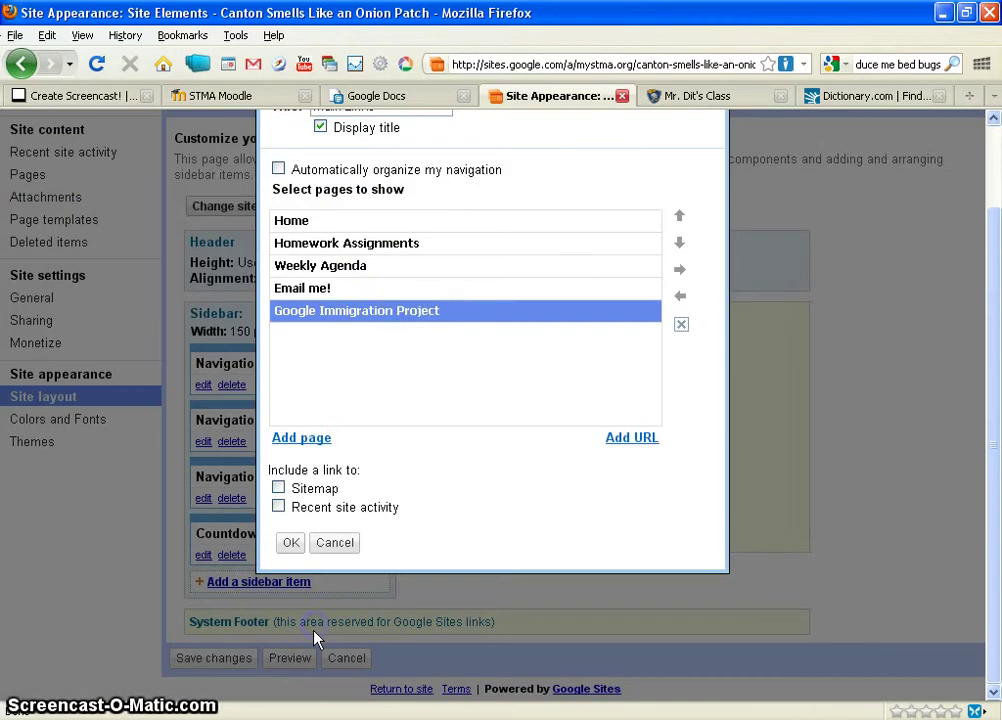
{"action": "left_click", "coordinate": [288, 546]}
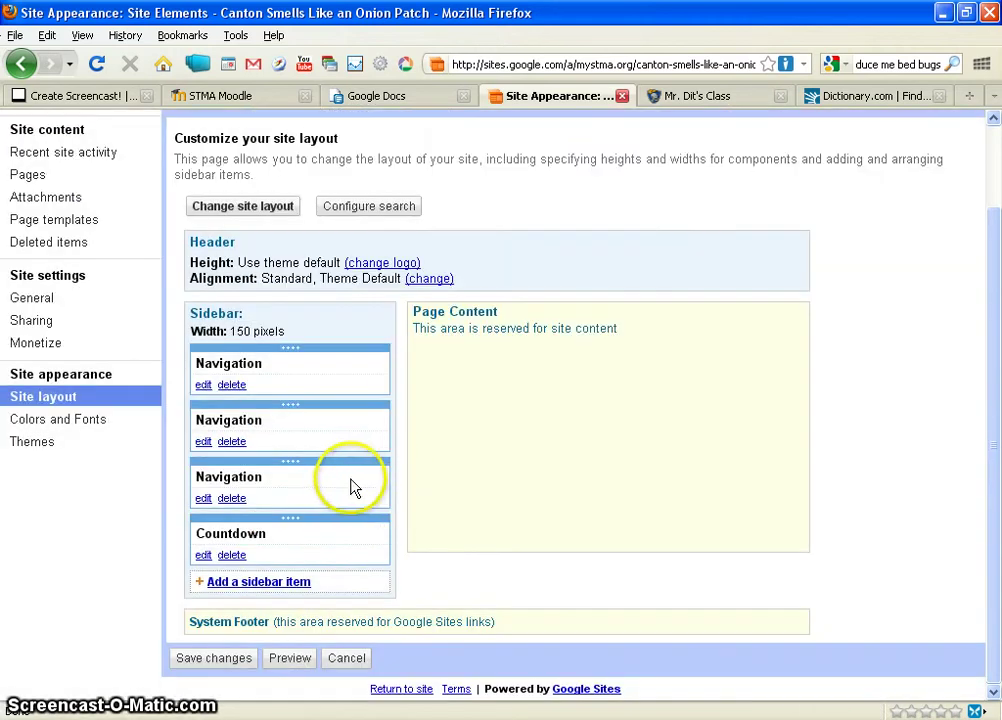
- Save the site layout changes and open the Google Immigration Project page from the site's Main Links
{"action": "scroll", "coordinate": [345, 475], "scroll_direction": "up", "scroll_amount": 2}
{"action": "left_click", "coordinate": [193, 204]}
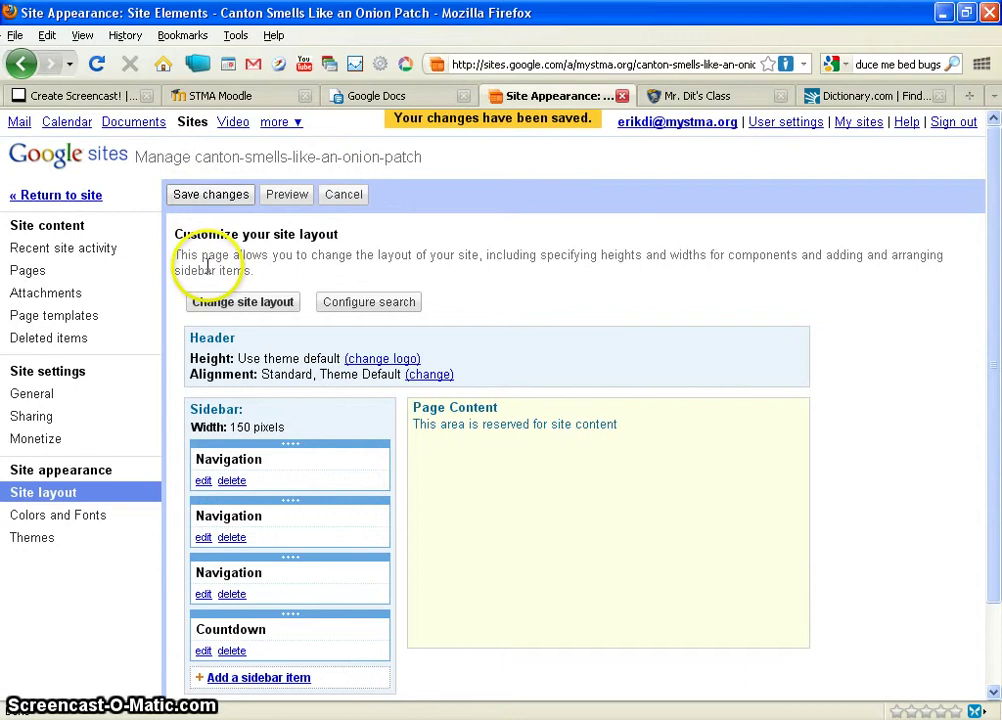
{"action": "left_click", "coordinate": [72, 199]}
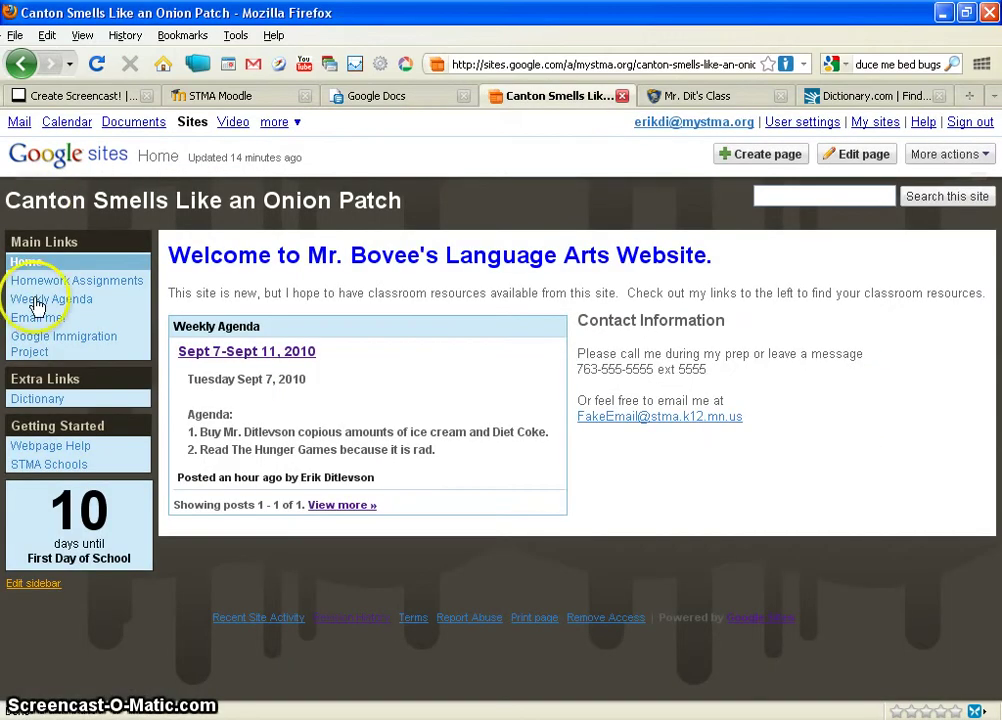
{"action": "left_click", "coordinate": [83, 346]}
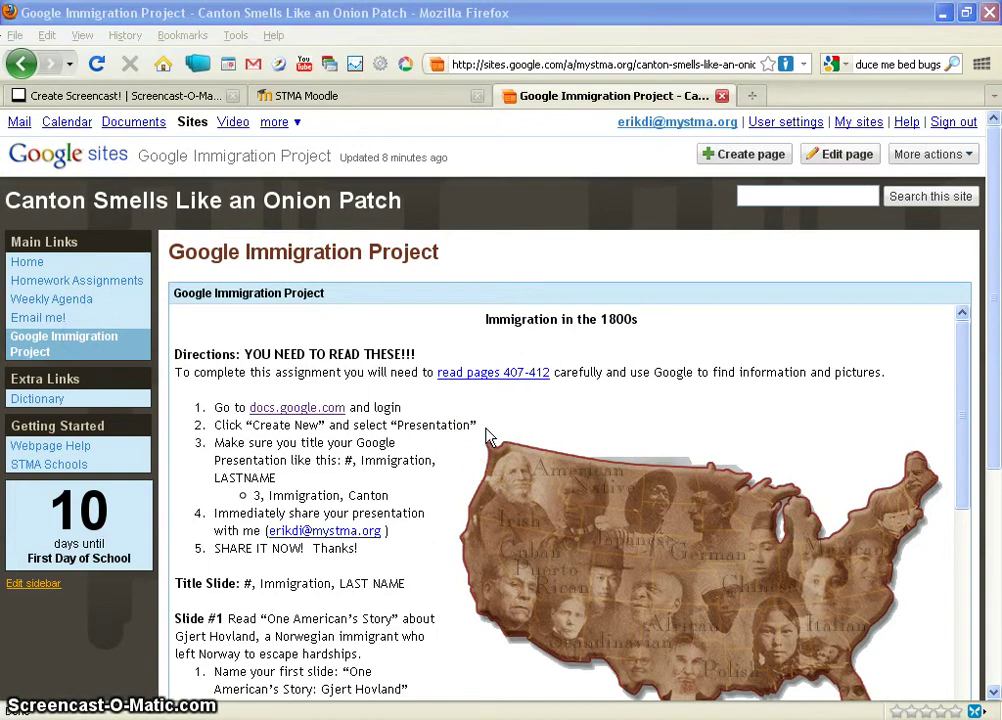
- Edit the Google Immigration Project page and give it the Two column (simple) layout
{"action": "left_click", "coordinate": [826, 158]}
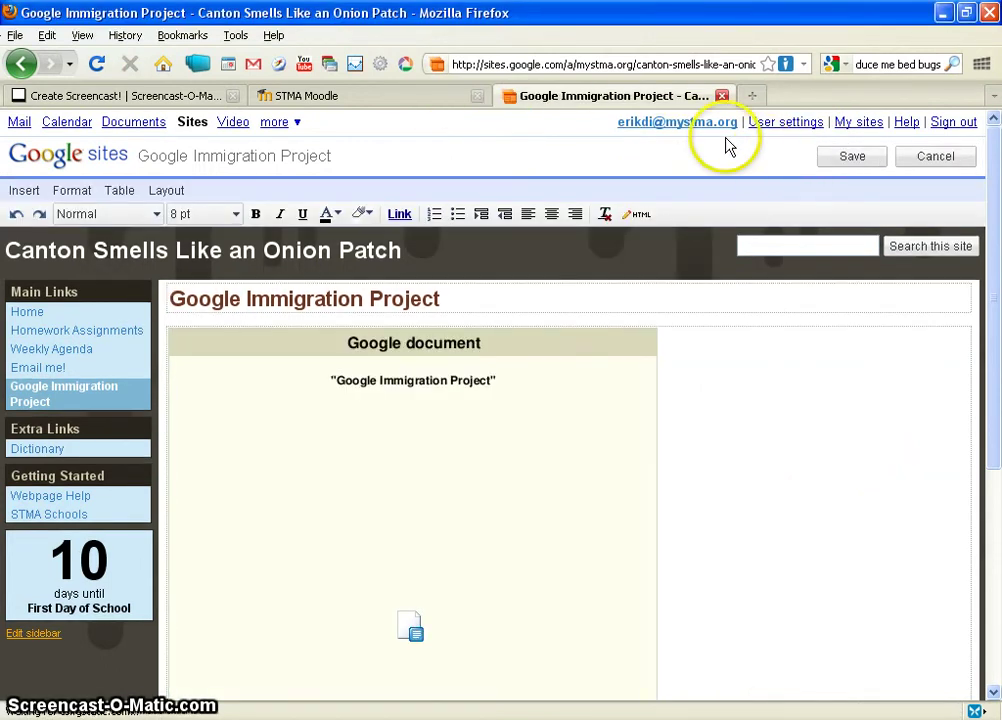
{"action": "left_click", "coordinate": [172, 191]}
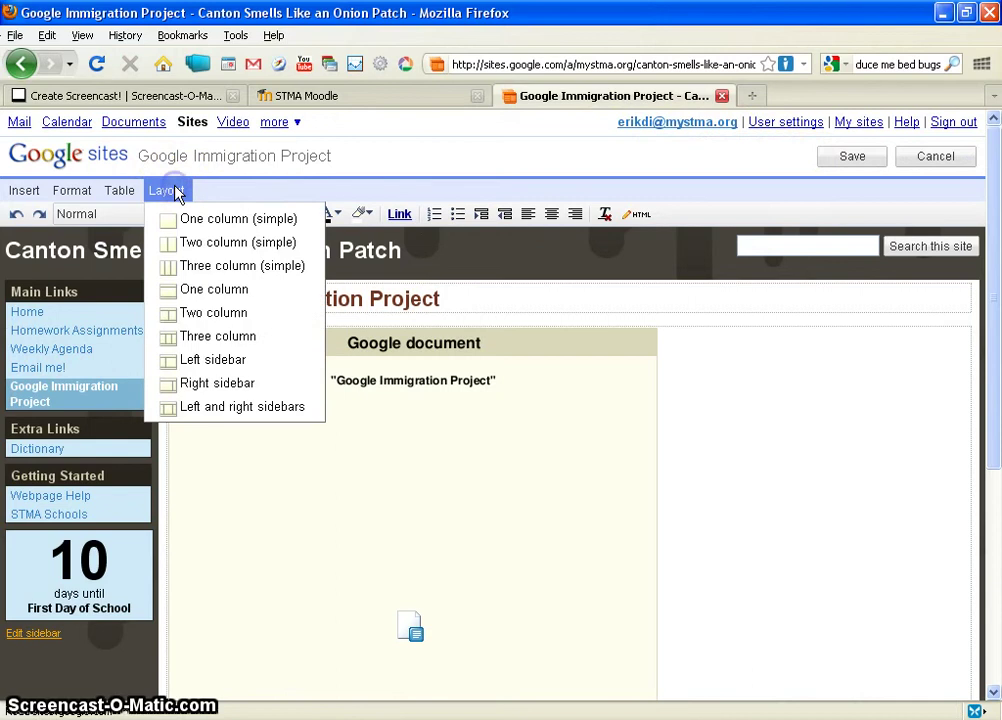
{"action": "left_click", "coordinate": [210, 253]}
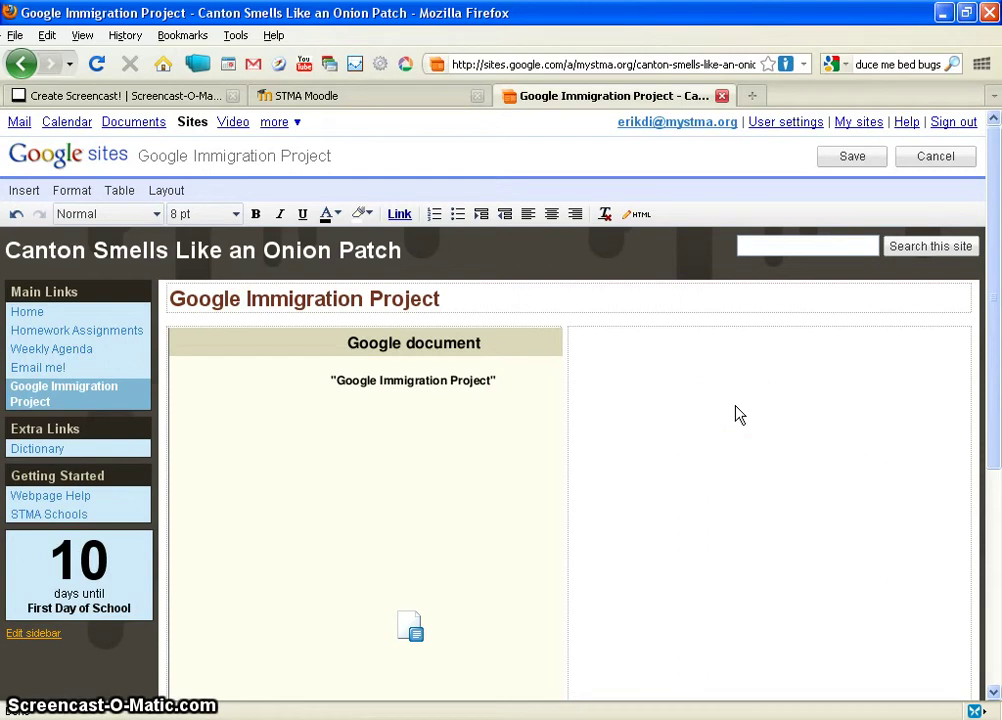
- Upload the picture 1st Day of Buzzard and the Noosher 072 and insert it into the page's empty second column
{"action": "left_click", "coordinate": [620, 389]}
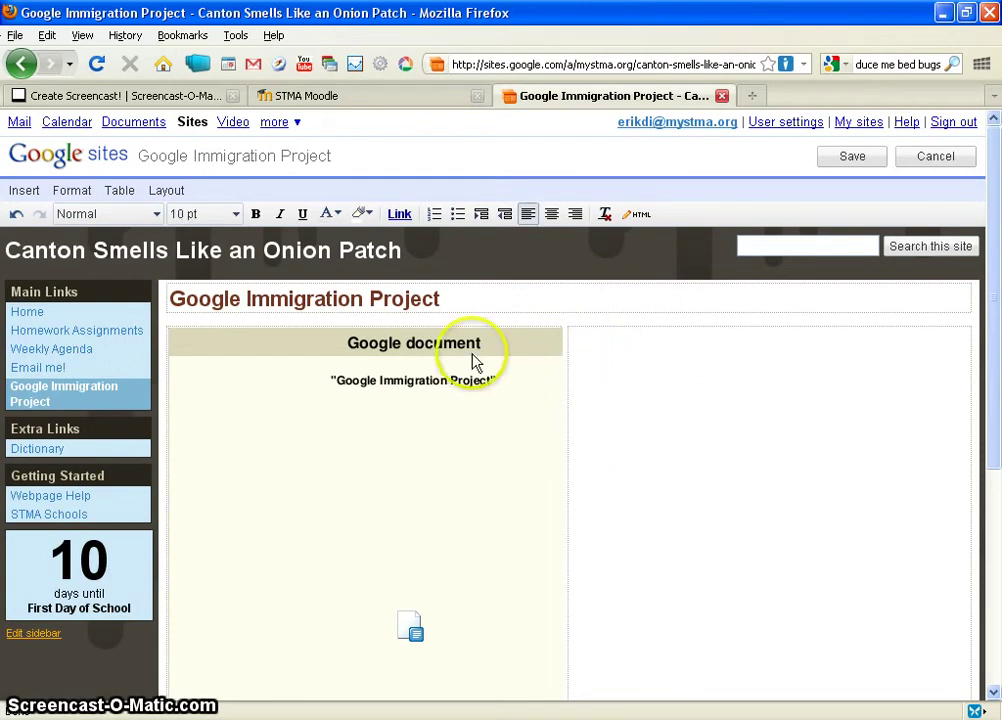
{"action": "left_click", "coordinate": [24, 190]}
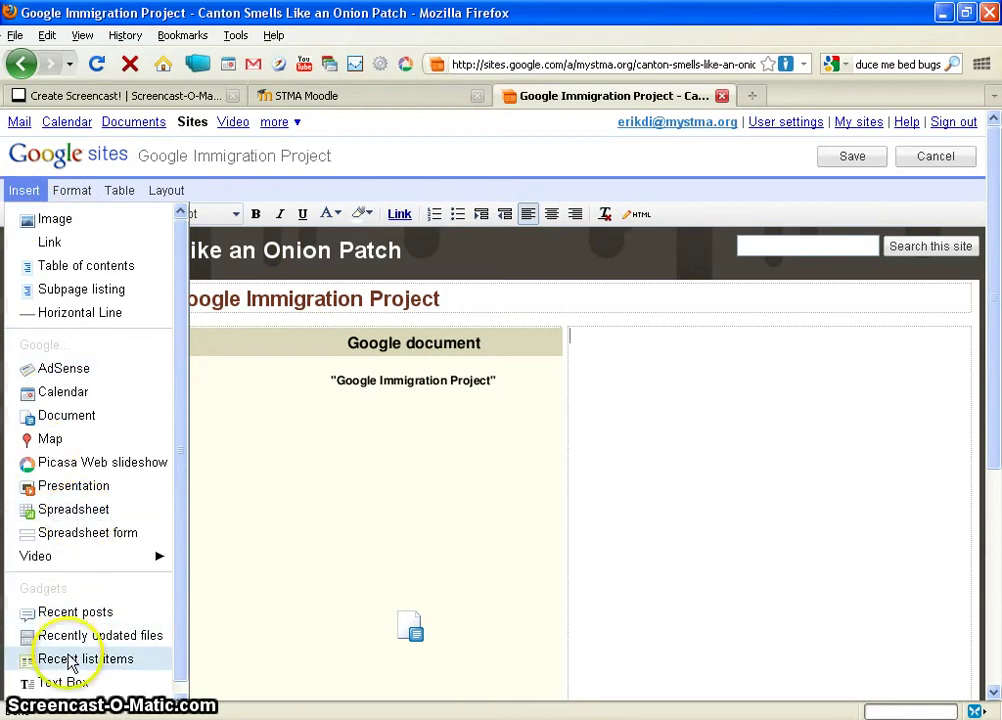
{"action": "left_click_drag", "start_coordinate": [186, 482], "coordinate": [190, 425]}
{"action": "left_click", "coordinate": [27, 219]}
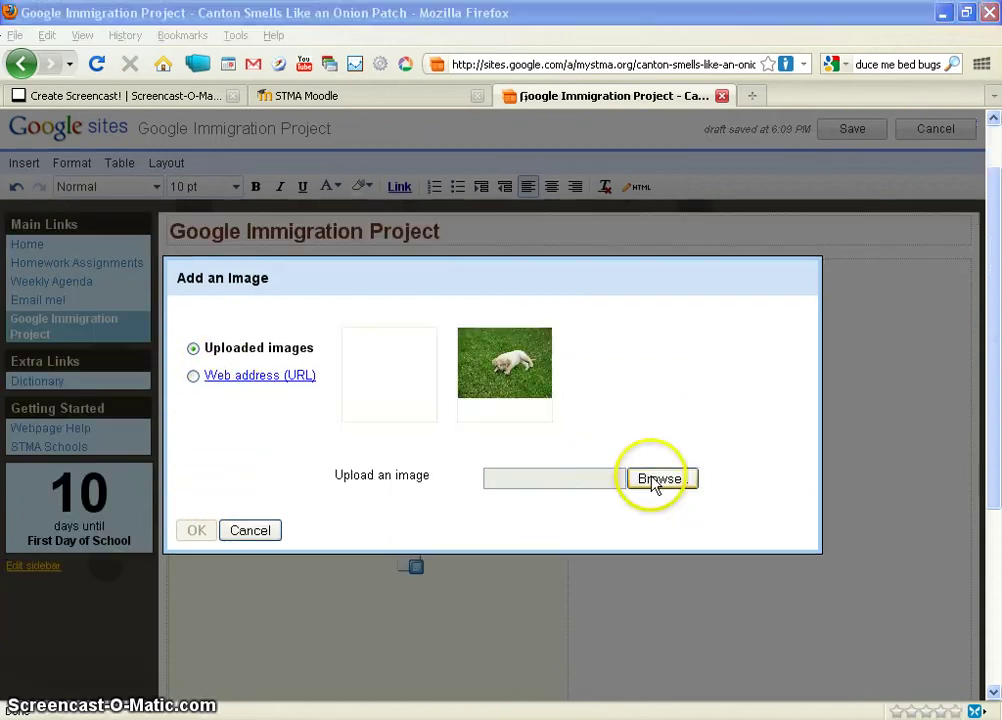
{"action": "left_click", "coordinate": [656, 480]}
{"action": "left_click_drag", "start_coordinate": [239, 357], "coordinate": [374, 358]}
{"action": "left_click", "coordinate": [440, 235]}
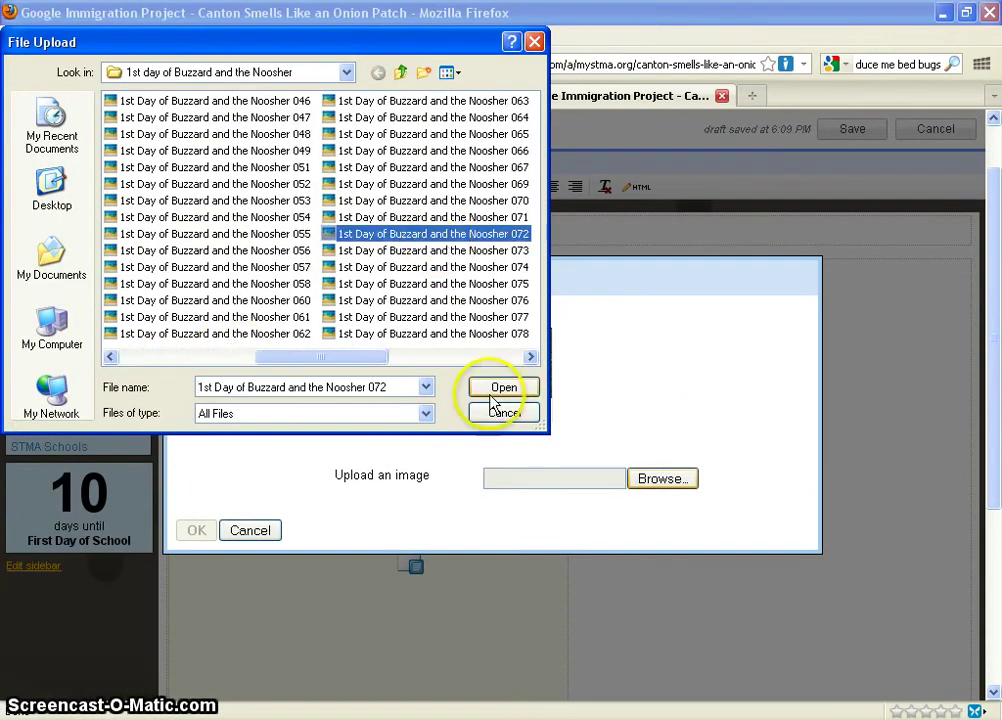
{"action": "left_click", "coordinate": [492, 388]}
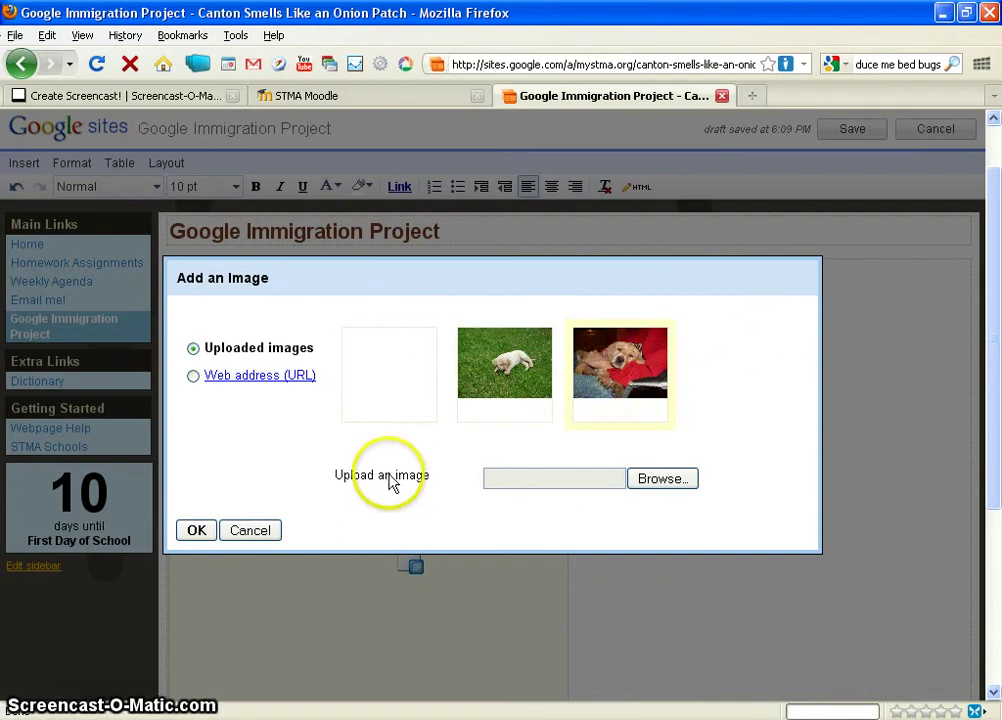
{"action": "left_click", "coordinate": [606, 362]}
{"action": "left_click", "coordinate": [196, 530]}
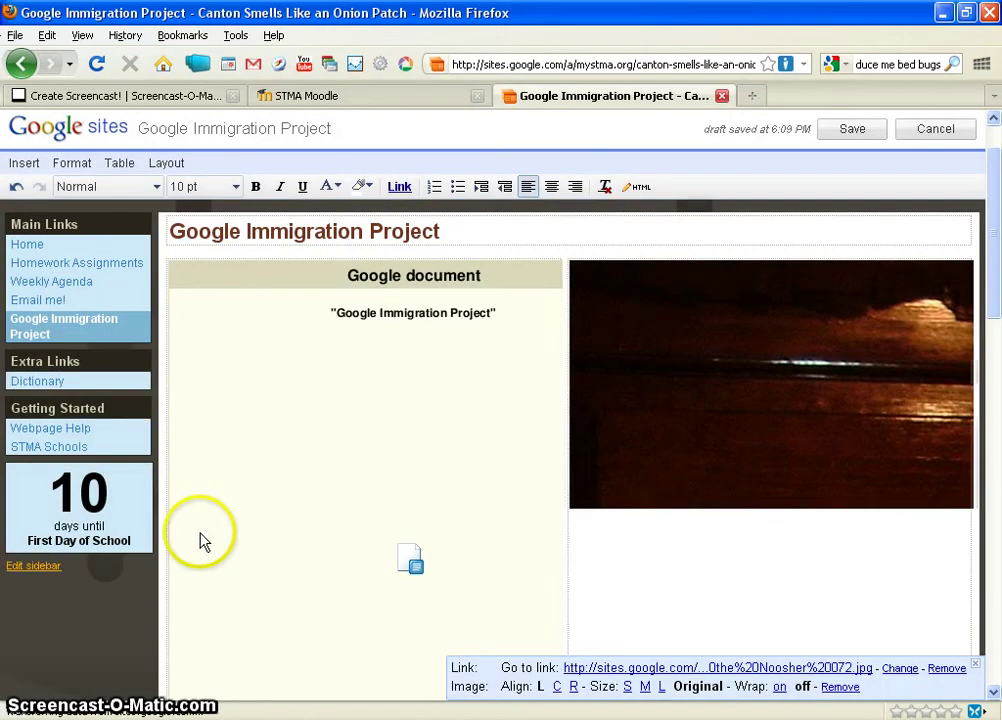
- Reduce the inserted puppy image from its original size, trying sizes S and M and settling on L
{"action": "left_click", "coordinate": [777, 505]}
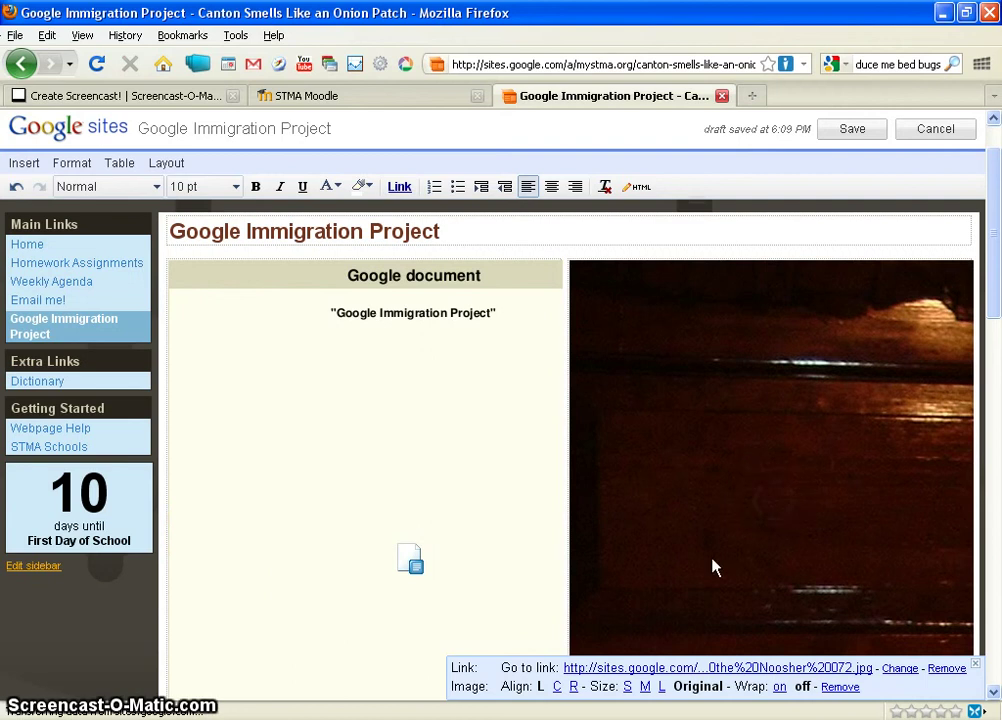
{"action": "left_click_drag", "start_coordinate": [995, 302], "coordinate": [996, 665]}
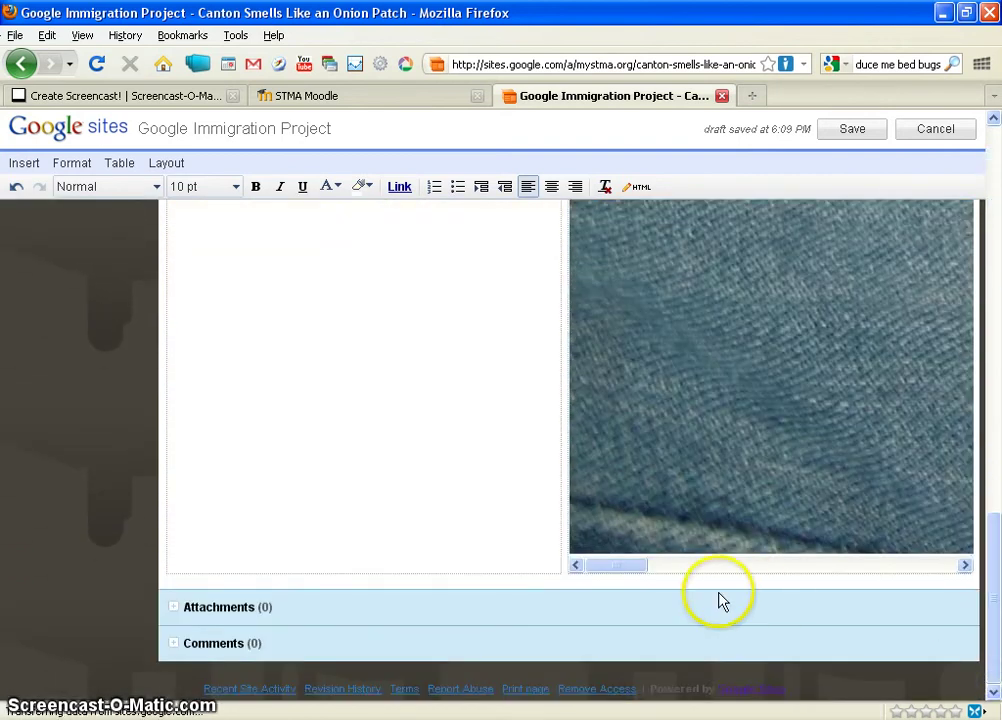
{"action": "left_click_drag", "start_coordinate": [618, 566], "coordinate": [866, 580]}
{"action": "left_click", "coordinate": [774, 456]}
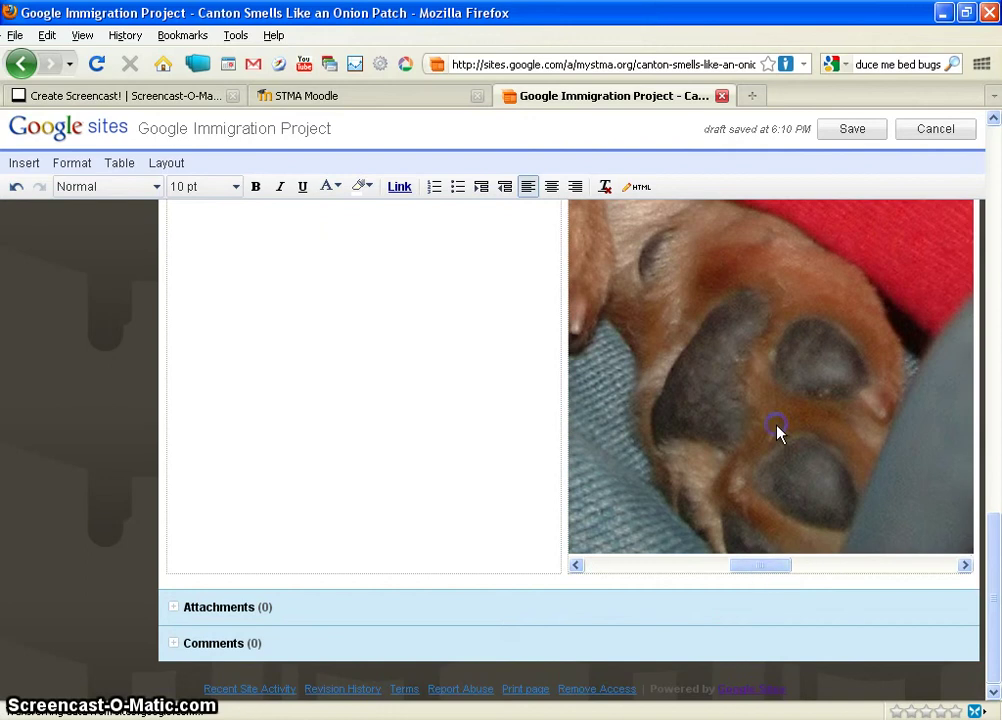
{"action": "left_click", "coordinate": [698, 548]}
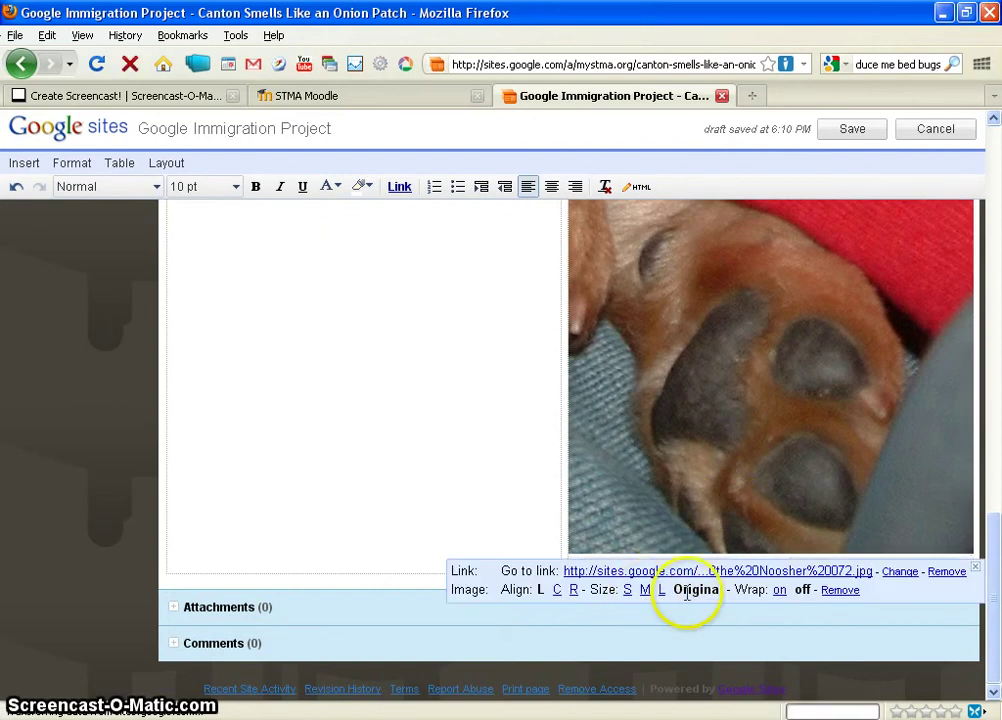
{"action": "left_click", "coordinate": [630, 590]}
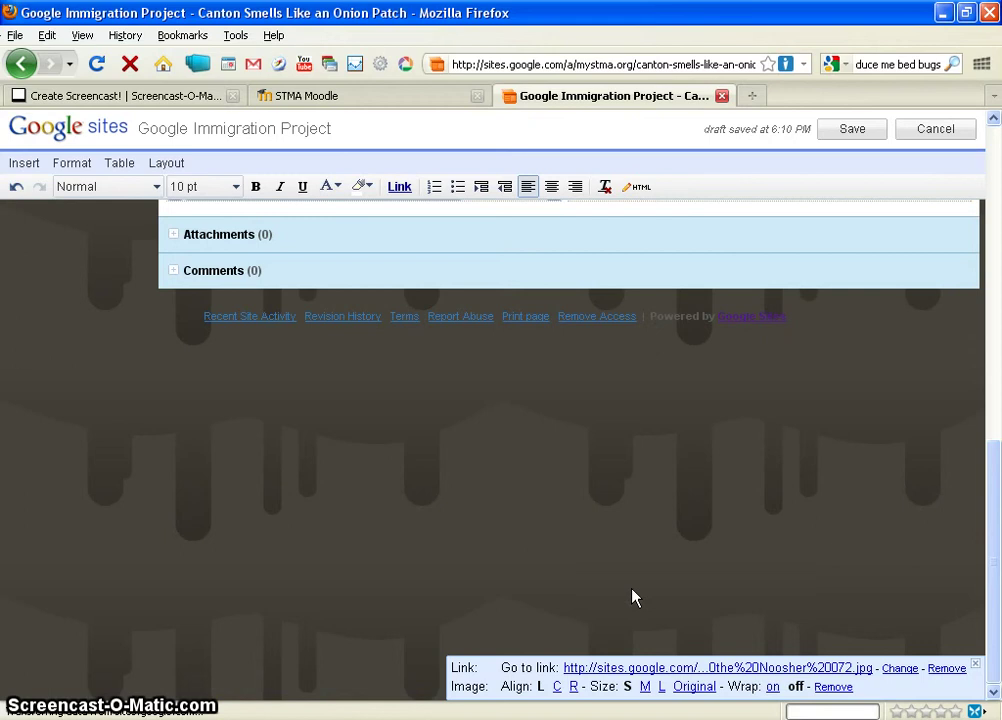
{"action": "left_click_drag", "start_coordinate": [991, 461], "coordinate": [996, 316]}
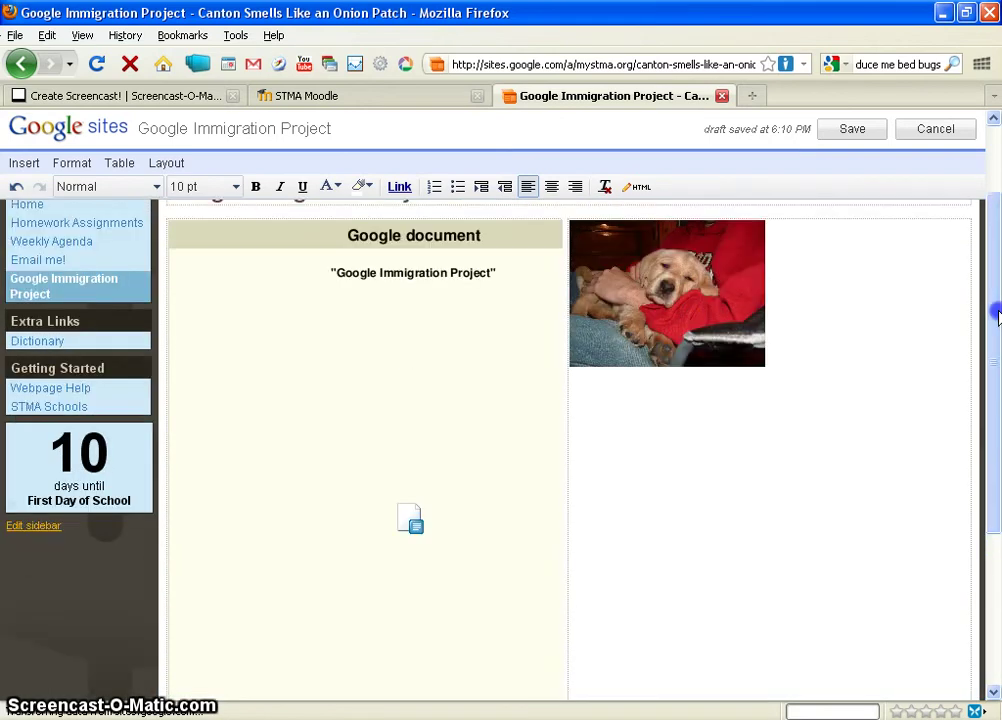
{"action": "left_click", "coordinate": [697, 322]}
{"action": "left_click", "coordinate": [645, 404]}
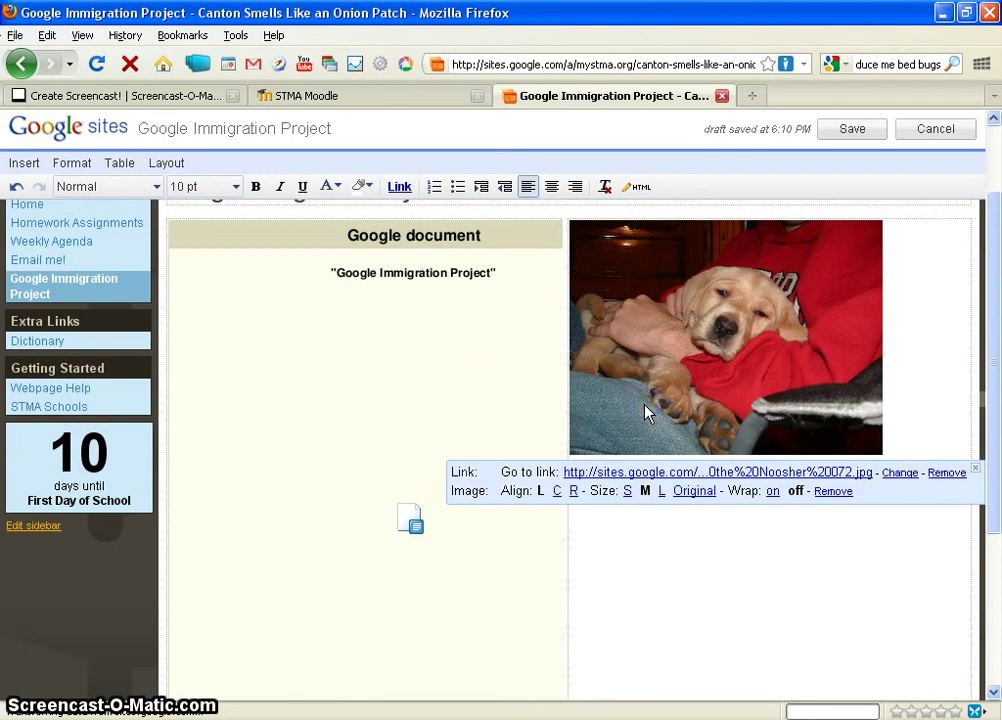
{"action": "left_click", "coordinate": [661, 491]}
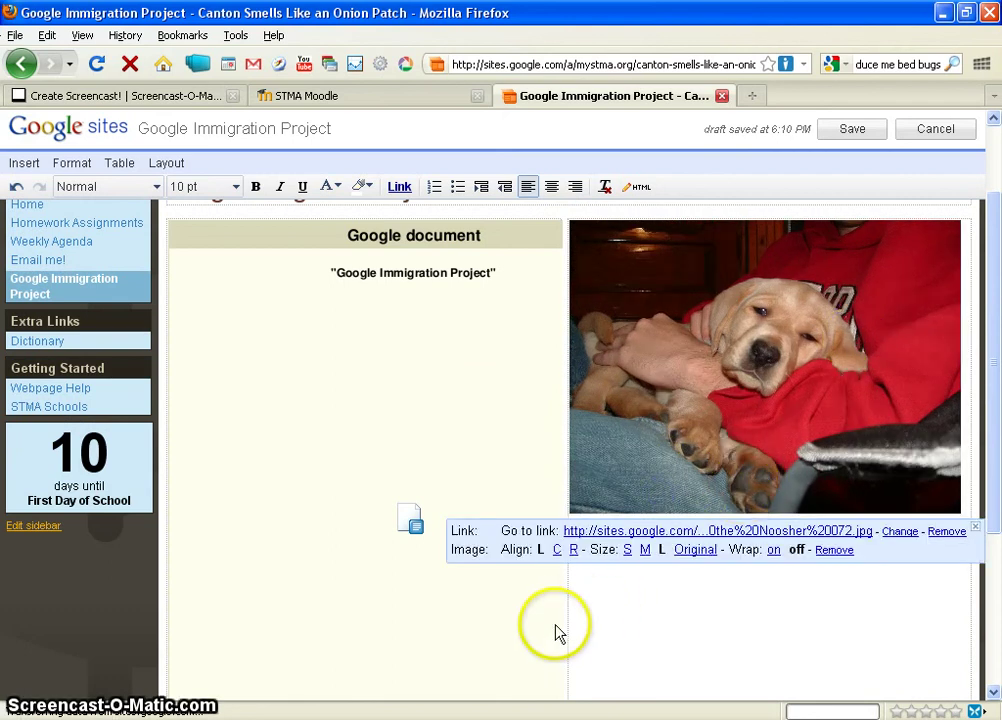
- Save the Google Immigration Project page and look over its embedded document and image side by side
{"action": "scroll", "coordinate": [573, 608], "scroll_direction": "down", "scroll_amount": 1}
{"action": "scroll", "coordinate": [799, 251], "scroll_direction": "up", "scroll_amount": 4}
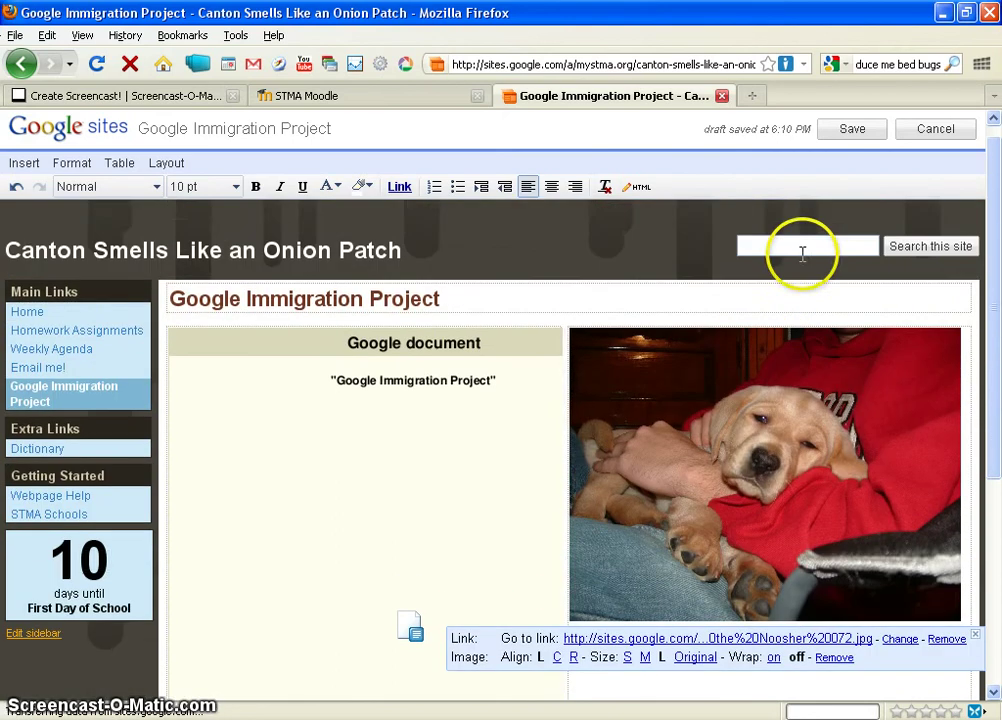
{"action": "left_click", "coordinate": [848, 157]}
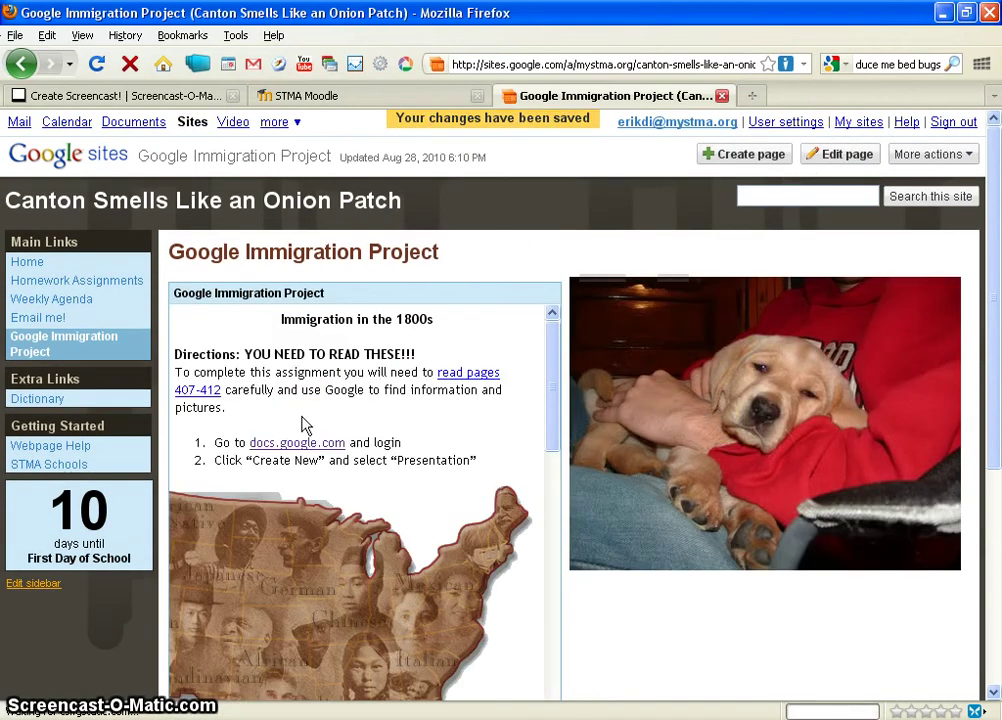
{"action": "scroll", "coordinate": [553, 380], "scroll_direction": "down", "scroll_amount": 10}
{"action": "left_click_drag", "start_coordinate": [993, 297], "coordinate": [993, 395]}
{"action": "left_click_drag", "start_coordinate": [555, 336], "coordinate": [551, 186]}
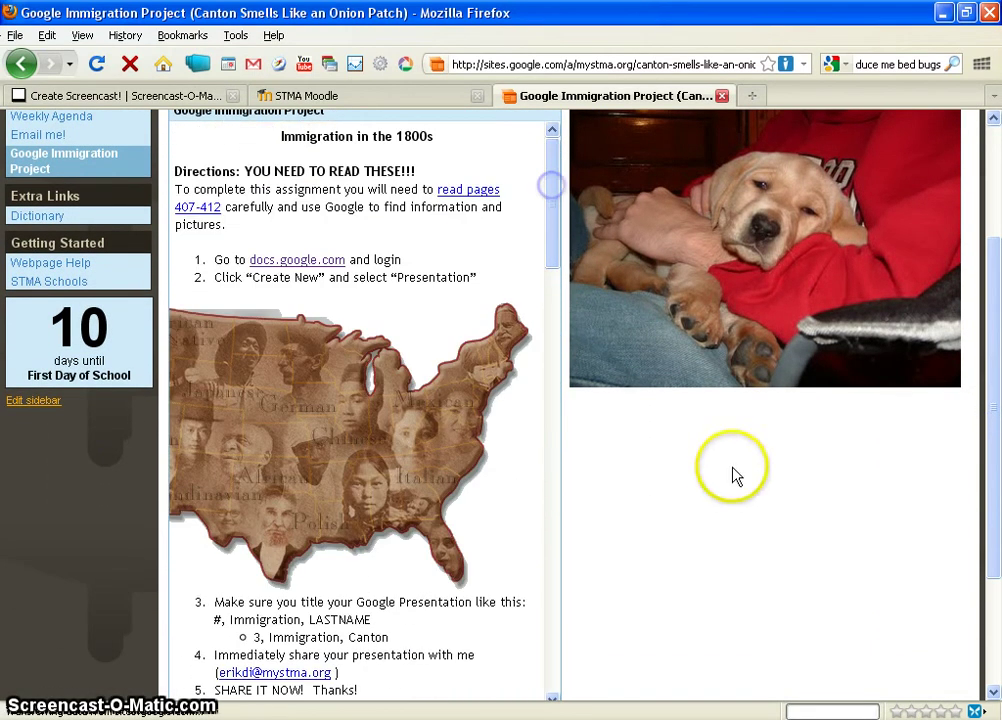
{"action": "left_click_drag", "start_coordinate": [988, 331], "coordinate": [995, 235]}
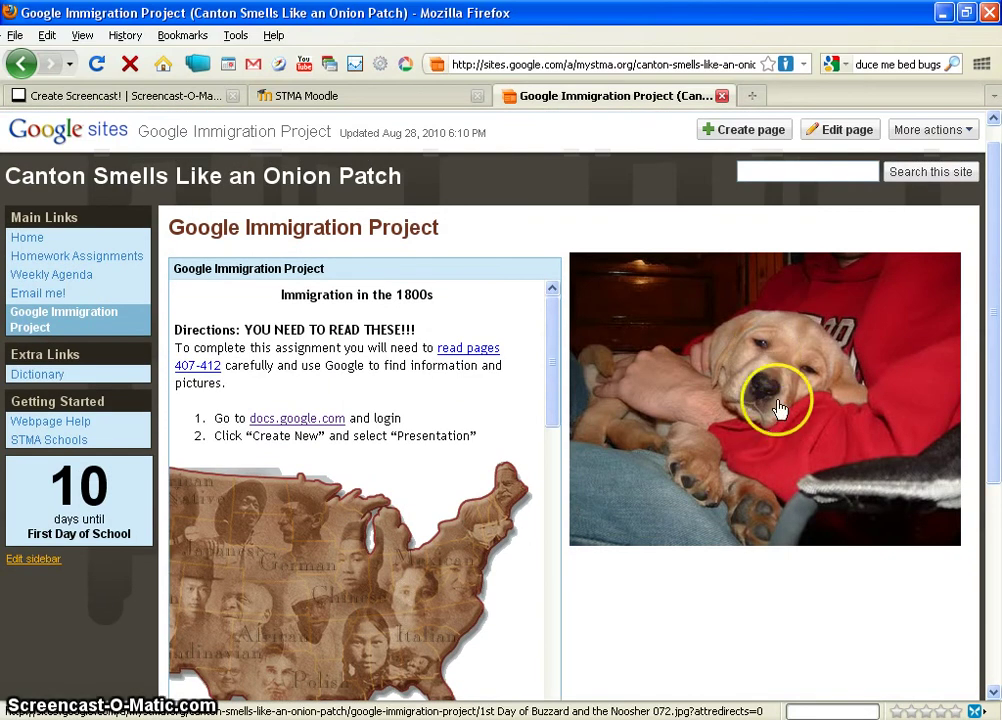